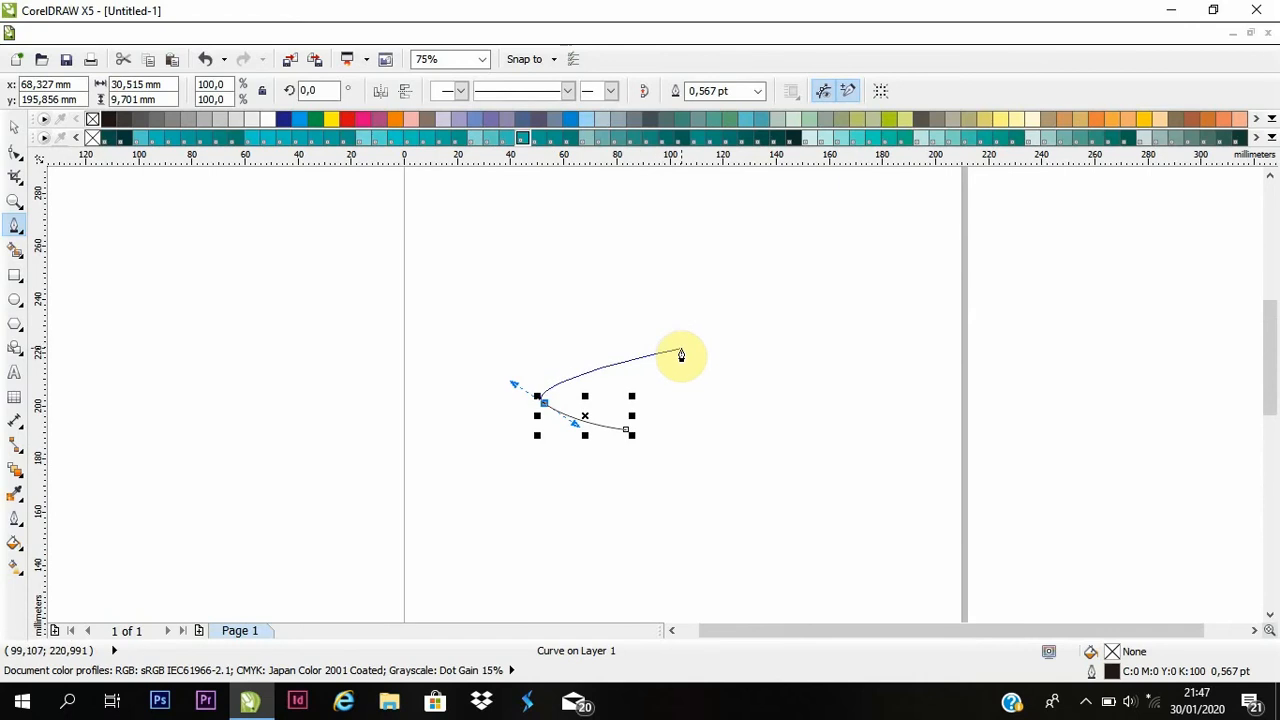
pyautogui.moveTo(737, 385); pyautogui.dragTo(806, 450)
pyautogui.moveTo(850, 492); pyautogui.dragTo(811, 503)
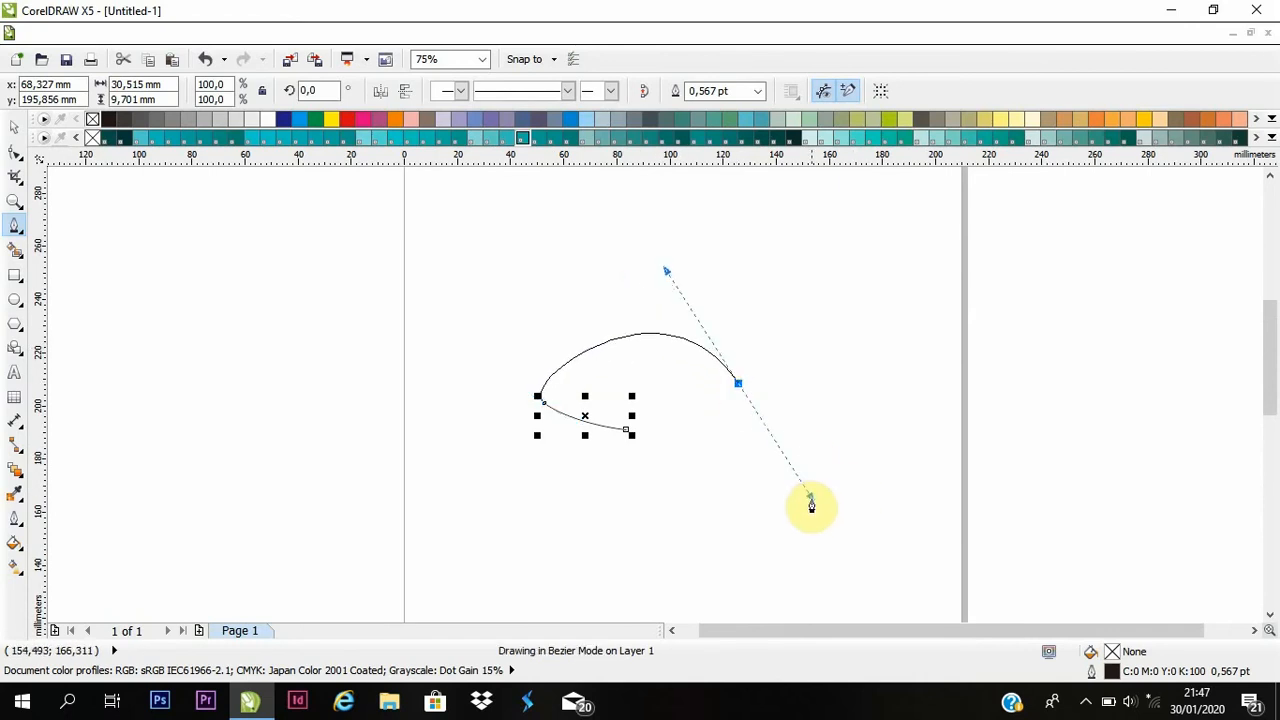
pyautogui.hotkey('ctrl', 'z')
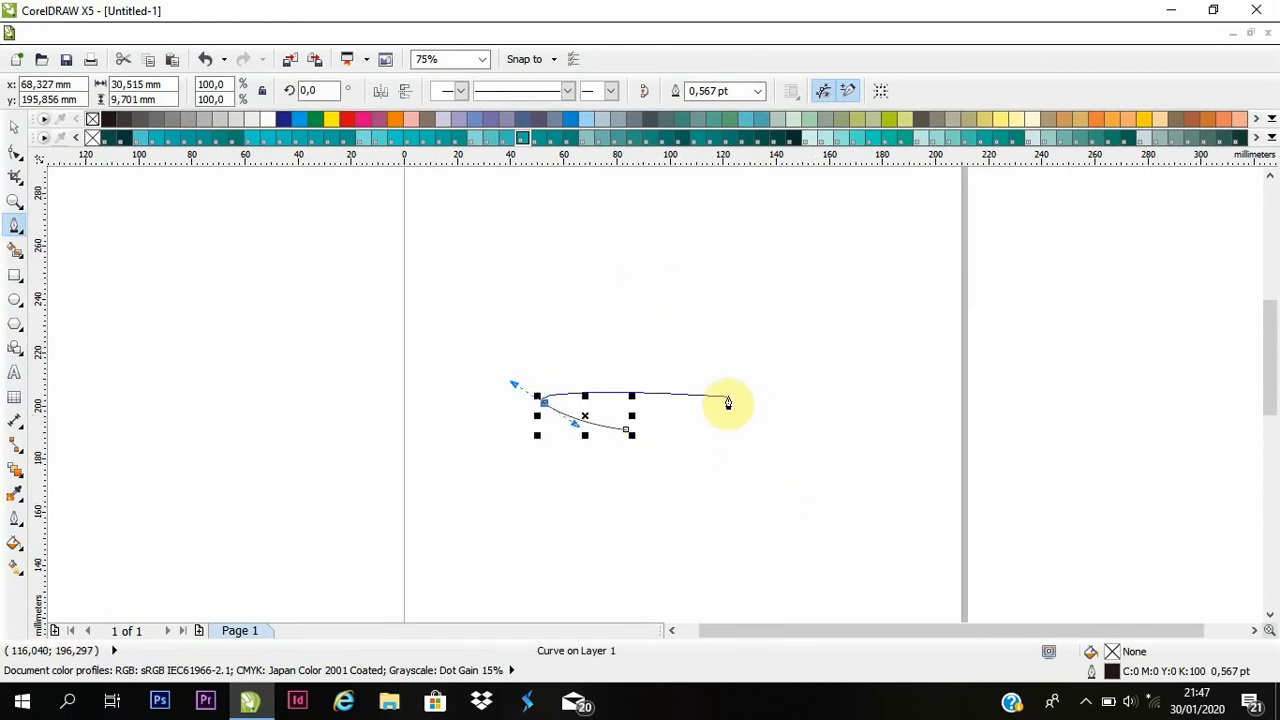
pyautogui.scroll(1, 729, 402)
pyautogui.scroll(-1, 729, 402)
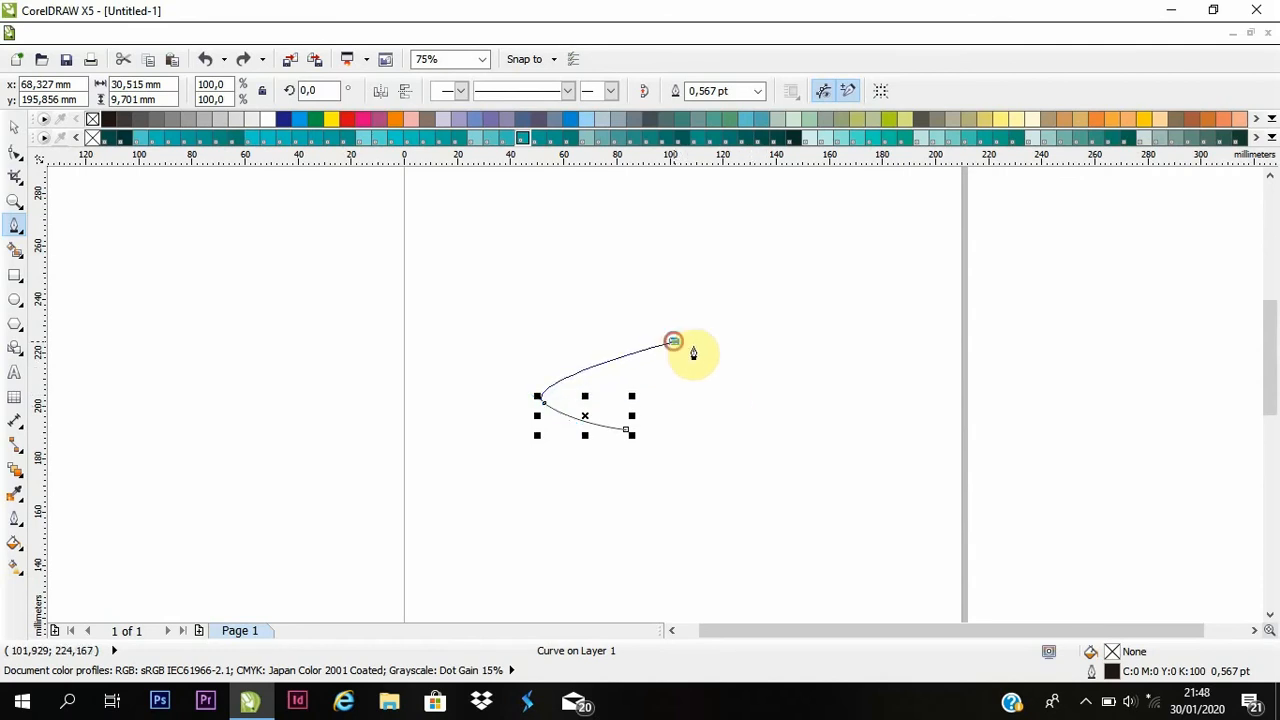
pyautogui.moveTo(693, 352); pyautogui.dragTo(755, 372)
pyautogui.hotkey('ctrl', 'z')
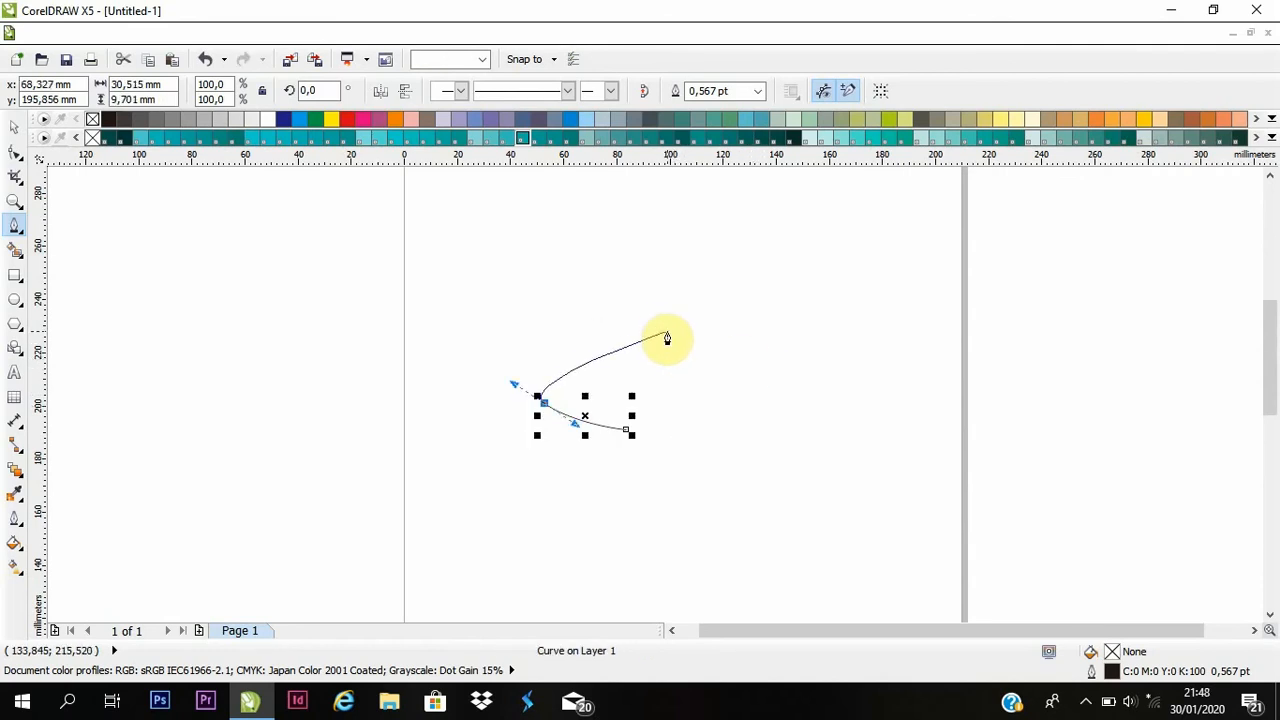
# Extend the curve over a rounded crest and down to a short tail, making the outline about 90 mm wide and 37 mm high.
pyautogui.moveTo(667, 331); pyautogui.dragTo(737, 335)
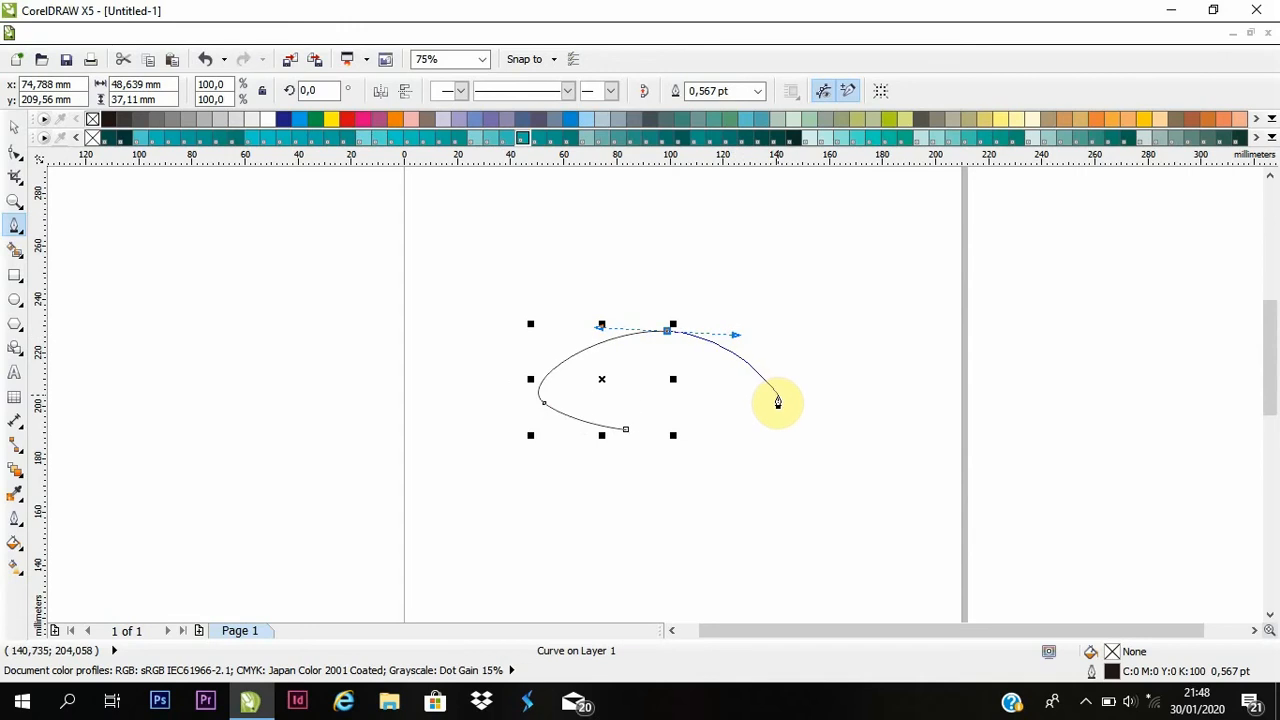
pyautogui.moveTo(778, 400); pyautogui.dragTo(810, 392)
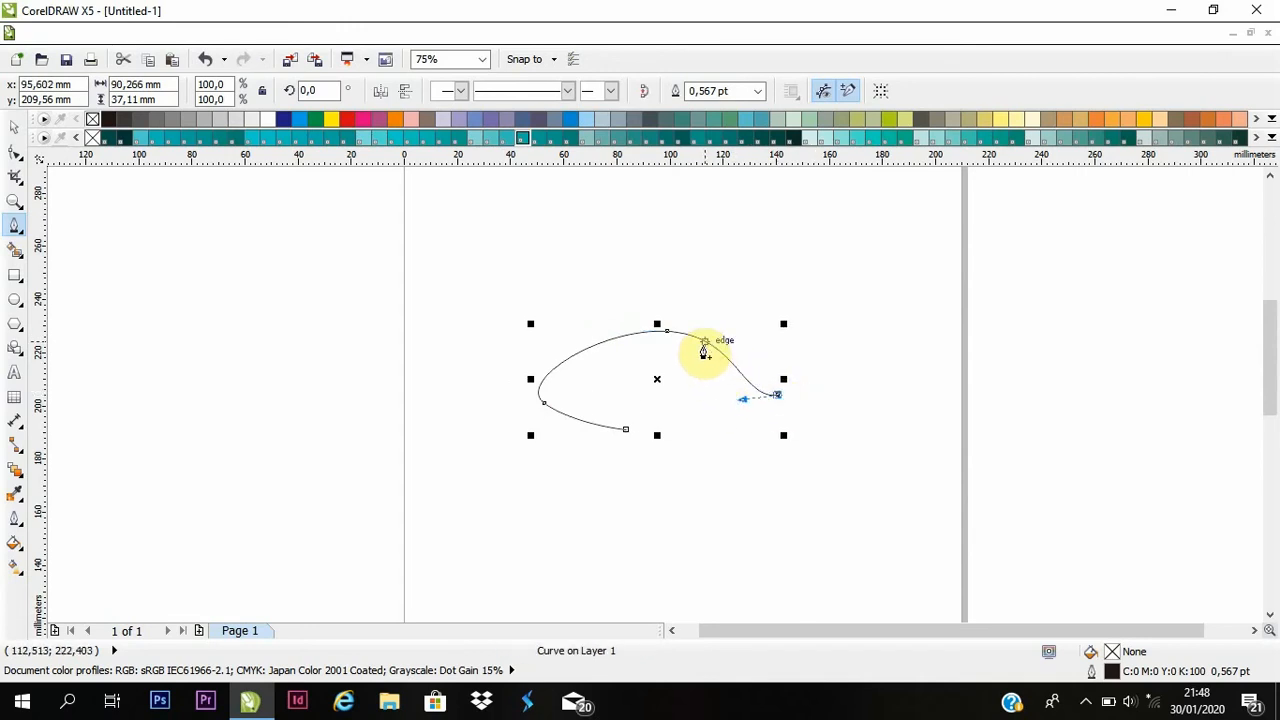
pyautogui.moveTo(703, 350); pyautogui.dragTo(681, 324)
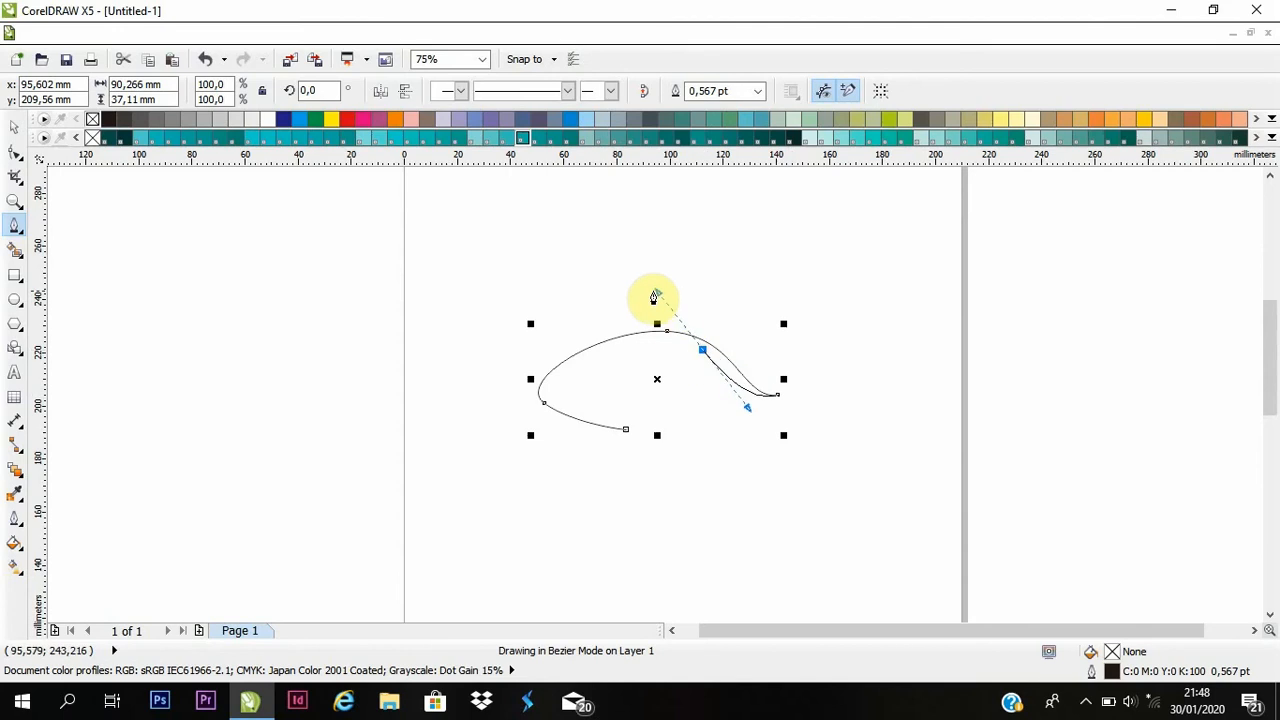
pyautogui.hotkey('ctrl', 'z')
# Trace a thin inner contour from the tail back under the crest and close the shape at the lower-left arm's tip.
pyautogui.scroll(1, 700, 377)
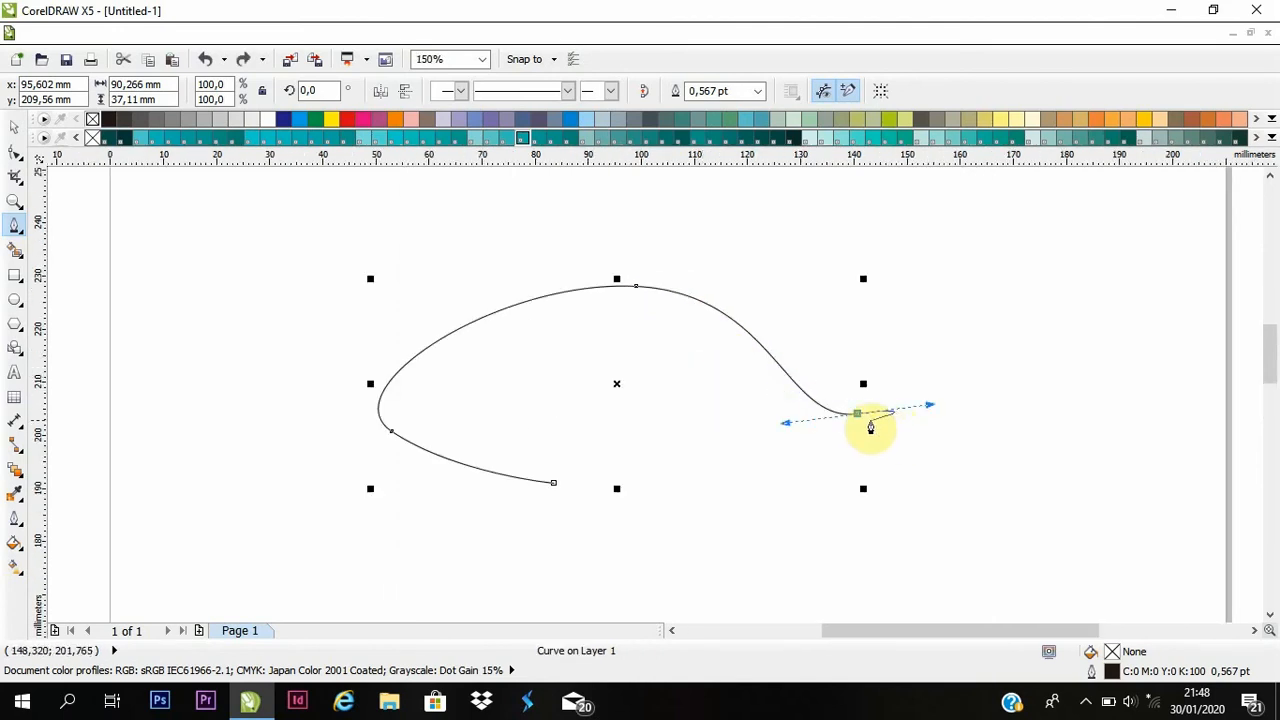
pyautogui.click(857, 416)
pyautogui.moveTo(742, 340); pyautogui.dragTo(665, 238)
pyautogui.click(740, 335)
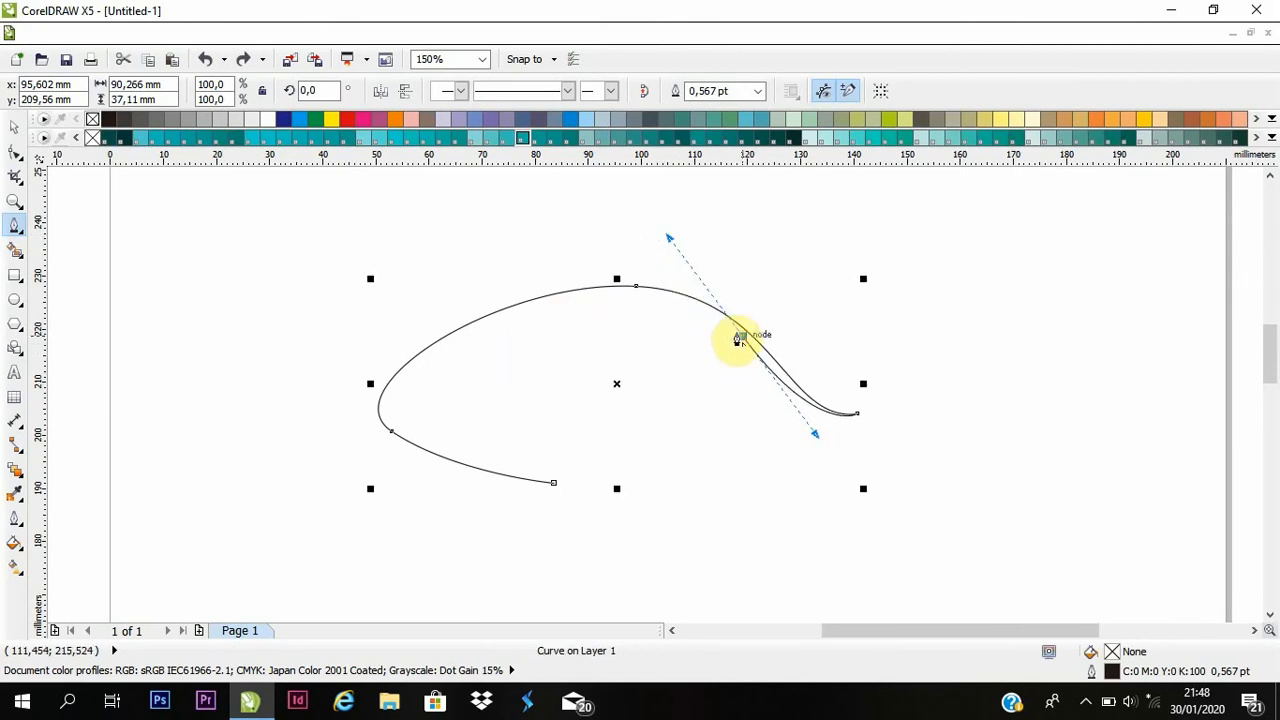
pyautogui.moveTo(387, 403); pyautogui.dragTo(188, 593)
pyautogui.keyDown('alt'); pyautogui.click(387, 399); pyautogui.keyUp('alt')
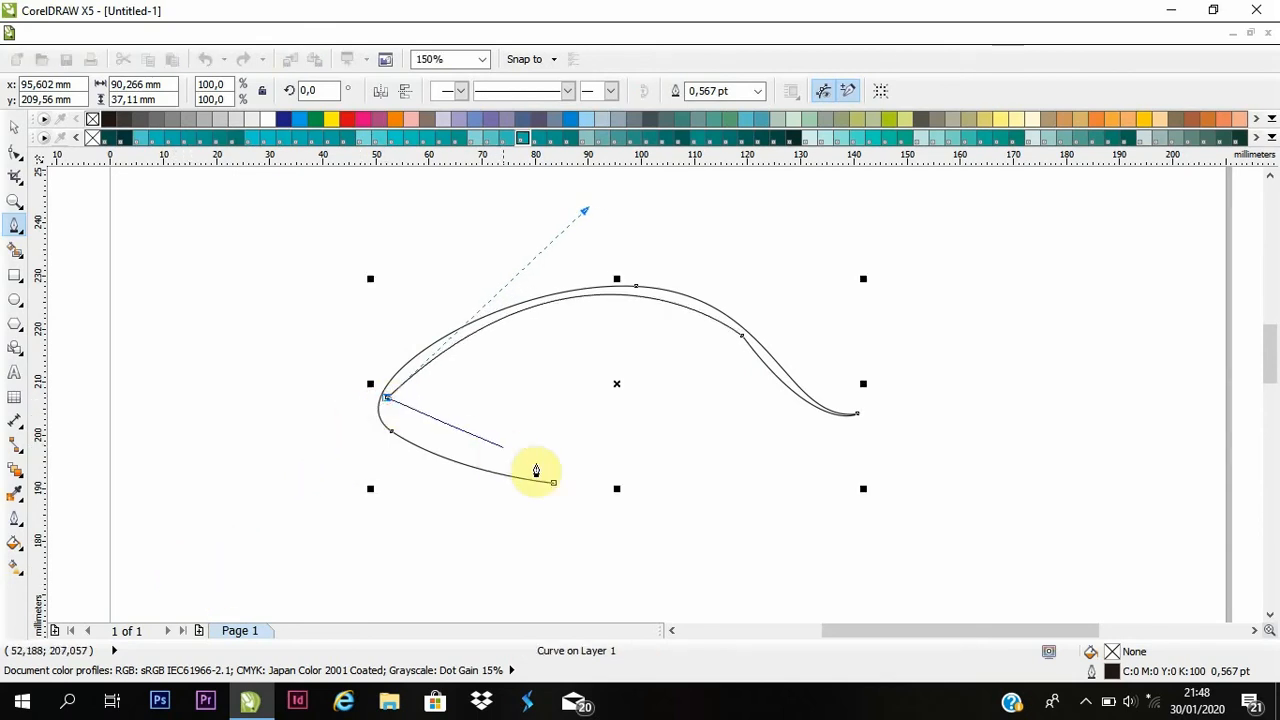
pyautogui.moveTo(554, 483); pyautogui.dragTo(367, 437)
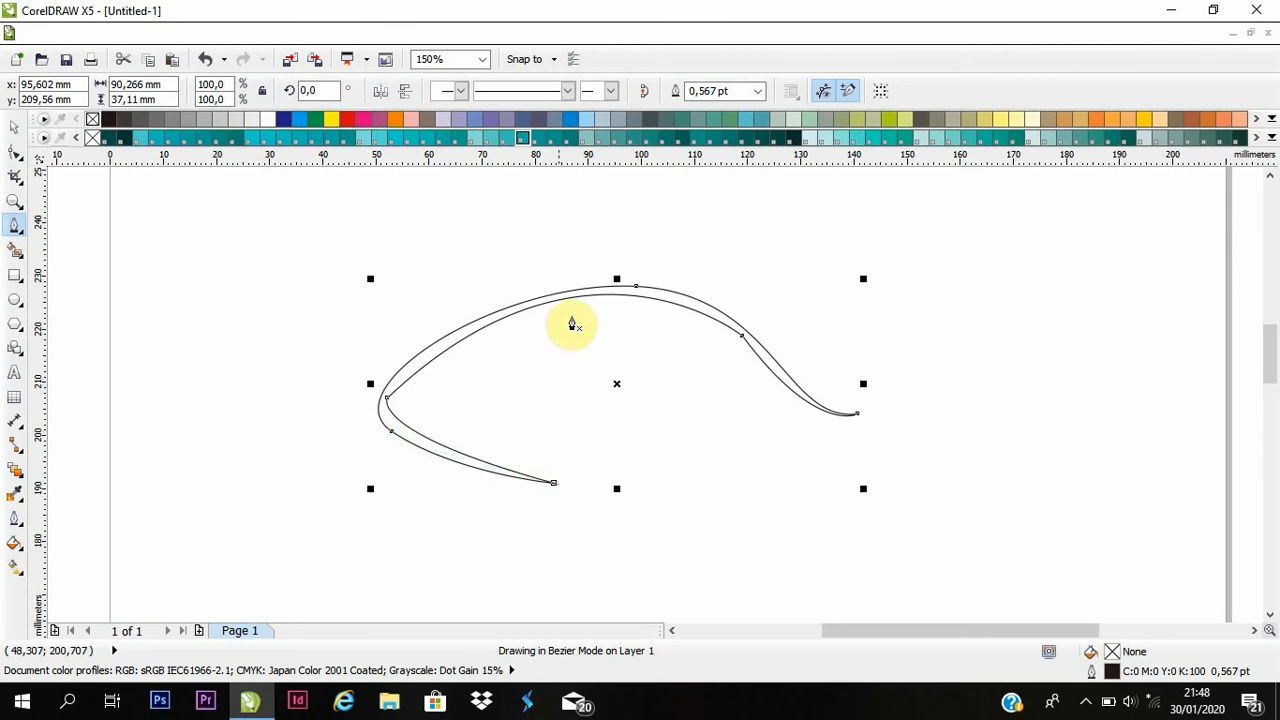
# Remove the inner contour's node near the tail and bend the inner curve to even out the band's thickness.
pyautogui.click(15, 152)
pyautogui.doubleClick(741, 337)
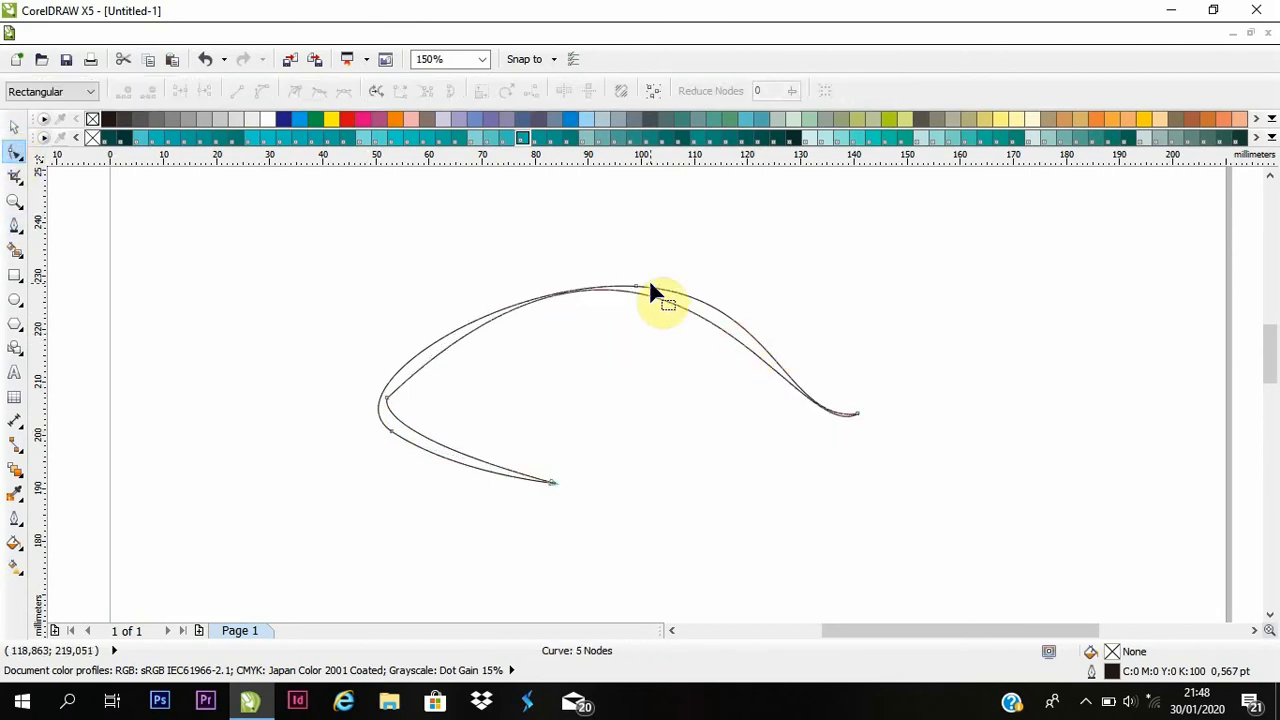
pyautogui.scroll(2, 652, 285)
pyautogui.moveTo(632, 305); pyautogui.dragTo(674, 314)
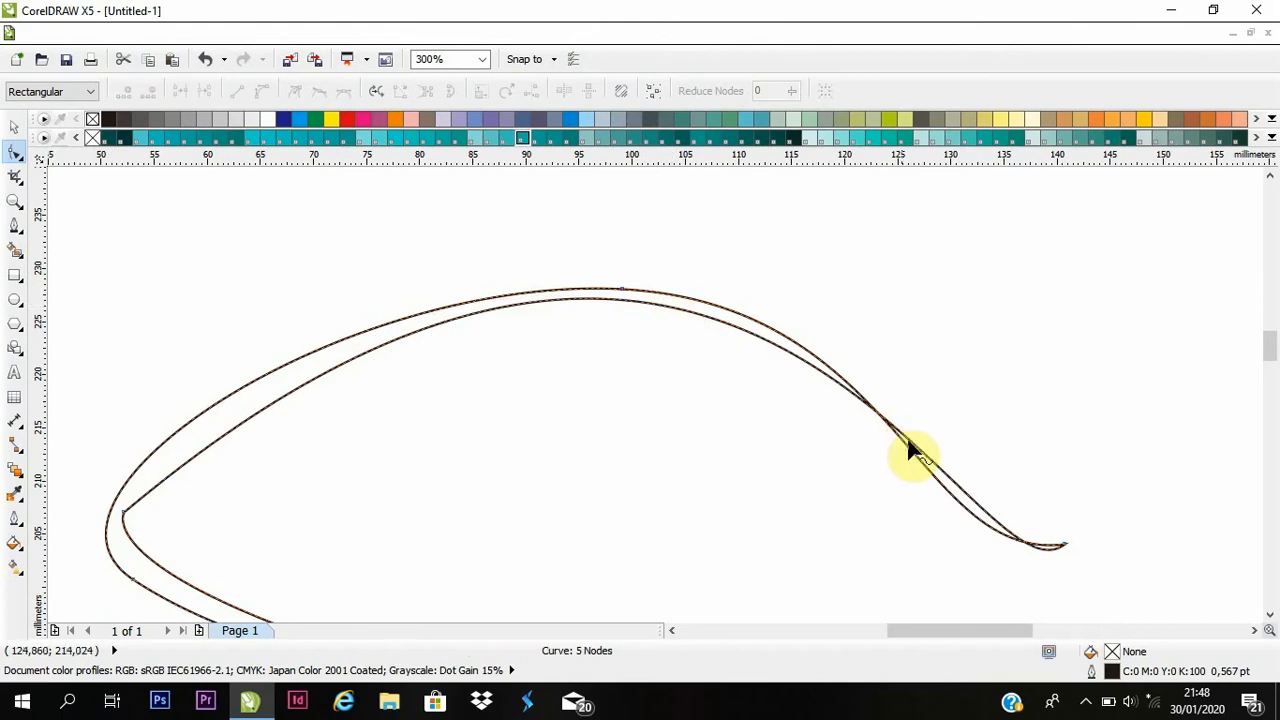
pyautogui.moveTo(903, 443)
pyautogui.mouseDown()
pyautogui.moveTo(894, 463)
pyautogui.moveTo(883, 456)
pyautogui.mouseUp()
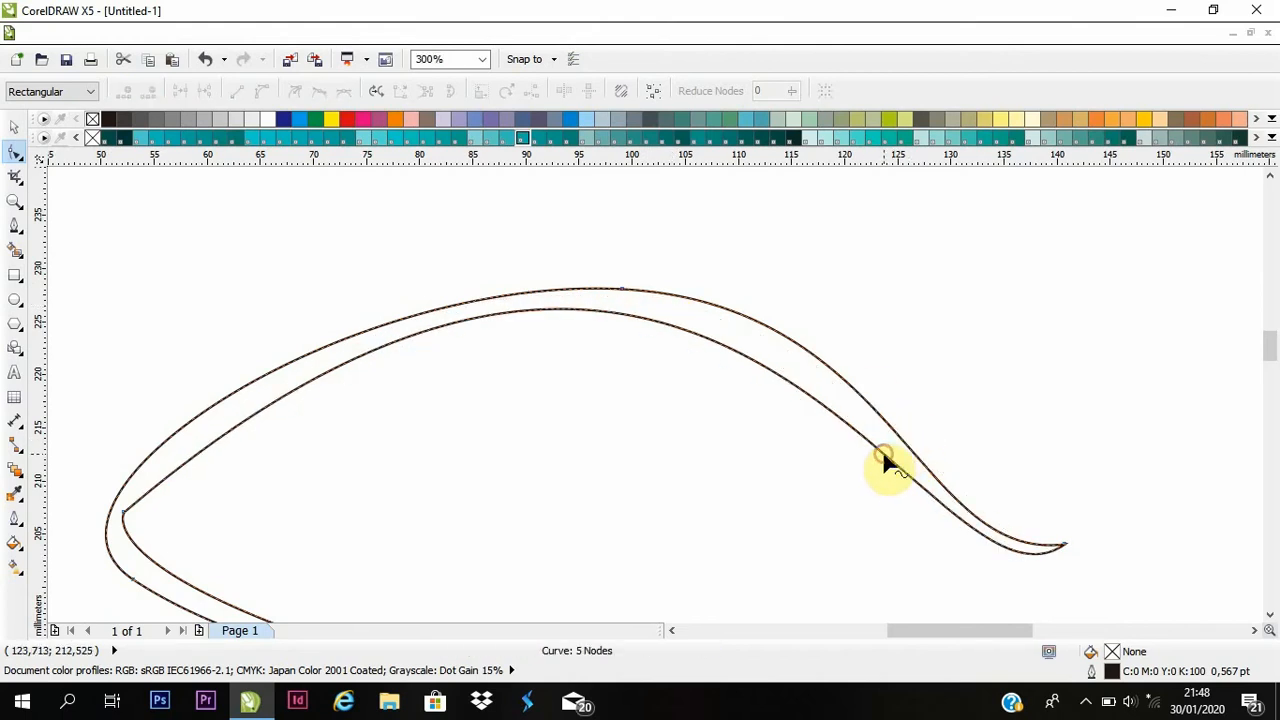
pyautogui.moveTo(247, 423); pyautogui.dragTo(225, 425)
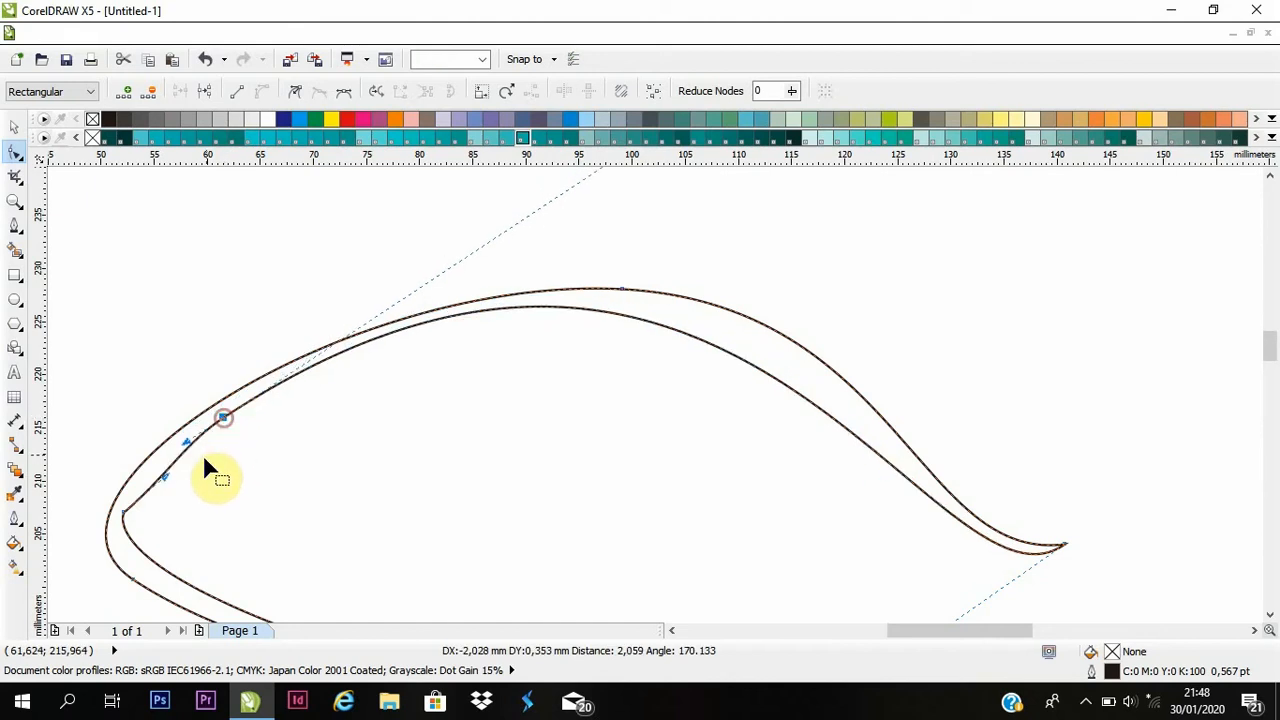
pyautogui.moveTo(408, 330)
pyautogui.mouseDown()
pyautogui.moveTo(432, 322)
pyautogui.moveTo(416, 321)
pyautogui.mouseUp()
pyautogui.scroll(-1, 416, 321)
pyautogui.scroll(-1, 570, 290)
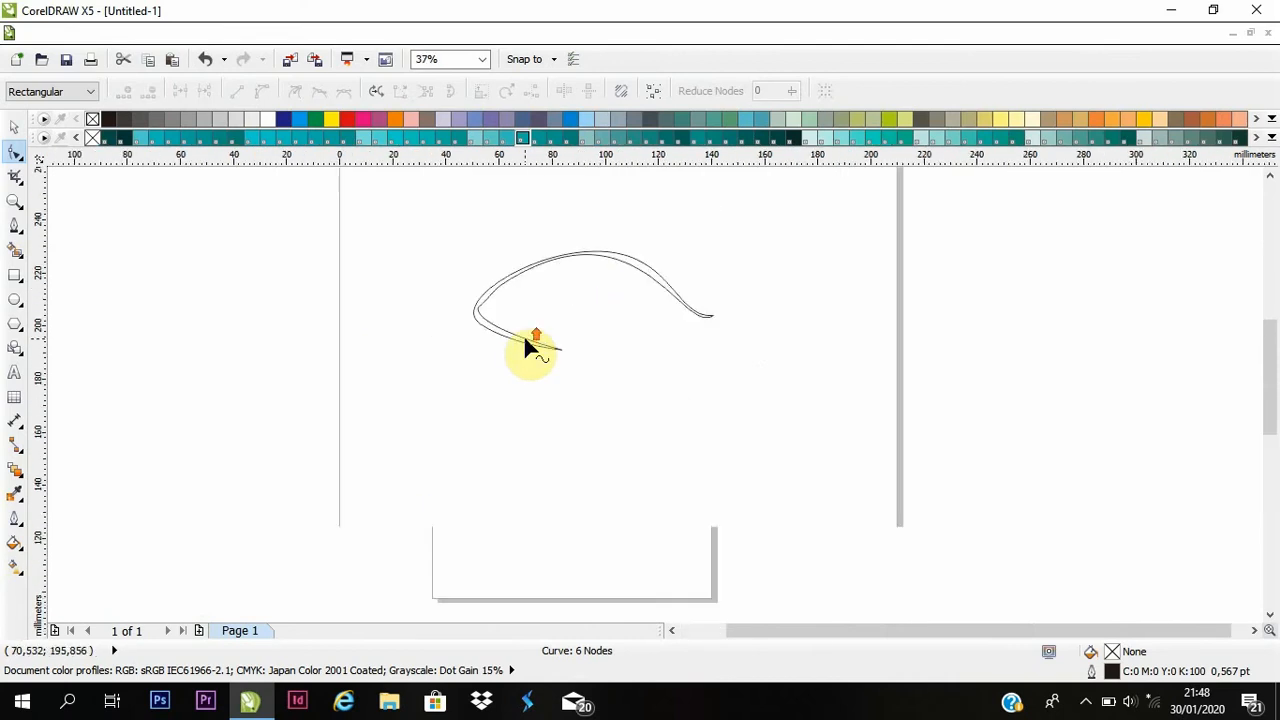
# Undo the inner contour and its node edits, back to the open outer curve with the Pen tool active at the tail.
pyautogui.scroll(1, 695, 262)
pyautogui.scroll(-2, 690, 310)
pyautogui.scroll(1, 690, 315)
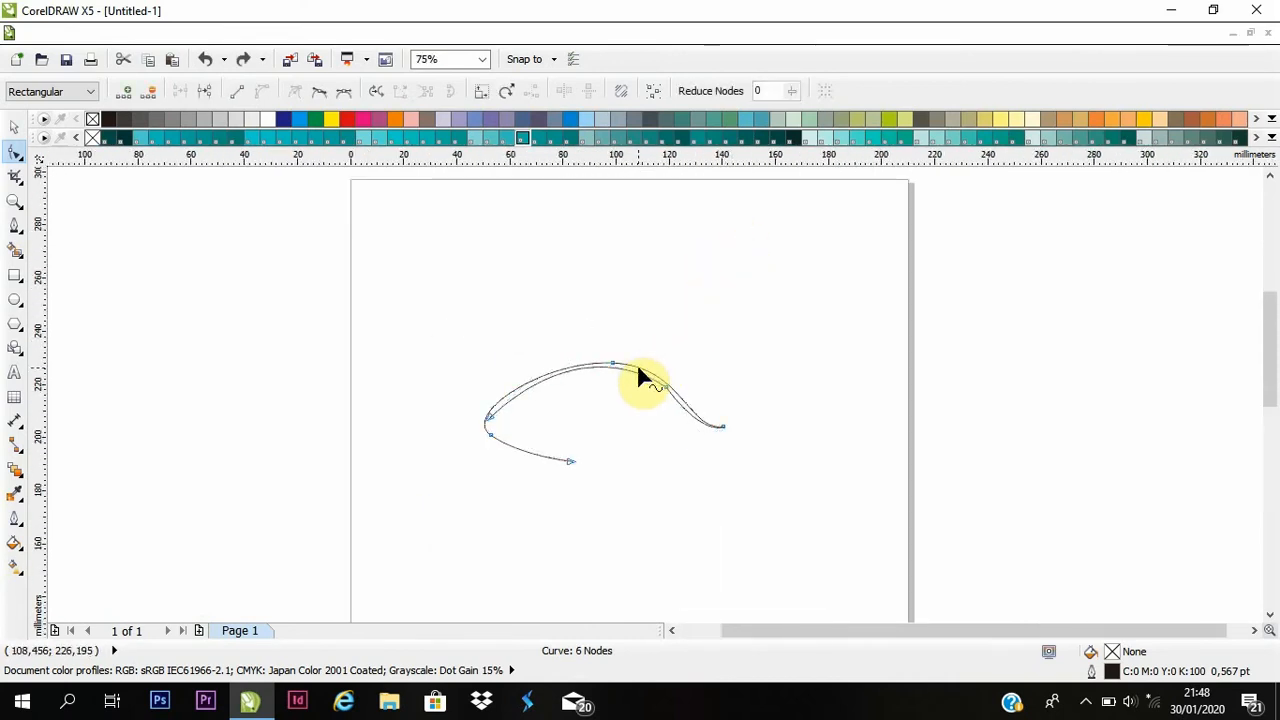
pyautogui.scroll(1, 636, 363)
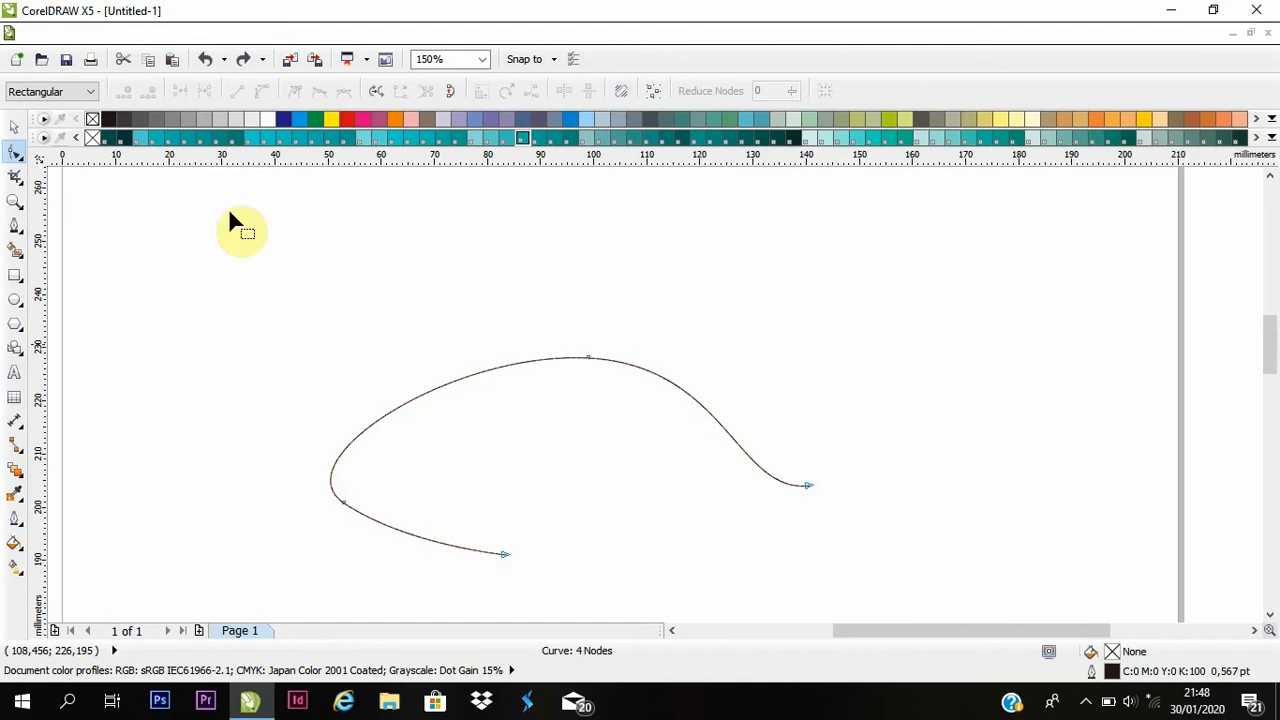
pyautogui.click(249, 68)
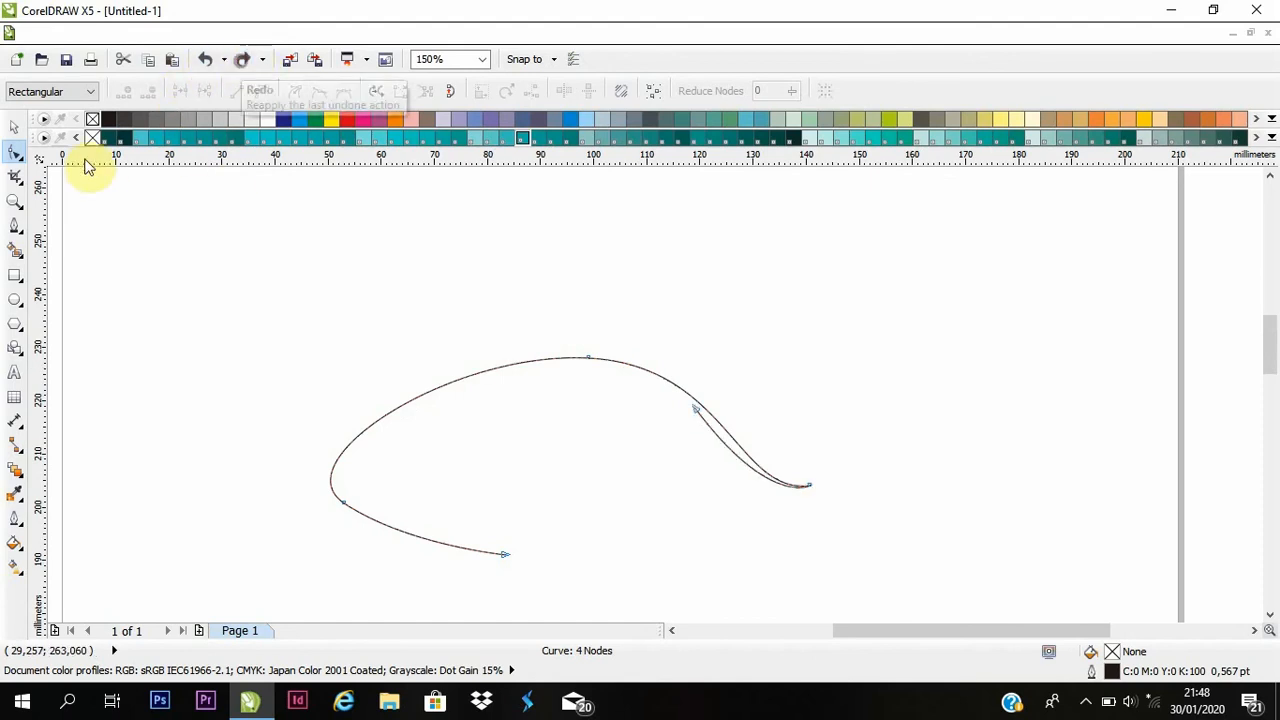
pyautogui.click(14, 225)
pyautogui.hotkey('ctrl', 'z')
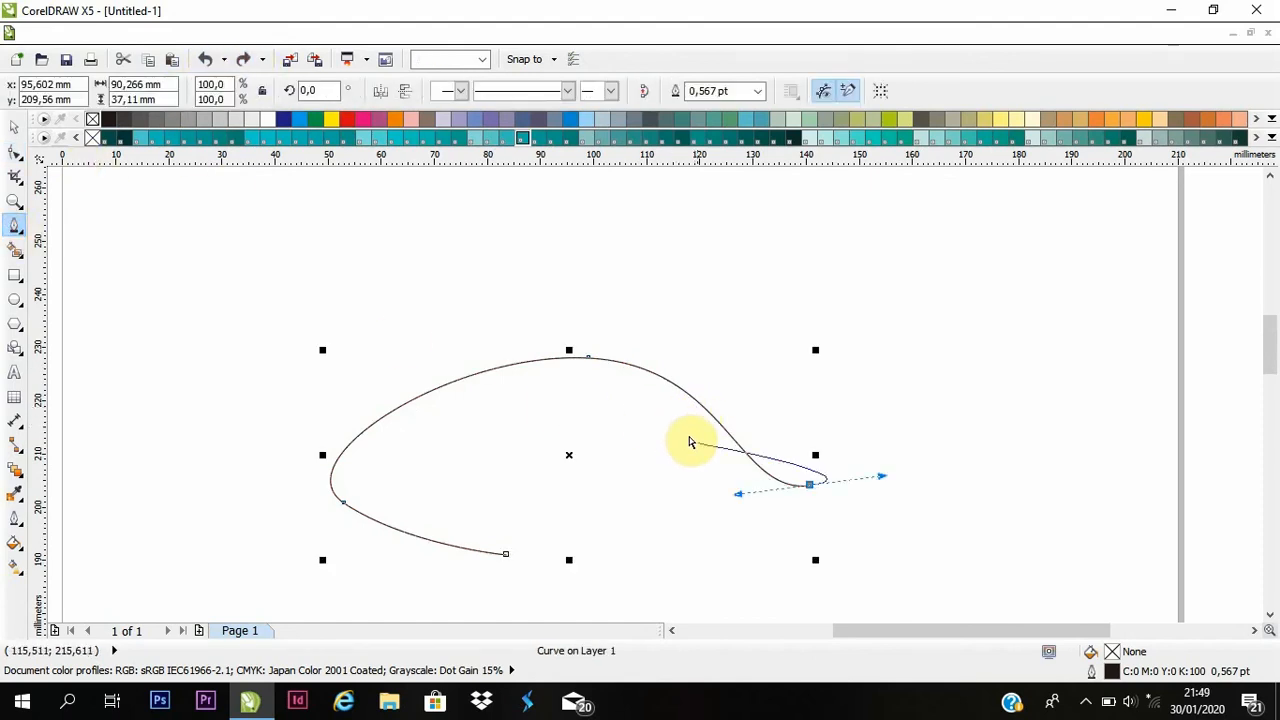
# Draw a smooth inner contour from the tail back beneath the crest and close it at the lower-left arm's tip.
pyautogui.keyDown('alt'); pyautogui.click(810, 486); pyautogui.keyUp('alt')
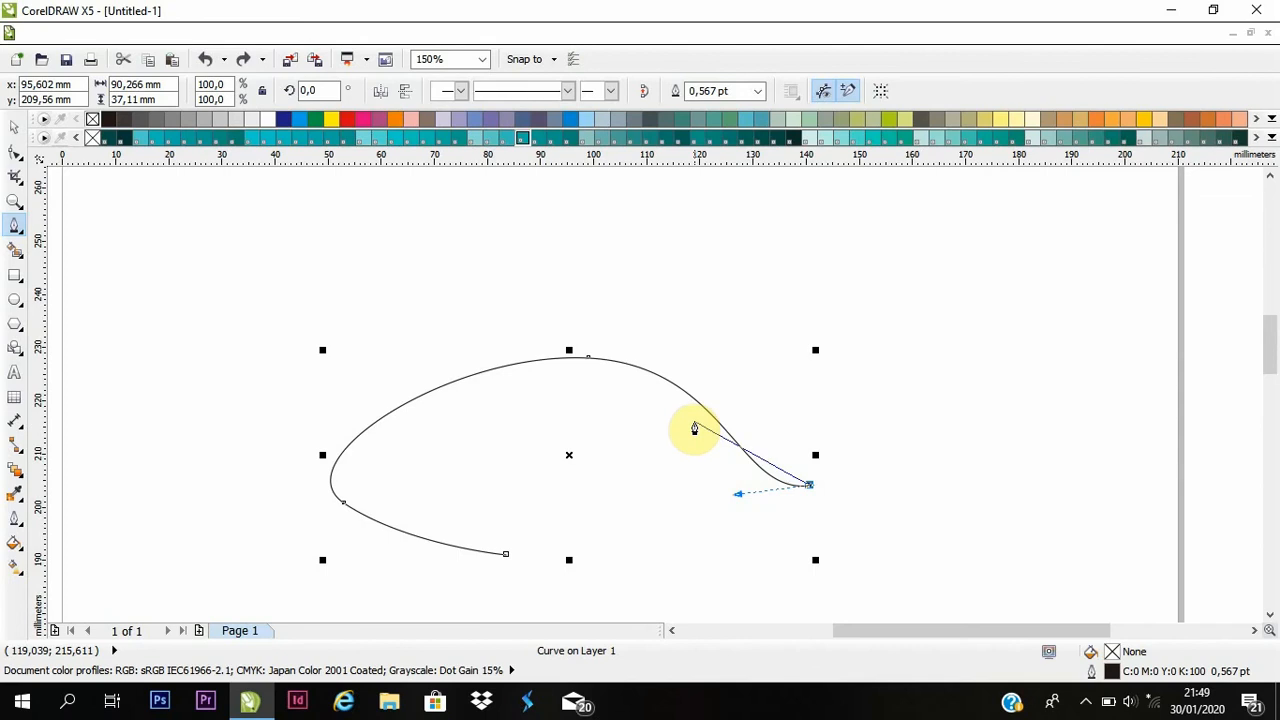
pyautogui.moveTo(695, 420); pyautogui.dragTo(643, 335)
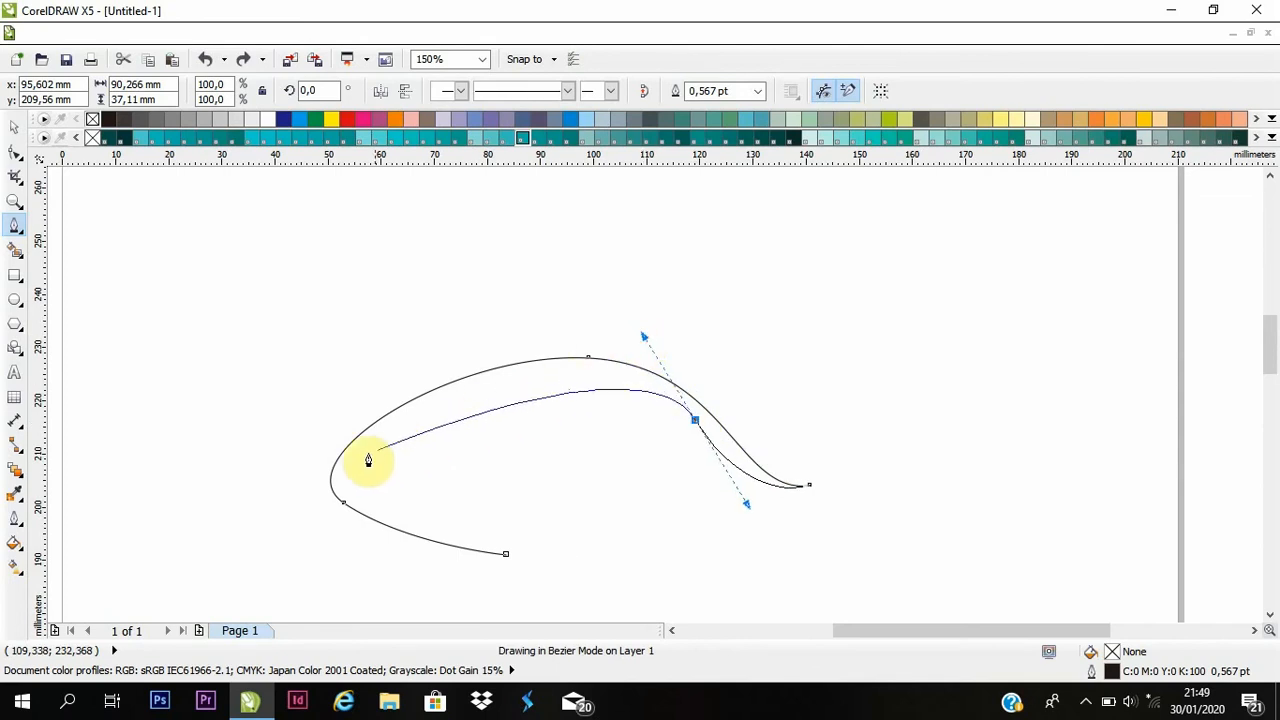
pyautogui.moveTo(379, 437); pyautogui.dragTo(327, 507)
pyautogui.moveTo(506, 551); pyautogui.dragTo(373, 516)
# Draw a closed, tapering crescent about 26 mm wide and 16 mm high, curving down and inward from the base of the tail.
pyautogui.click(745, 466)
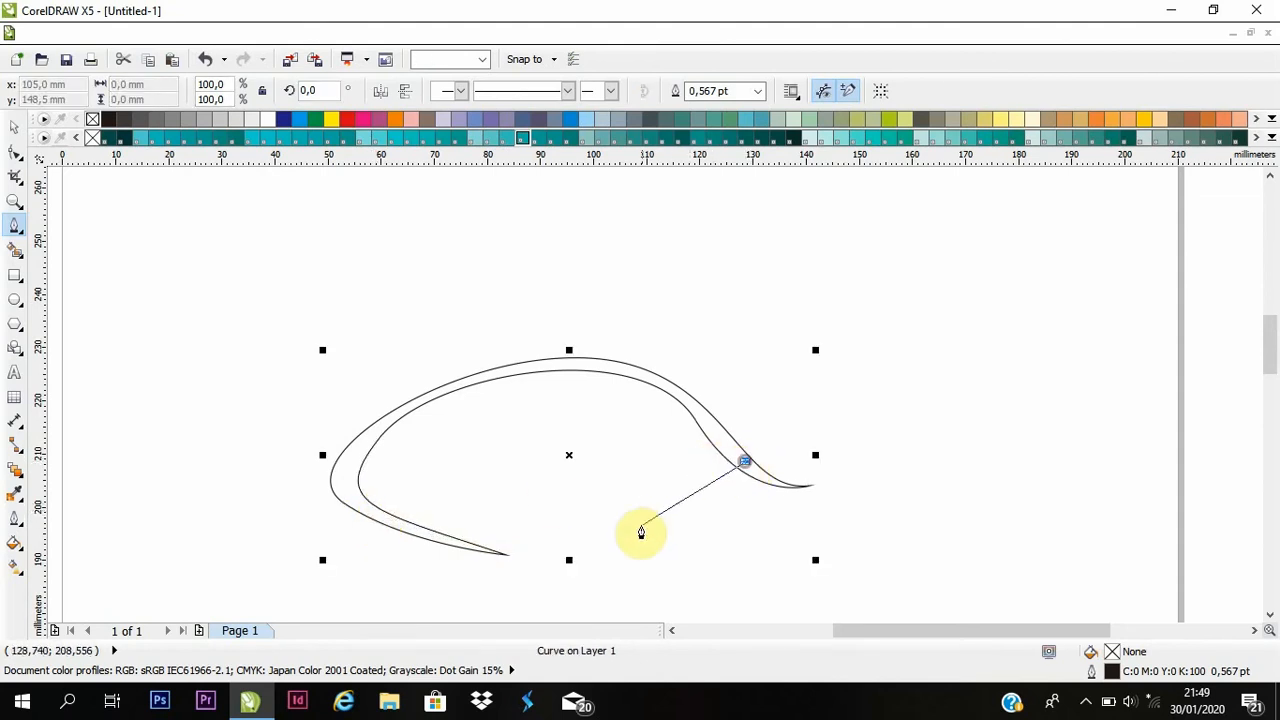
pyautogui.moveTo(619, 548); pyautogui.dragTo(521, 556)
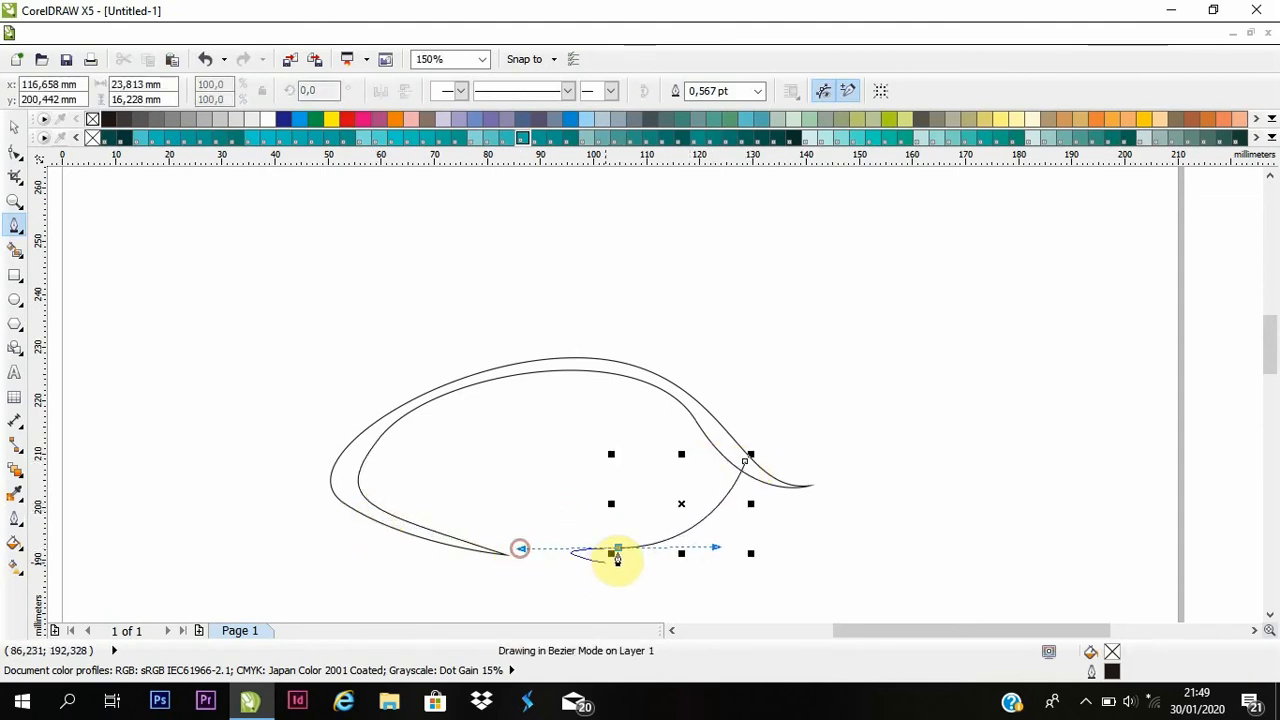
pyautogui.keyDown('alt'); pyautogui.click(618, 550); pyautogui.keyUp('alt')
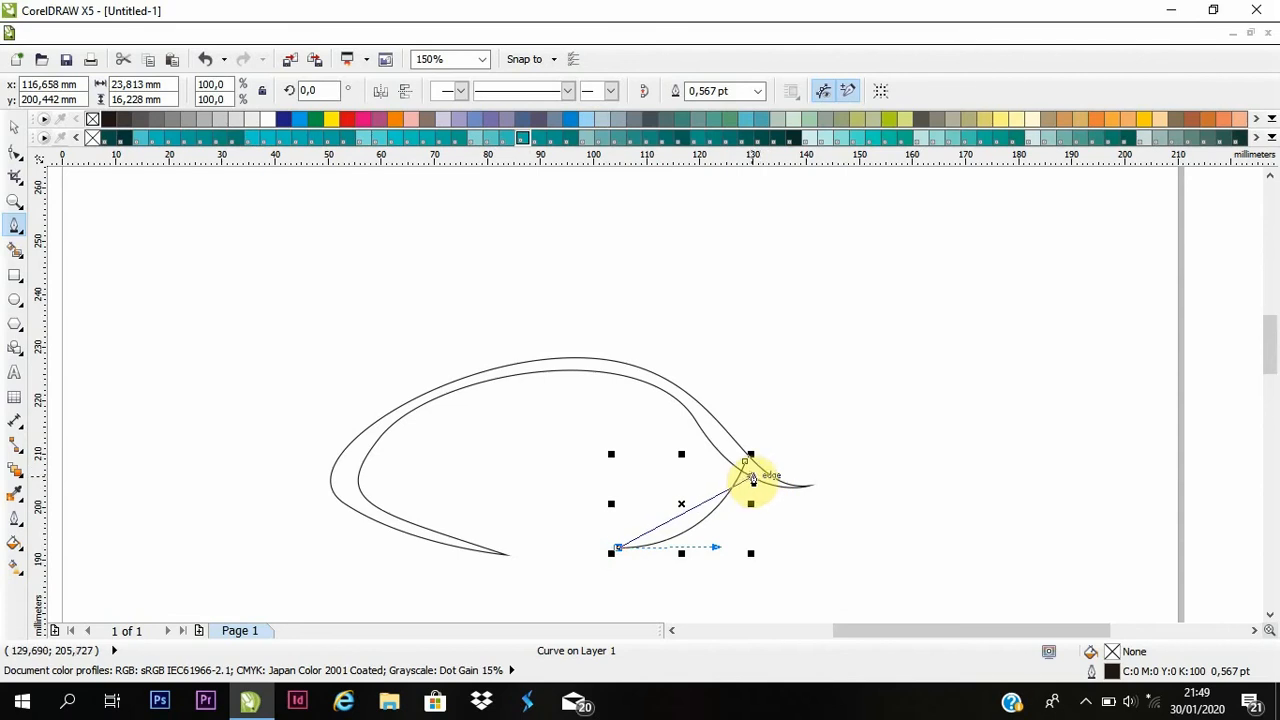
pyautogui.moveTo(753, 474); pyautogui.dragTo(766, 383)
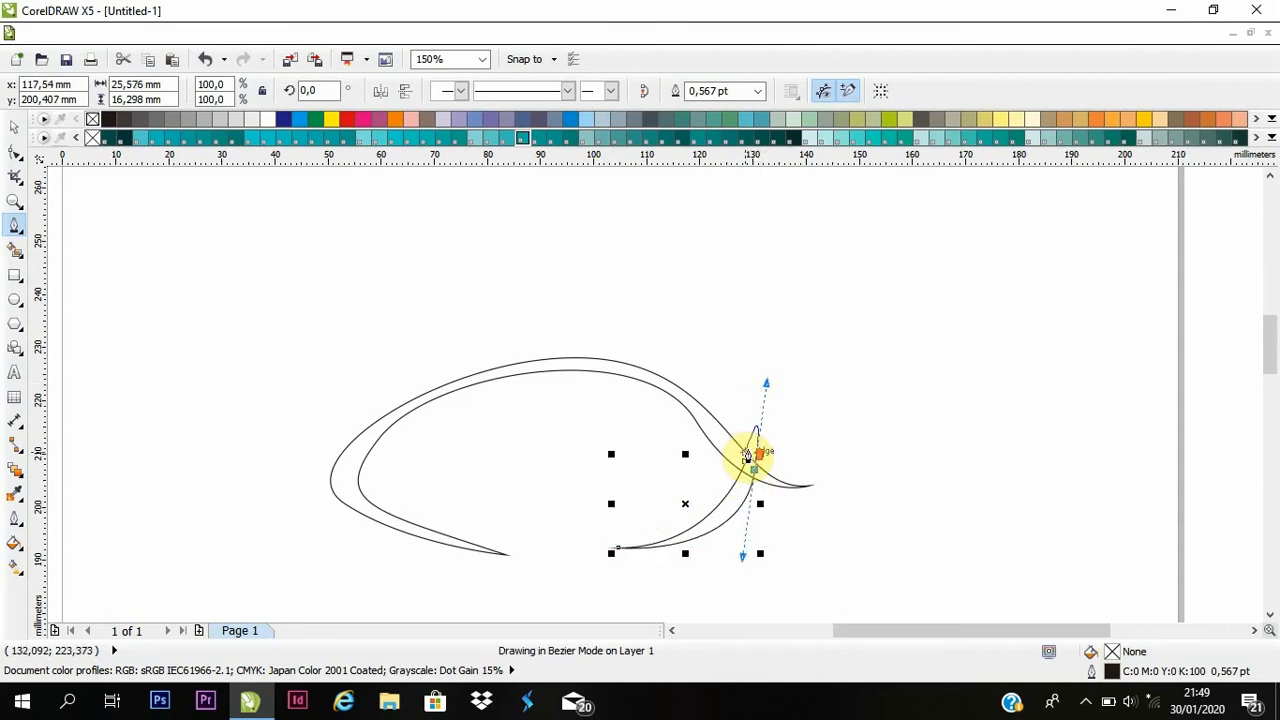
pyautogui.scroll(1, 748, 451)
pyautogui.keyDown('alt'); pyautogui.click(760, 488); pyautogui.keyUp('alt')
pyautogui.click(735, 469)
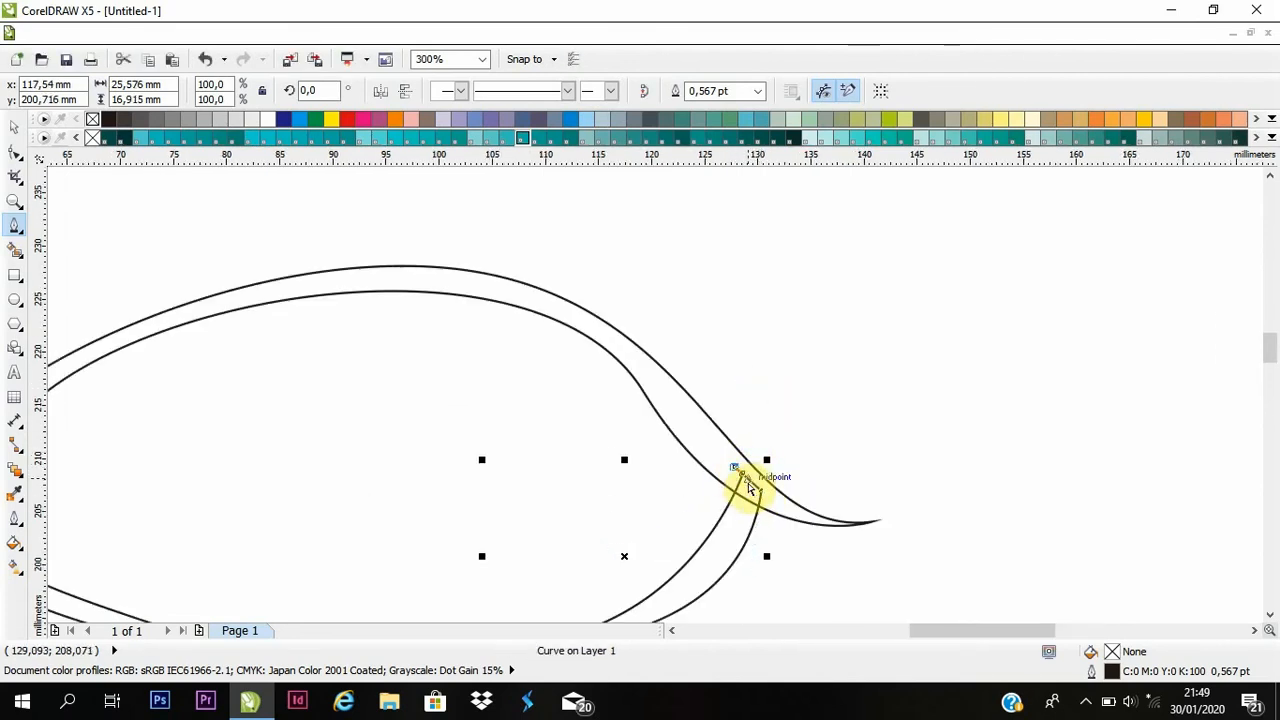
pyautogui.keyDown('alt'); pyautogui.click(761, 490); pyautogui.keyUp('alt')
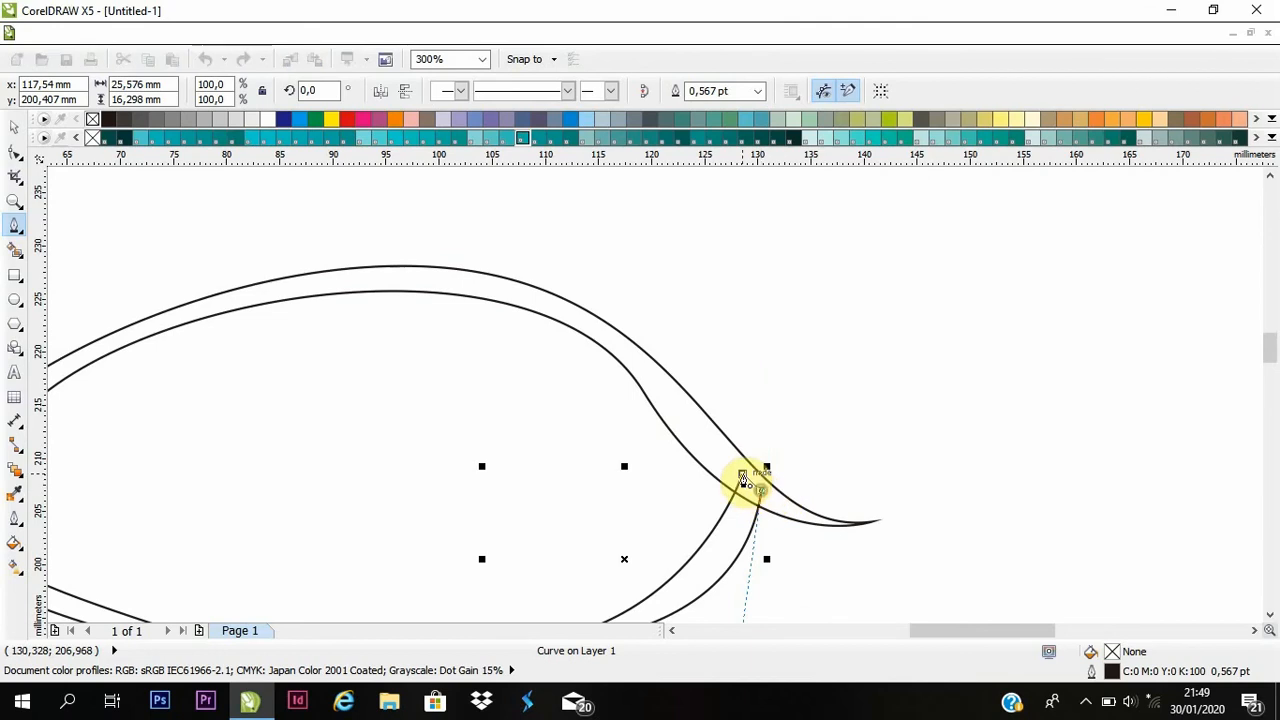
pyautogui.click(743, 474)
pyautogui.scroll(-2, 743, 474)
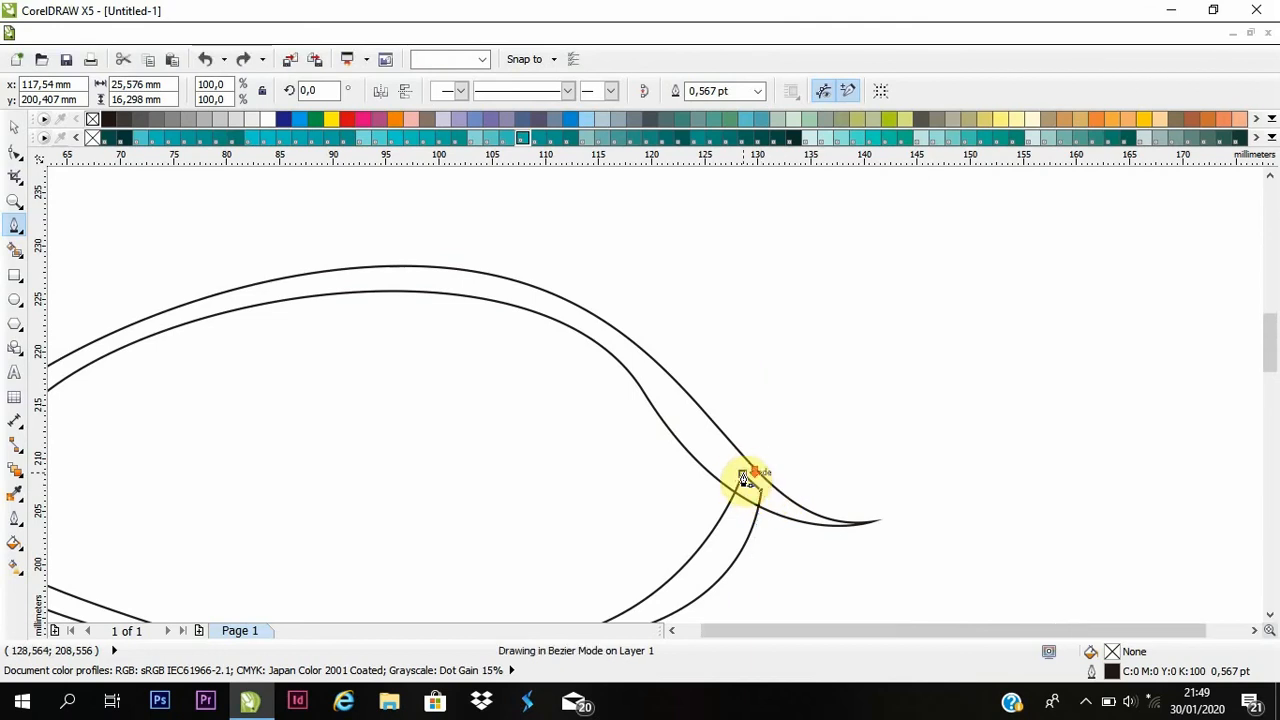
# Select the crescent and the large curved band together and weld them into one outline.
pyautogui.click(14, 128)
pyautogui.scroll(1, 708, 455)
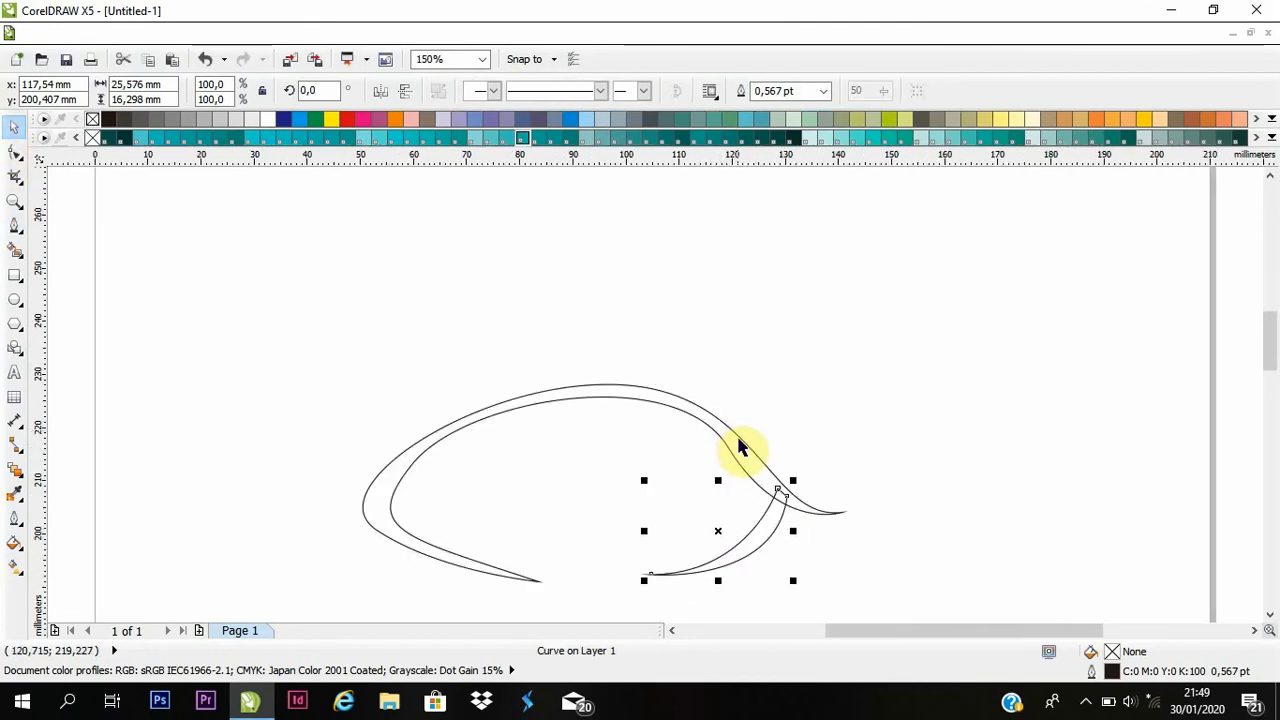
pyautogui.keyDown('shift'); pyautogui.click(740, 439); pyautogui.keyUp('shift')
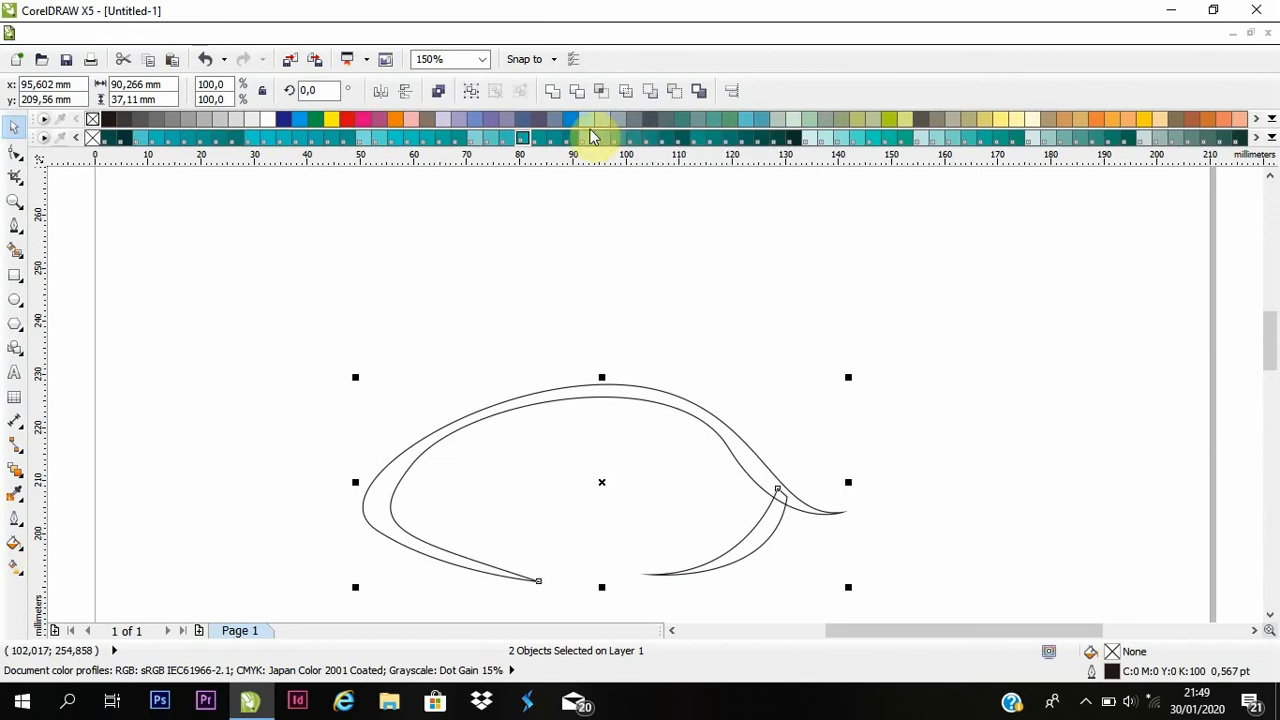
pyautogui.click(556, 91)
pyautogui.click(771, 305)
pyautogui.scroll(-1, 690, 405)
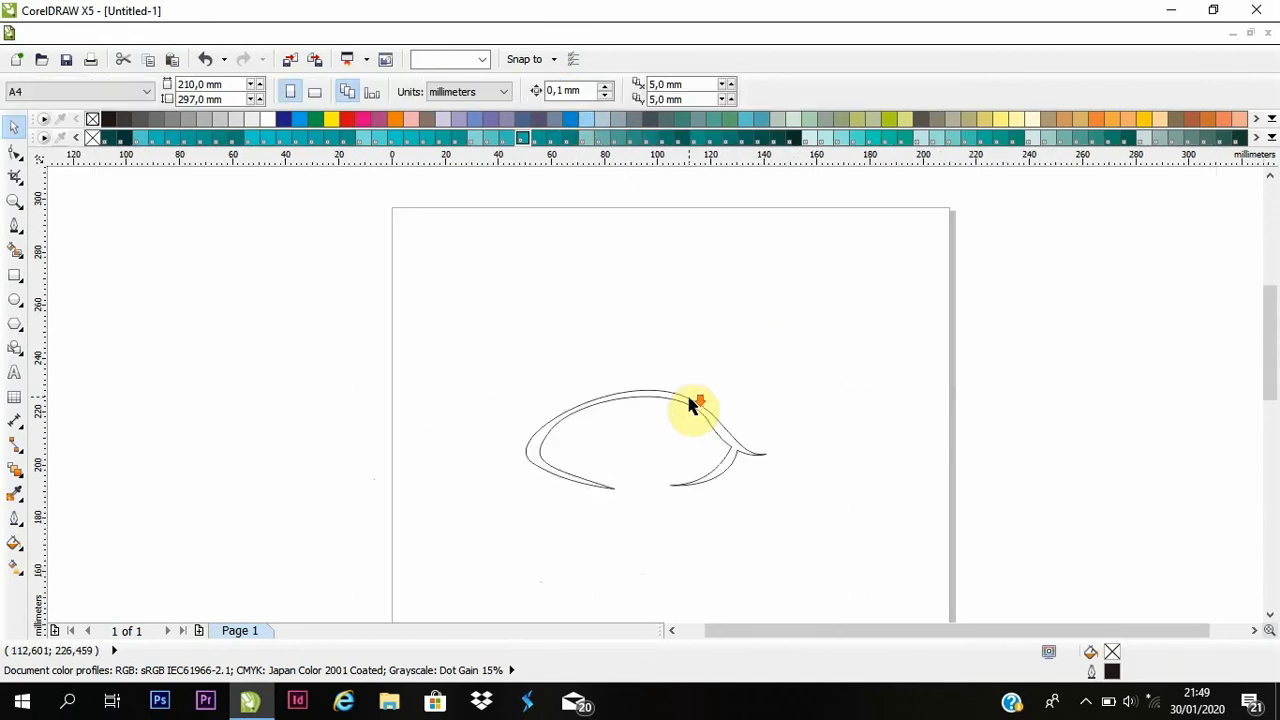
pyautogui.scroll(1, 690, 405)
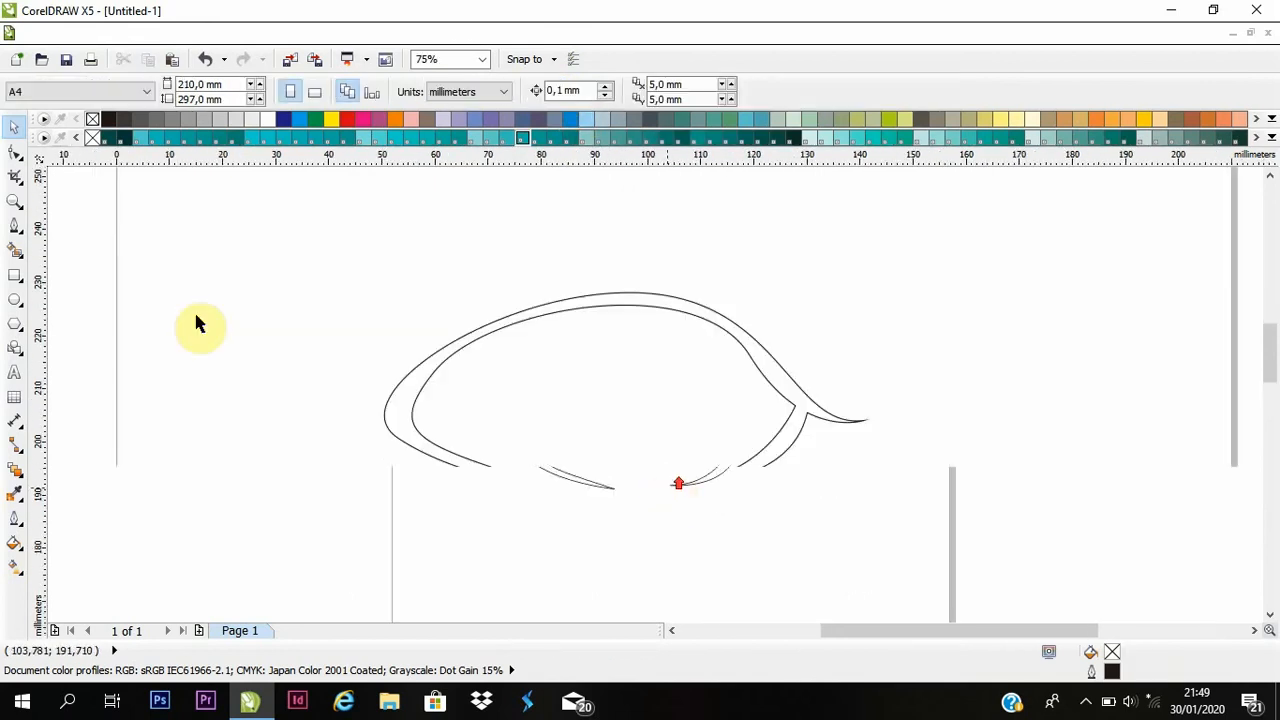
# Move the lower-left arm's pointed tip slightly up and outward, and adjust the bend of the arm's inner contour.
pyautogui.click(538, 486)
pyautogui.scroll(1, 560, 495)
pyautogui.moveTo(556, 480); pyautogui.dragTo(571, 457)
pyautogui.moveTo(437, 418); pyautogui.dragTo(424, 420)
pyautogui.scroll(-1, 437, 455)
pyautogui.scroll(-1, 446, 435)
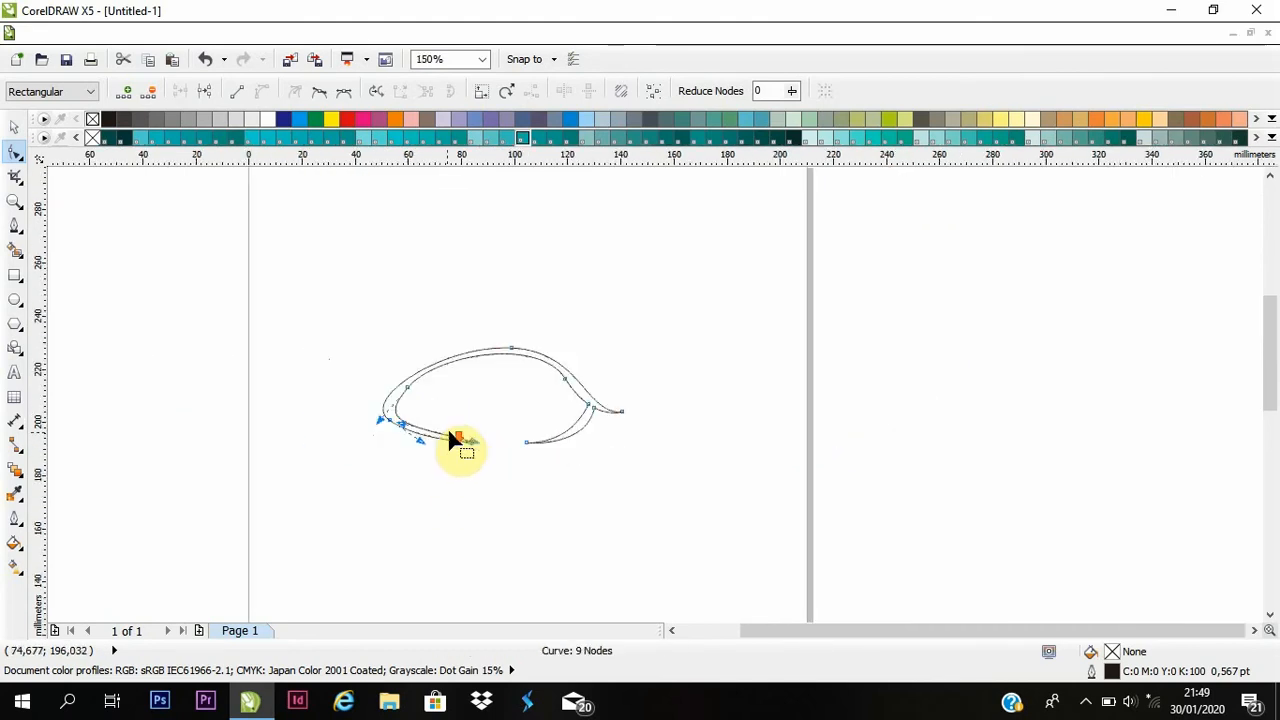
# Draw a path from inside the lower-left arm through its tip, curving across the bottom gap and up inside the right crescent to the tail junction.
pyautogui.scroll(1, 459, 420)
pyautogui.click(15, 226)
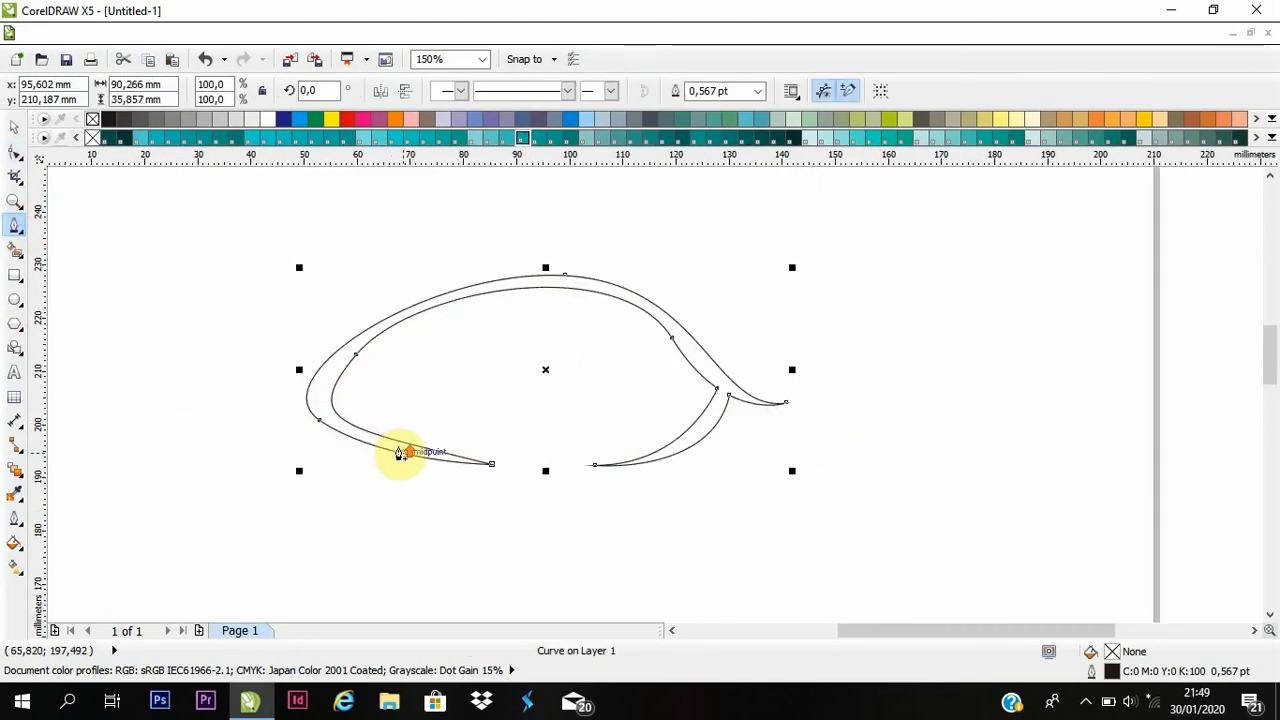
pyautogui.scroll(1, 395, 447)
pyautogui.click(395, 441)
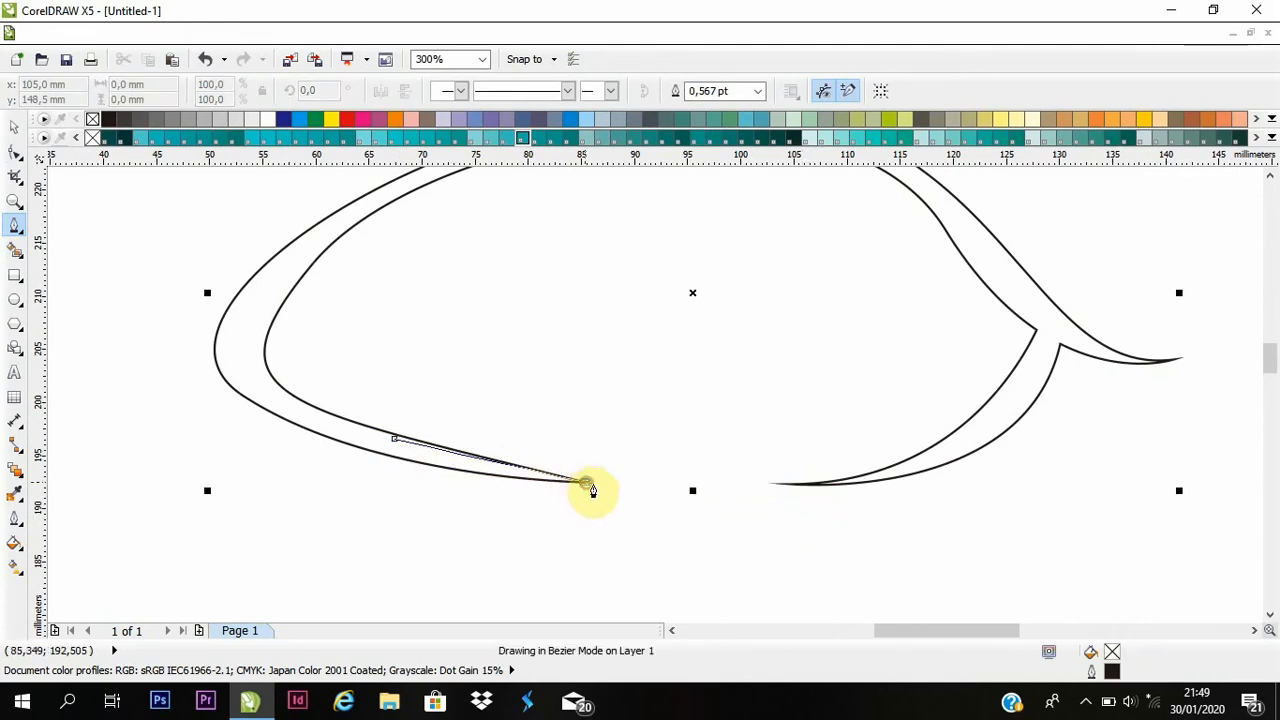
pyautogui.click(588, 485)
pyautogui.moveTo(826, 485); pyautogui.dragTo(948, 464)
pyautogui.click(992, 425)
pyautogui.scroll(-1, 992, 425)
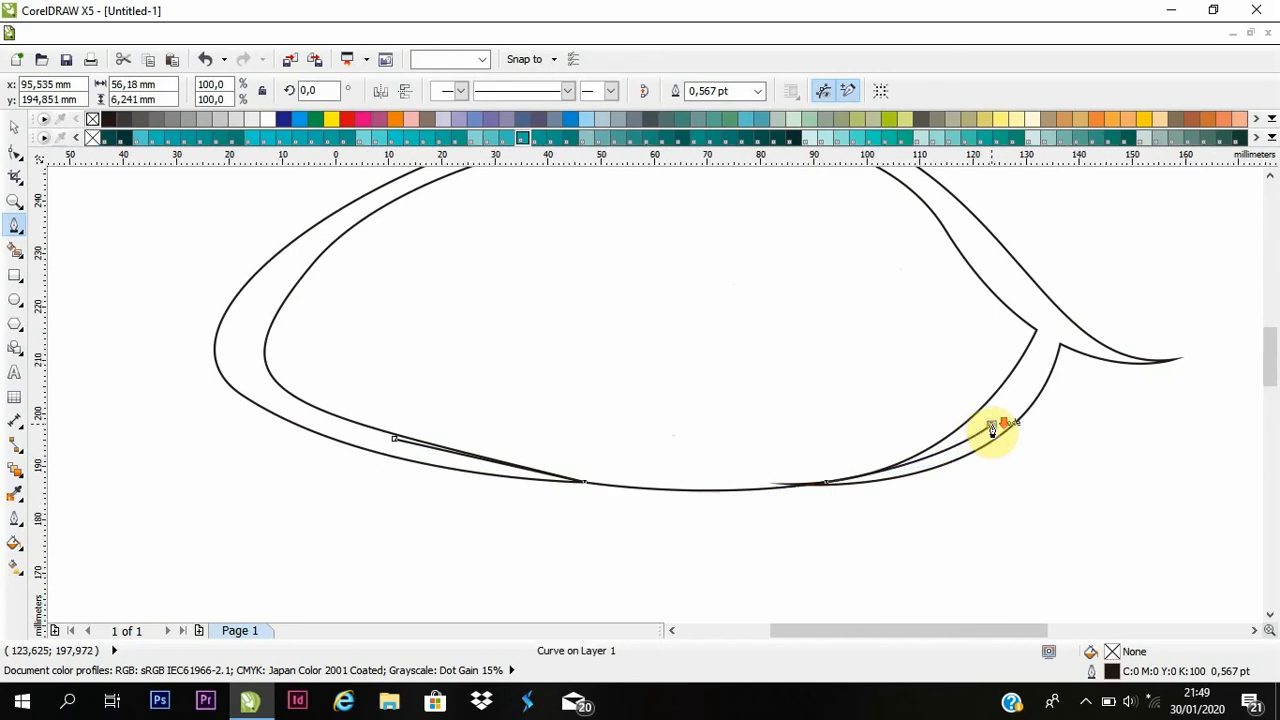
pyautogui.scroll(1, 1030, 386)
pyautogui.click(1013, 380)
pyautogui.scroll(-1, 1014, 378)
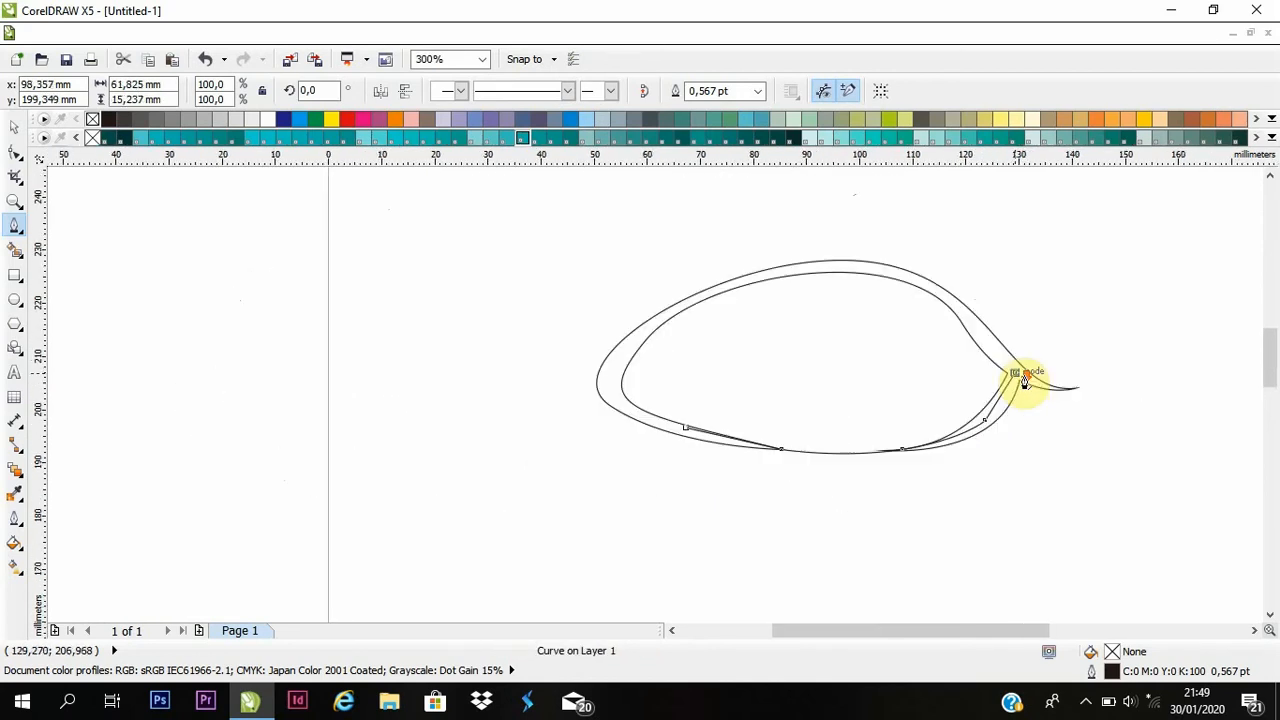
# Continue the path inside the upper band over the crest and around the left bend, closing it as a shape about 75 mm wide and 36 mm high.
pyautogui.scroll(1, 1051, 251)
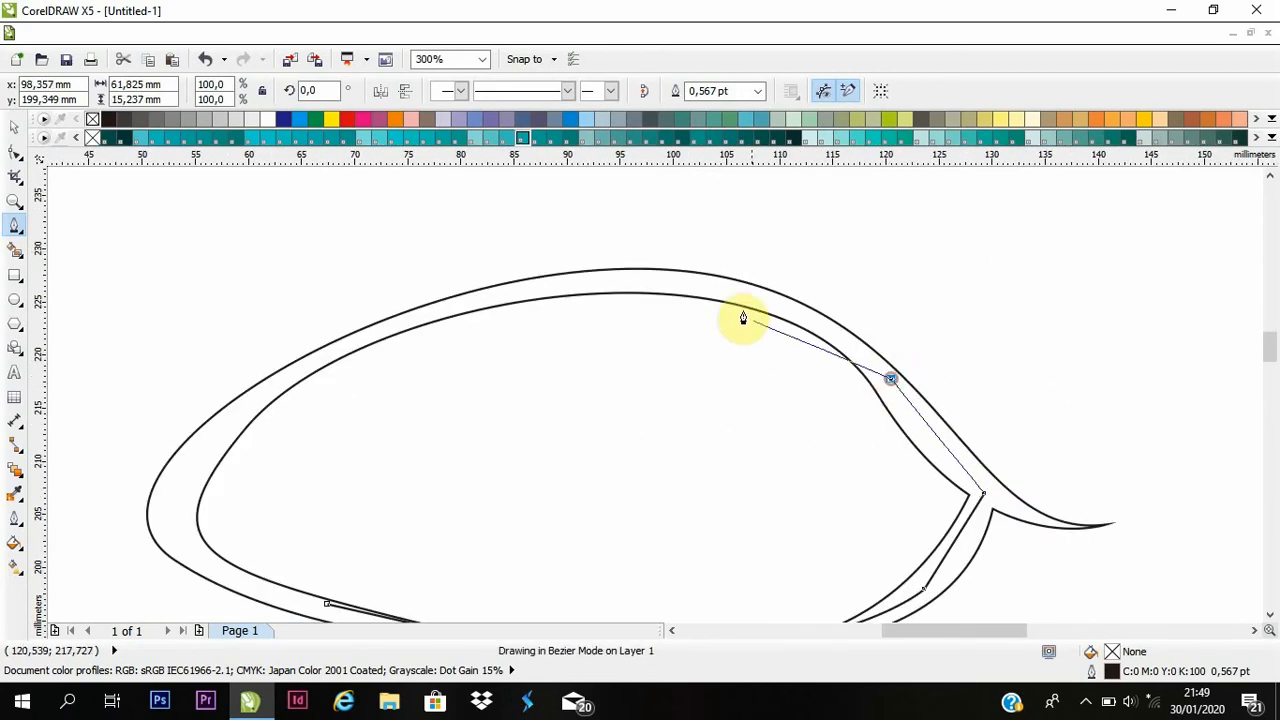
pyautogui.moveTo(607, 286); pyautogui.dragTo(461, 330)
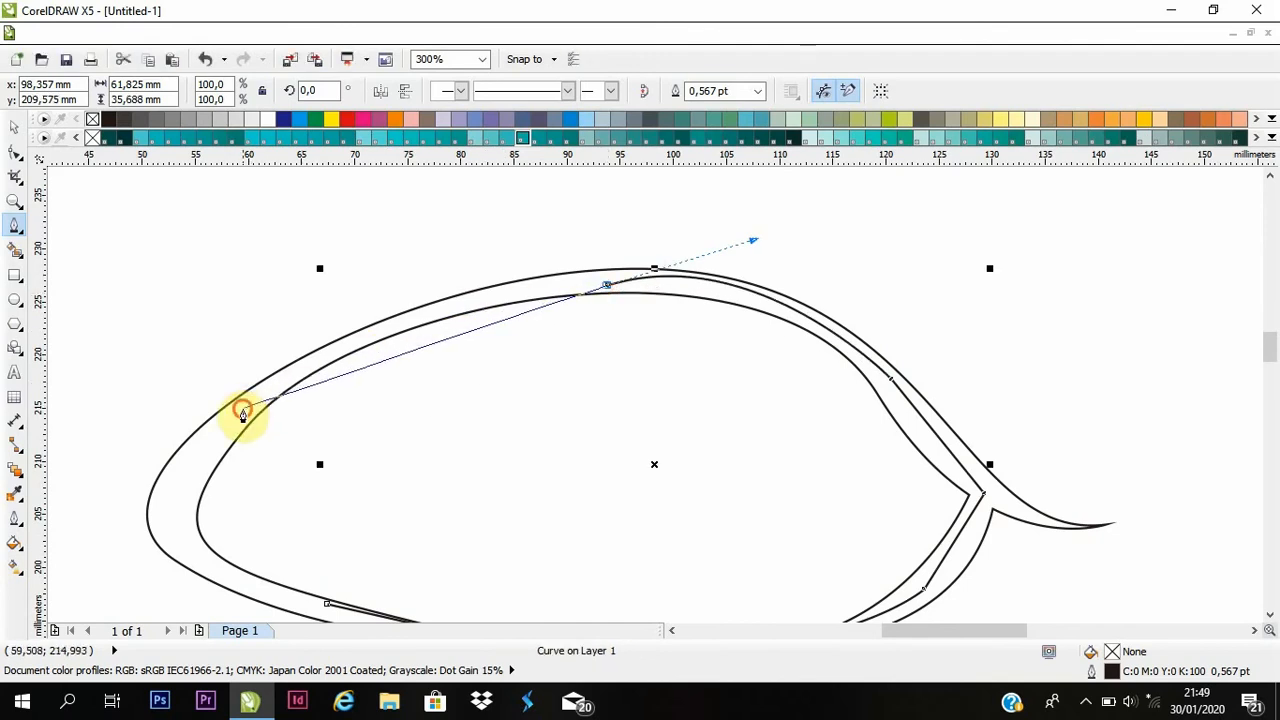
pyautogui.moveTo(243, 409); pyautogui.dragTo(132, 525)
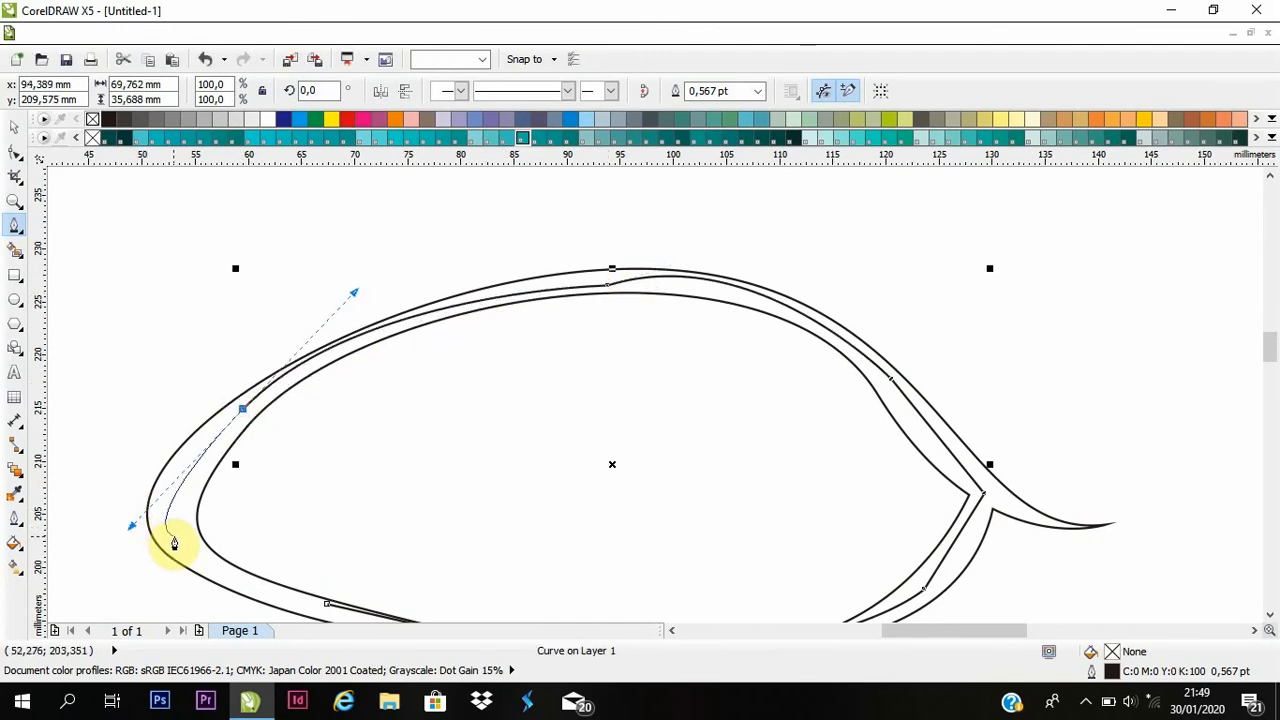
pyautogui.click(326, 605)
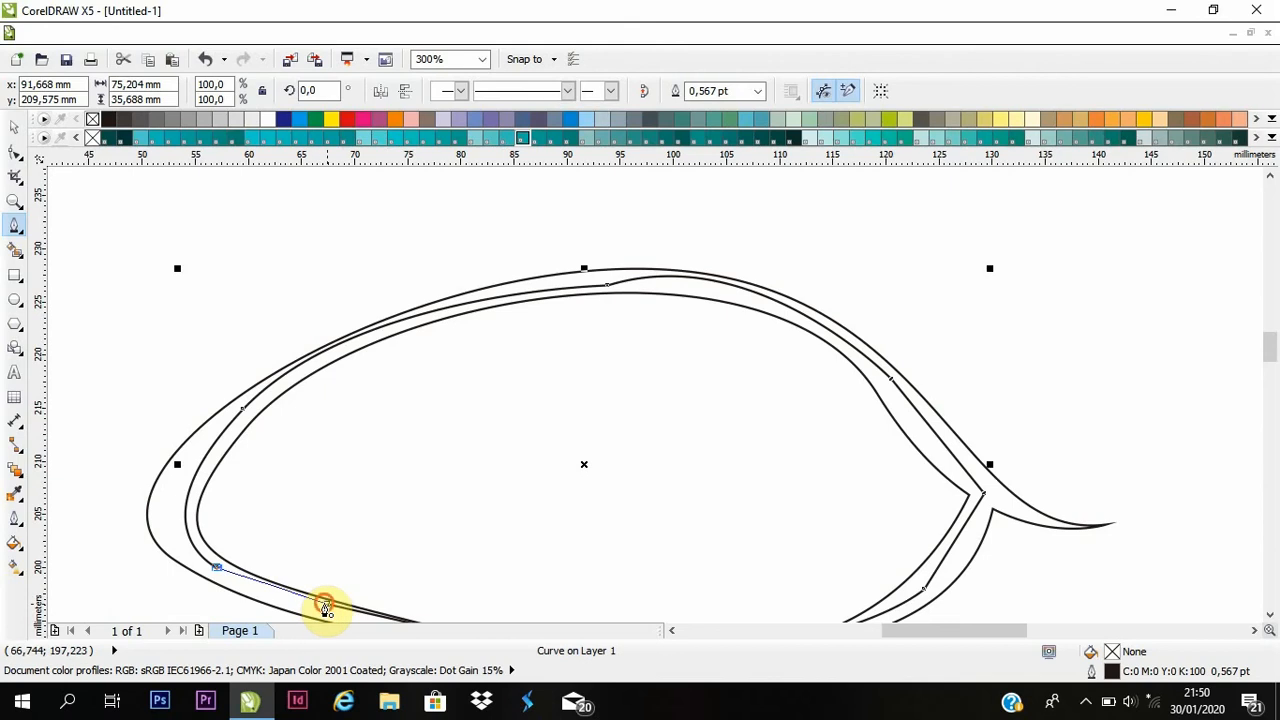
pyautogui.scroll(-3, 374, 405)
pyautogui.press('space')
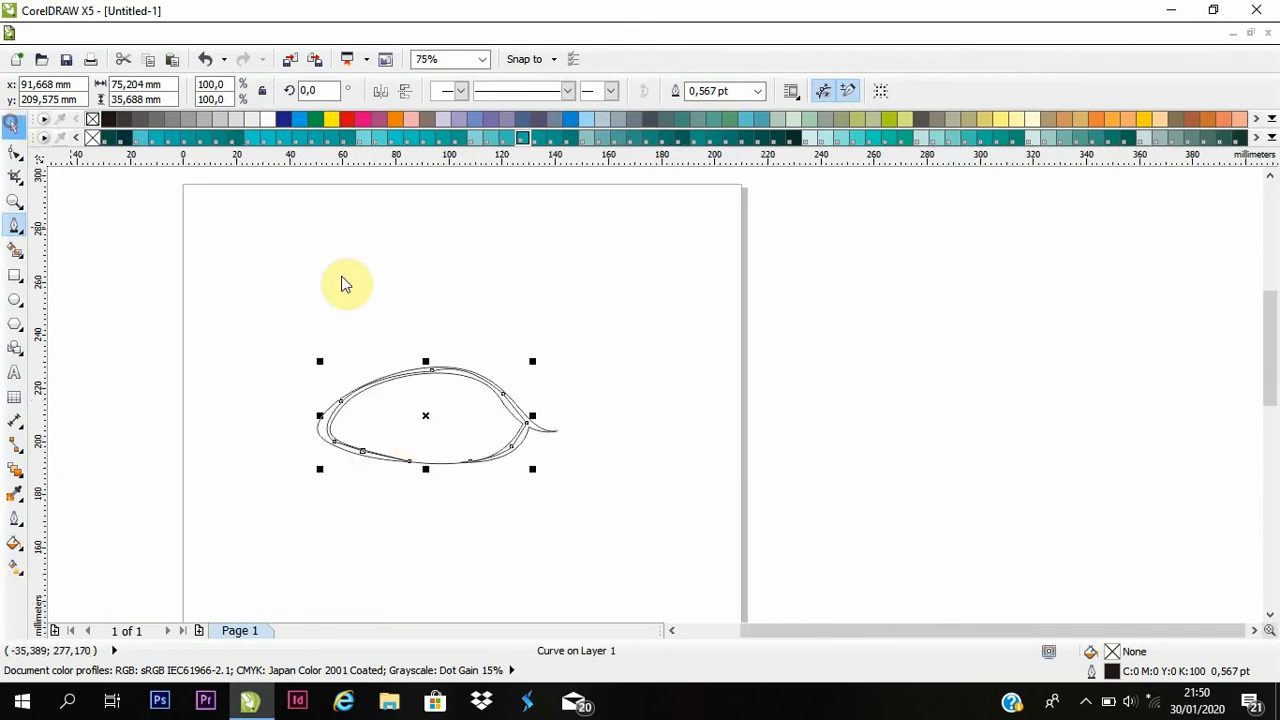
# Fill the welded calligraphic outline with black and remove its contour line.
pyautogui.click(343, 280)
pyautogui.scroll(1, 331, 427)
pyautogui.click(328, 428)
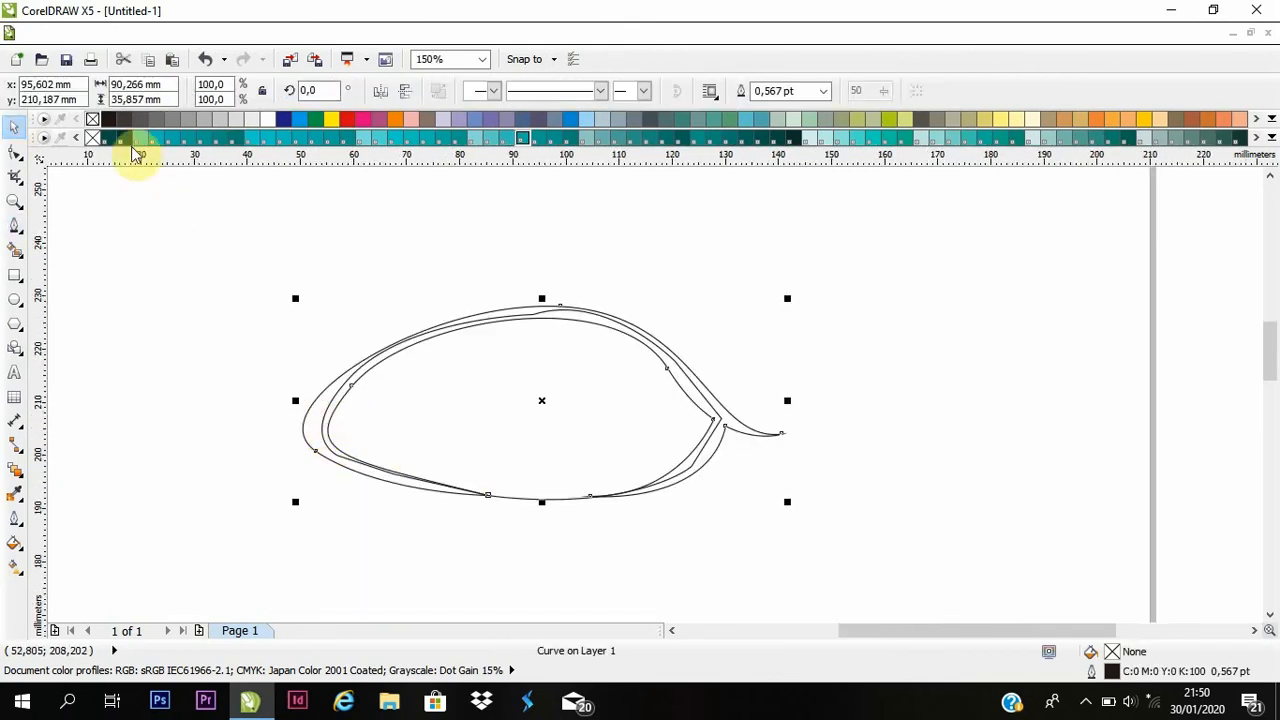
pyautogui.click(109, 125)
pyautogui.click(443, 363)
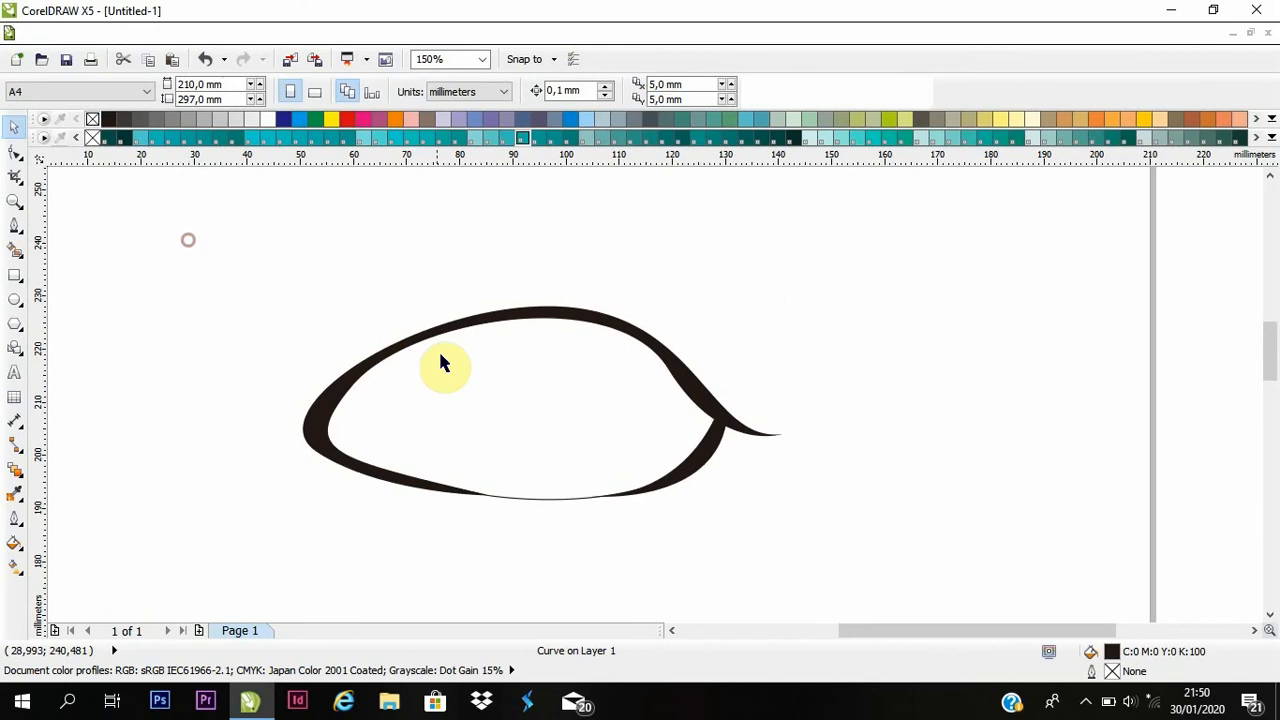
pyautogui.scroll(-1, 443, 363)
pyautogui.scroll(1, 467, 380)
pyautogui.click(467, 378)
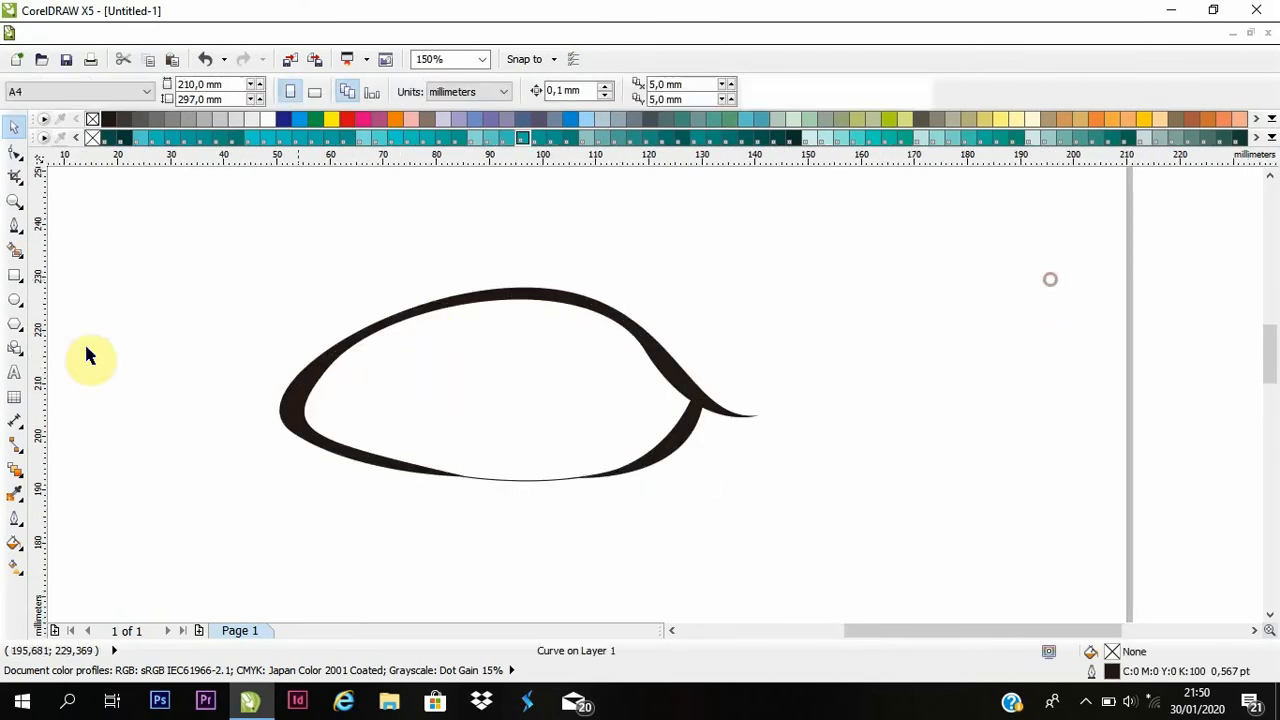
# Draw a circle about 33 mm in diameter, move it to the middle of the eye and enlarge it to about 40 mm.
pyautogui.click(15, 298)
pyautogui.moveTo(466, 333); pyautogui.dragTo(590, 512)
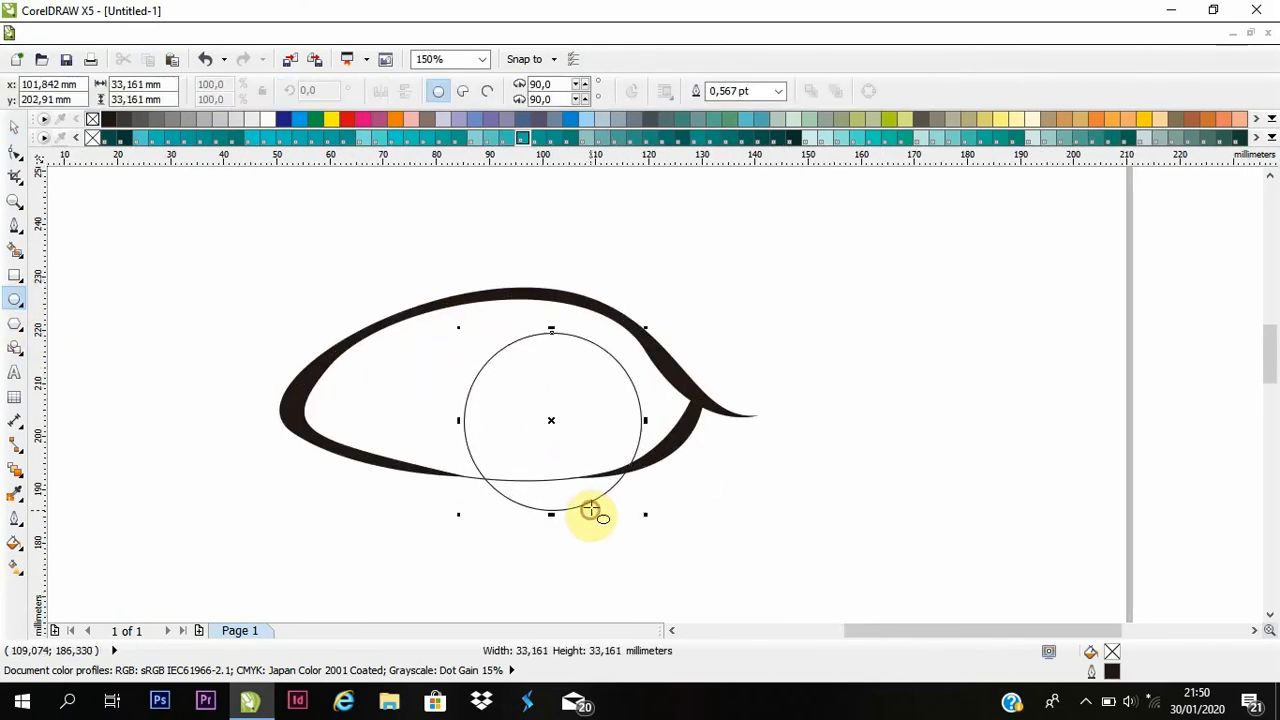
pyautogui.press('space')
pyautogui.moveTo(522, 390); pyautogui.dragTo(474, 356)
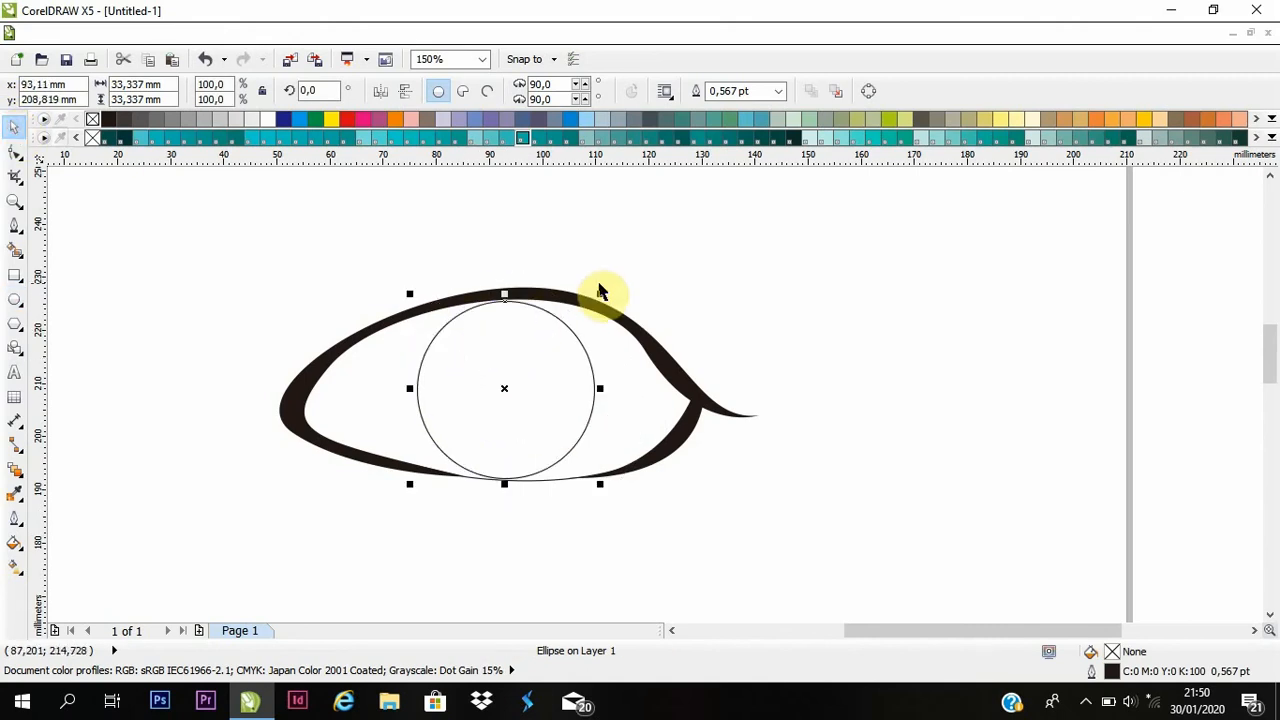
pyautogui.moveTo(591, 291); pyautogui.dragTo(614, 272)
pyautogui.click(687, 304)
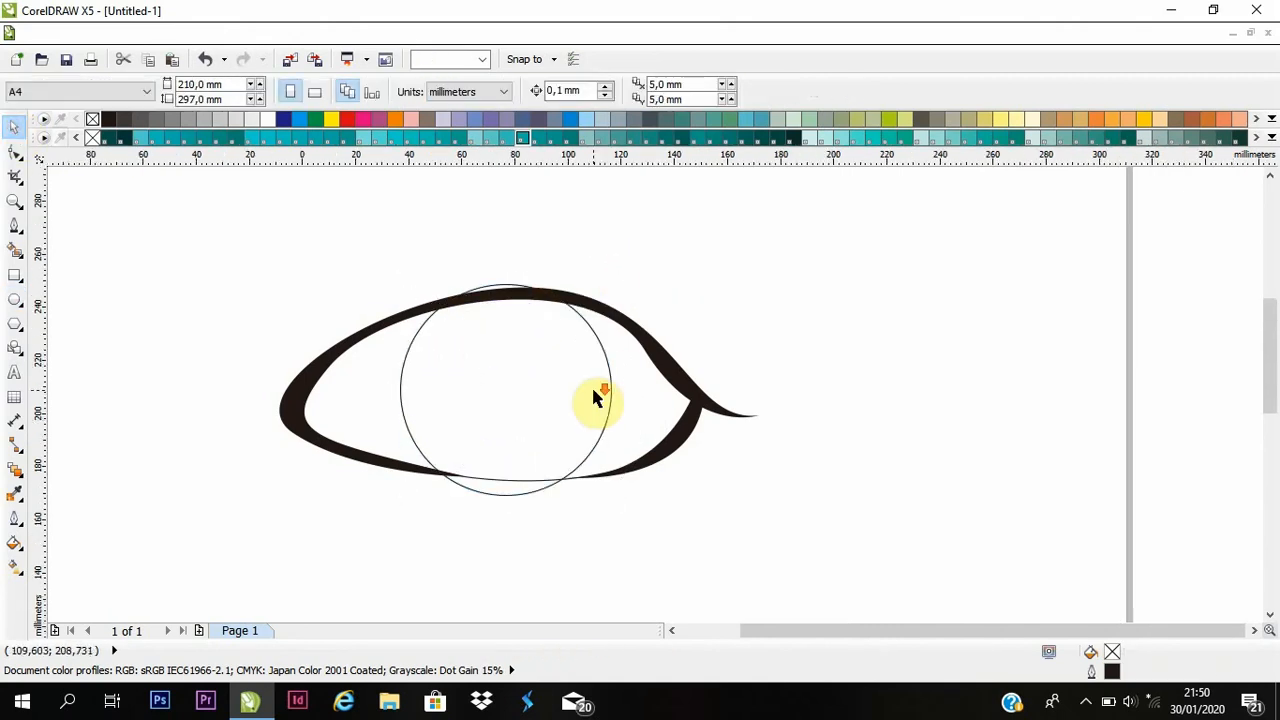
pyautogui.scroll(-4, 594, 394)
pyautogui.scroll(4, 619, 396)
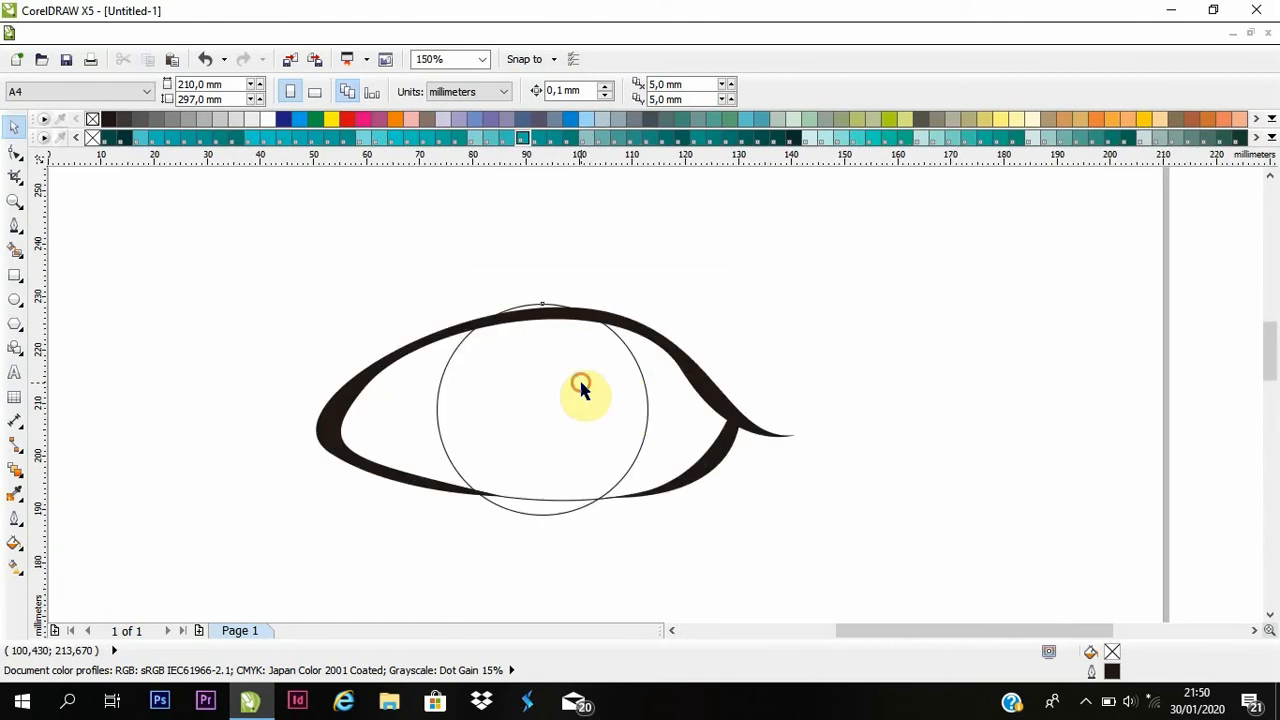
pyautogui.click(580, 385)
pyautogui.click(620, 403)
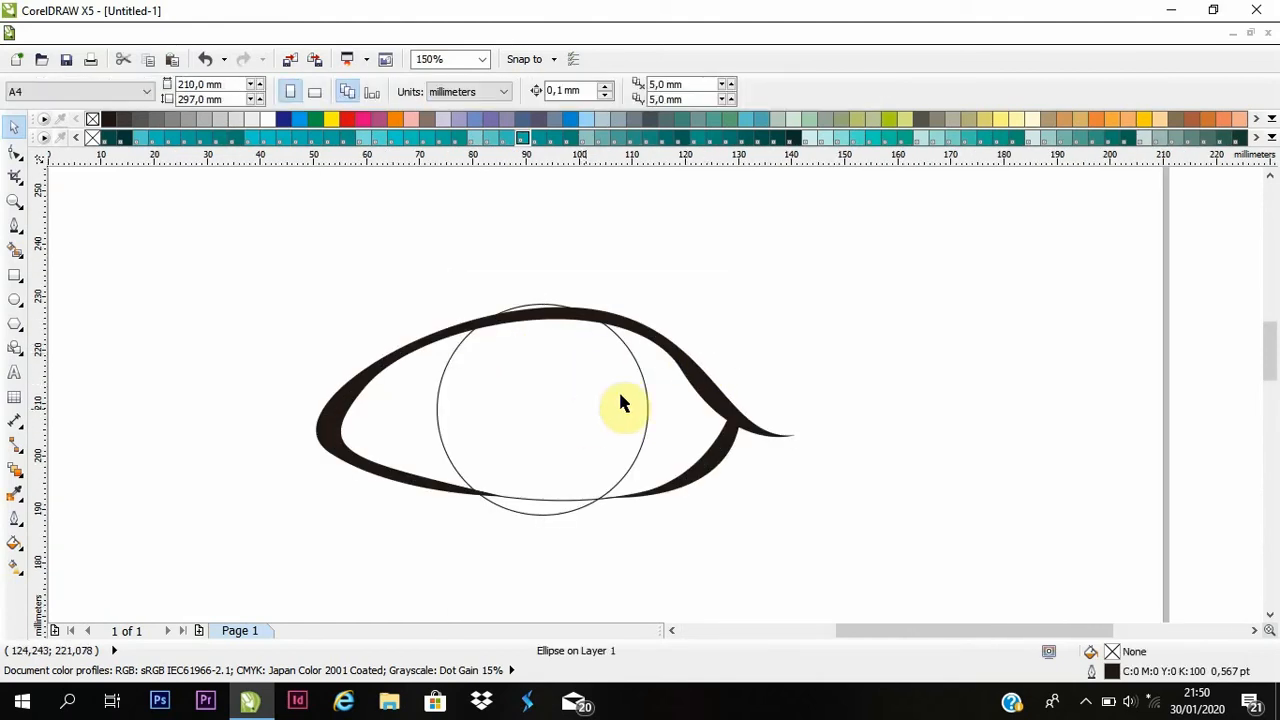
# Try to flatten the eye's closed inner shape, undo the change, and delete the circle.
pyautogui.click(697, 383)
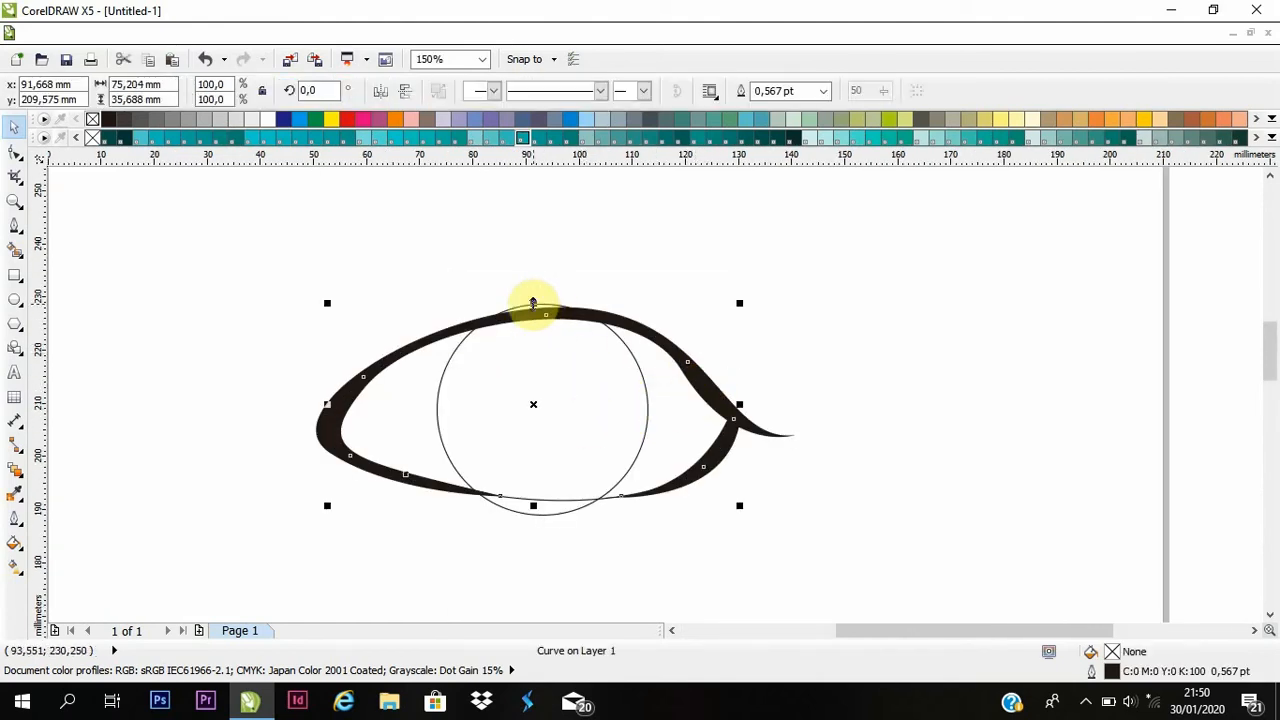
pyautogui.moveTo(531, 299); pyautogui.dragTo(535, 338)
pyautogui.hotkey('ctrl', 'z')
pyautogui.click(456, 267)
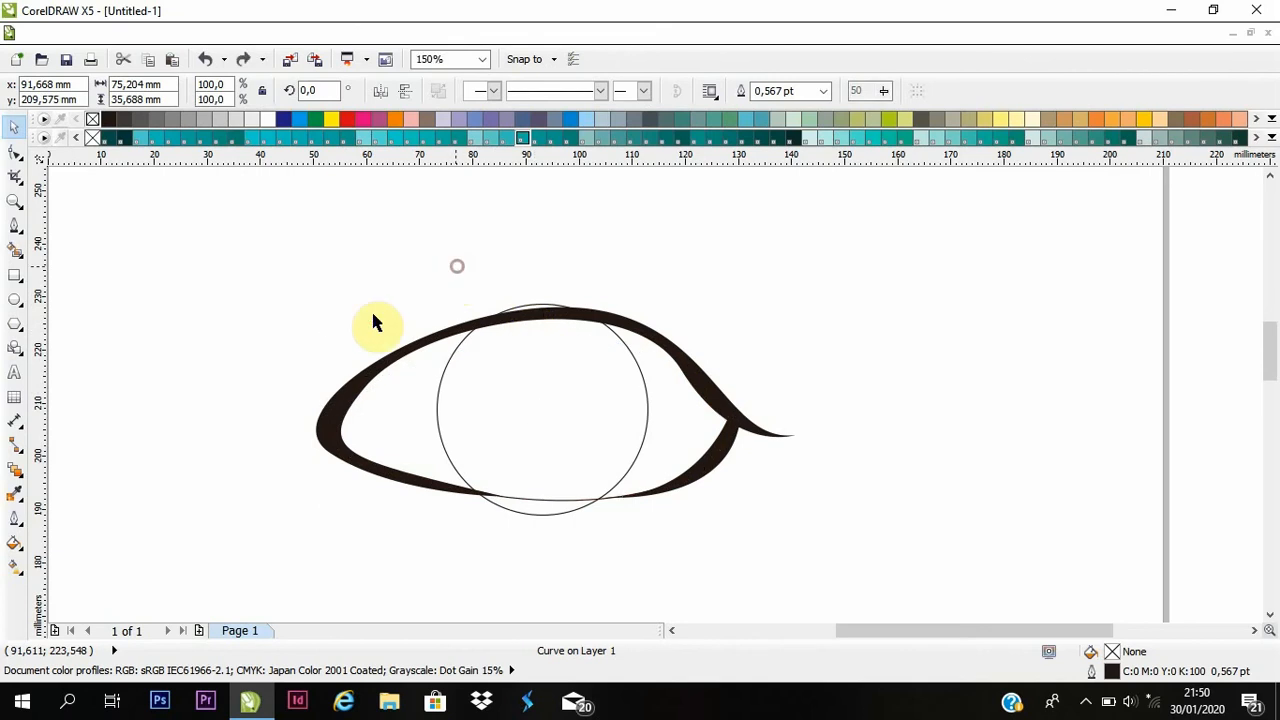
pyautogui.click(561, 392)
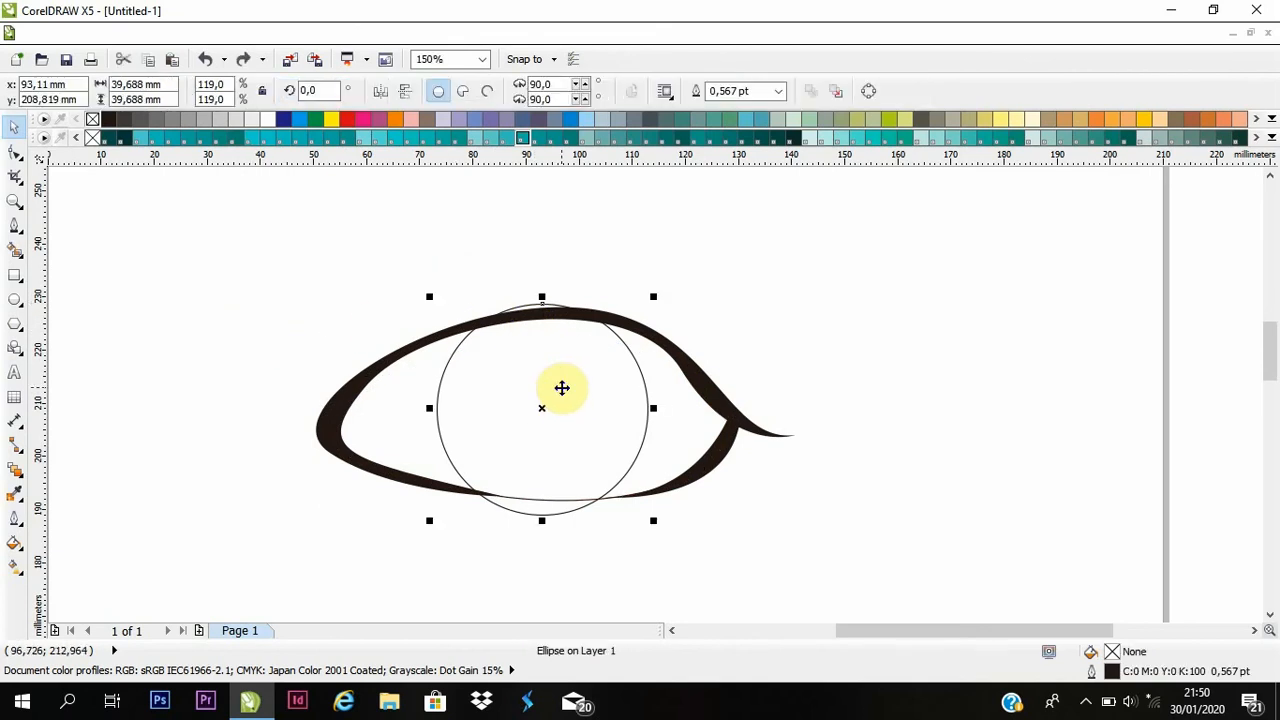
pyautogui.press('Delete')
# Select both eye shapes and flatten them together from the upper edge to a height of about 31 mm.
pyautogui.moveTo(271, 257); pyautogui.dragTo(790, 532)
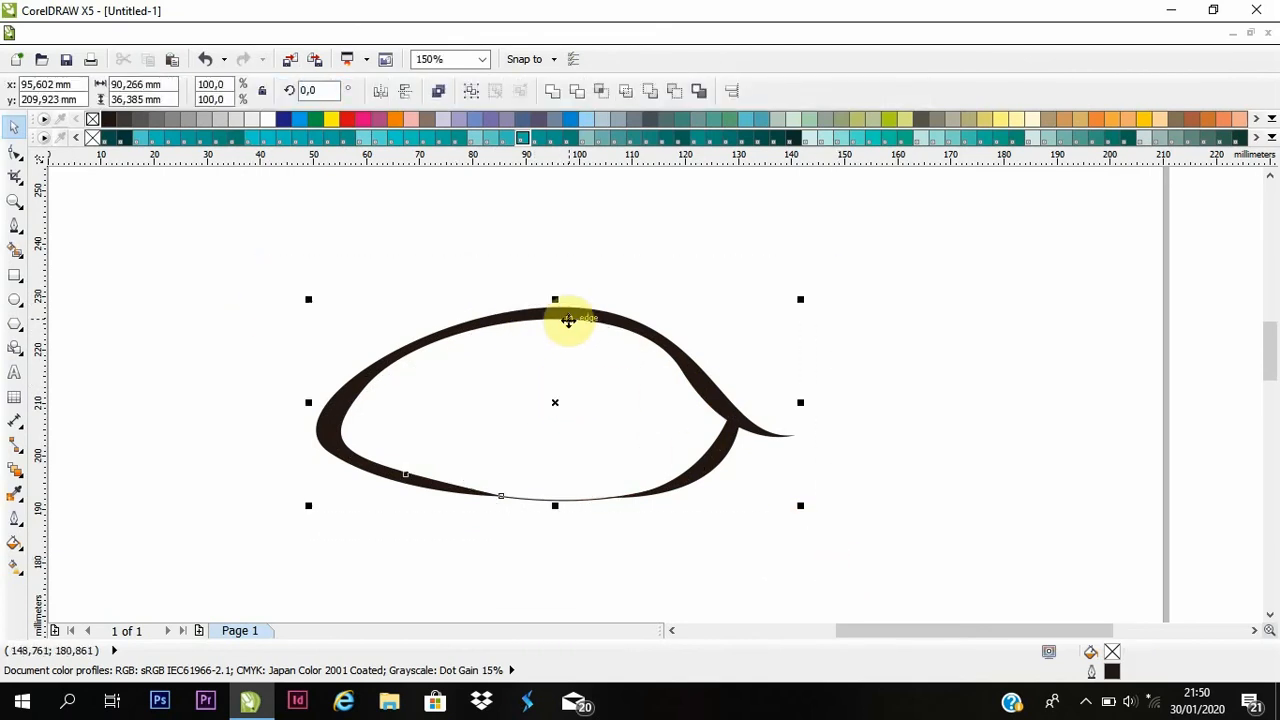
pyautogui.moveTo(558, 303); pyautogui.dragTo(551, 385)
pyautogui.hotkey('ctrl', 'z')
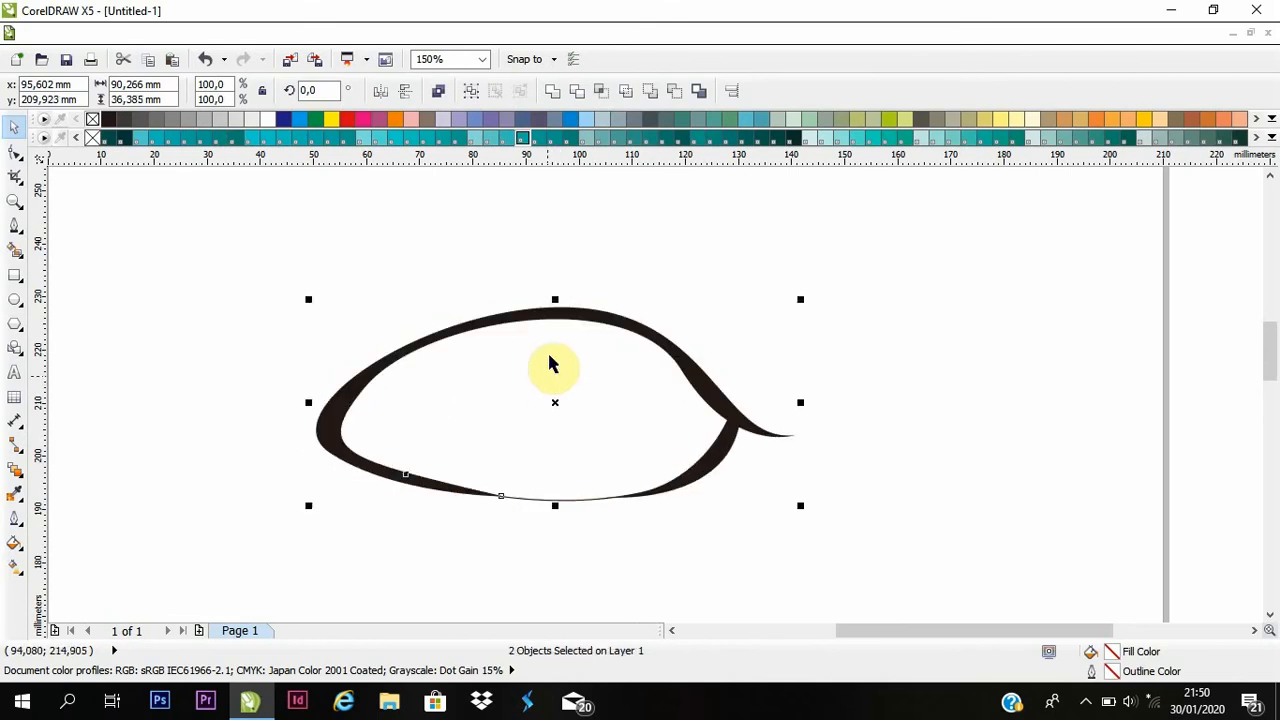
pyautogui.moveTo(555, 301); pyautogui.dragTo(551, 329)
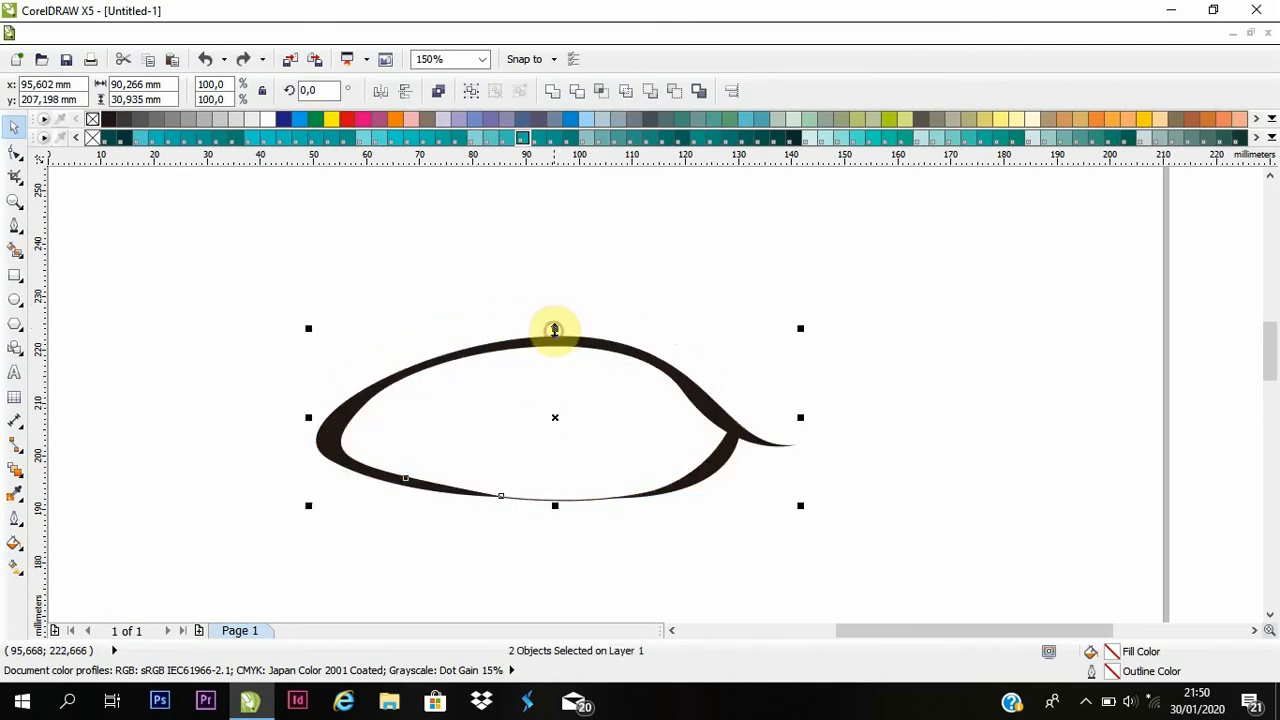
pyautogui.click(592, 305)
pyautogui.scroll(-2, 557, 398)
pyautogui.scroll(2, 558, 399)
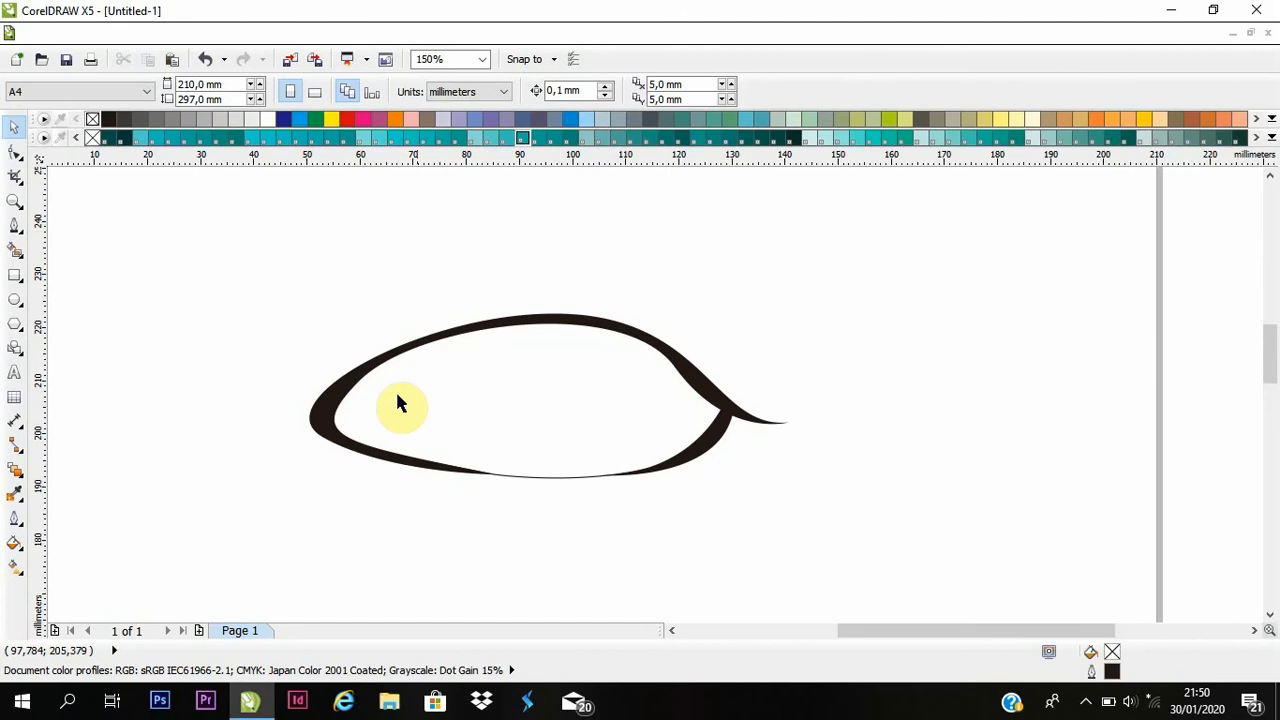
# Select both eye shapes and narrow them slightly by moving their left edge inward.
pyautogui.moveTo(189, 281); pyautogui.dragTo(817, 519)
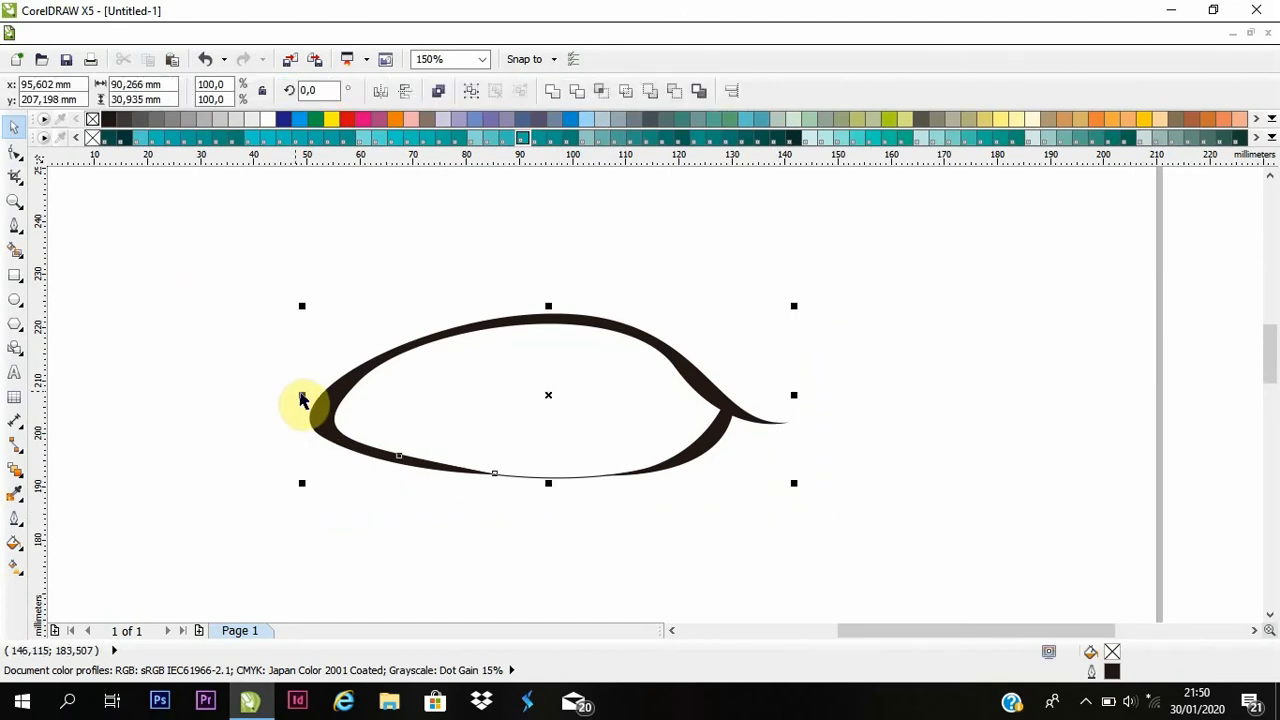
pyautogui.moveTo(300, 395); pyautogui.dragTo(330, 395)
pyautogui.click(945, 300)
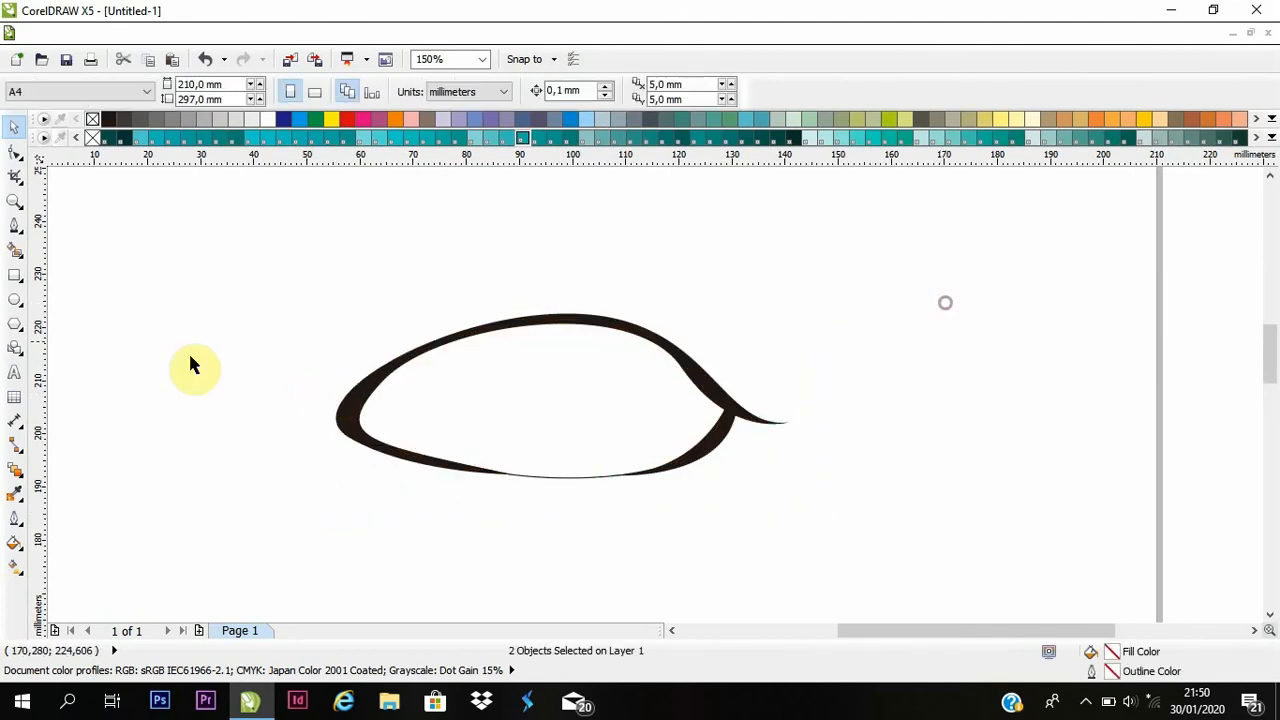
# Draw a circle about 32 mm in diameter and position it in the eye so it slightly overlaps the upper and lower edges.
pyautogui.click(15, 299)
pyautogui.moveTo(548, 370); pyautogui.dragTo(648, 528)
pyautogui.moveTo(621, 441); pyautogui.dragTo(580, 398)
pyautogui.press('space')
# Intersect the circle with the eye's closed inner shape to create the clipped iris.
pyautogui.keyDown('shift'); pyautogui.click(663, 434); pyautogui.keyUp('shift')
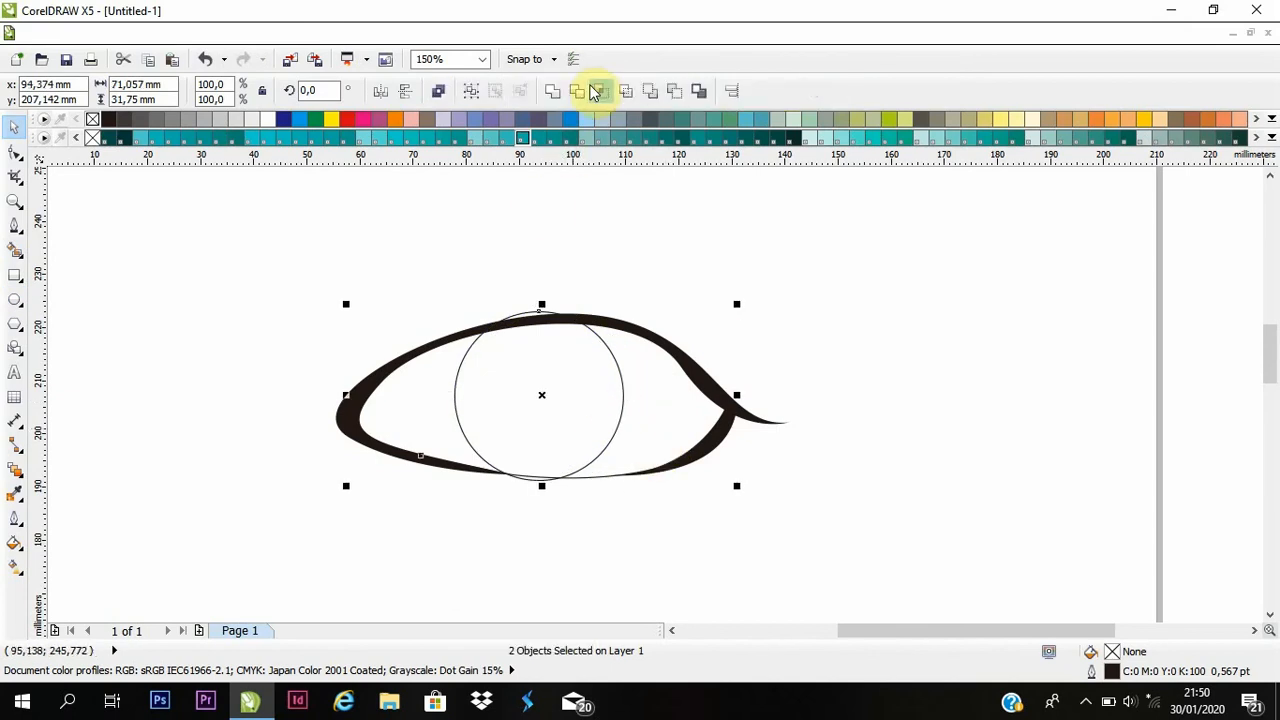
pyautogui.click(595, 93)
pyautogui.click(720, 291)
# Shrink the original full circle about its centre to about 24 mm in diameter, inside the clipped iris.
pyautogui.scroll(2, 529, 292)
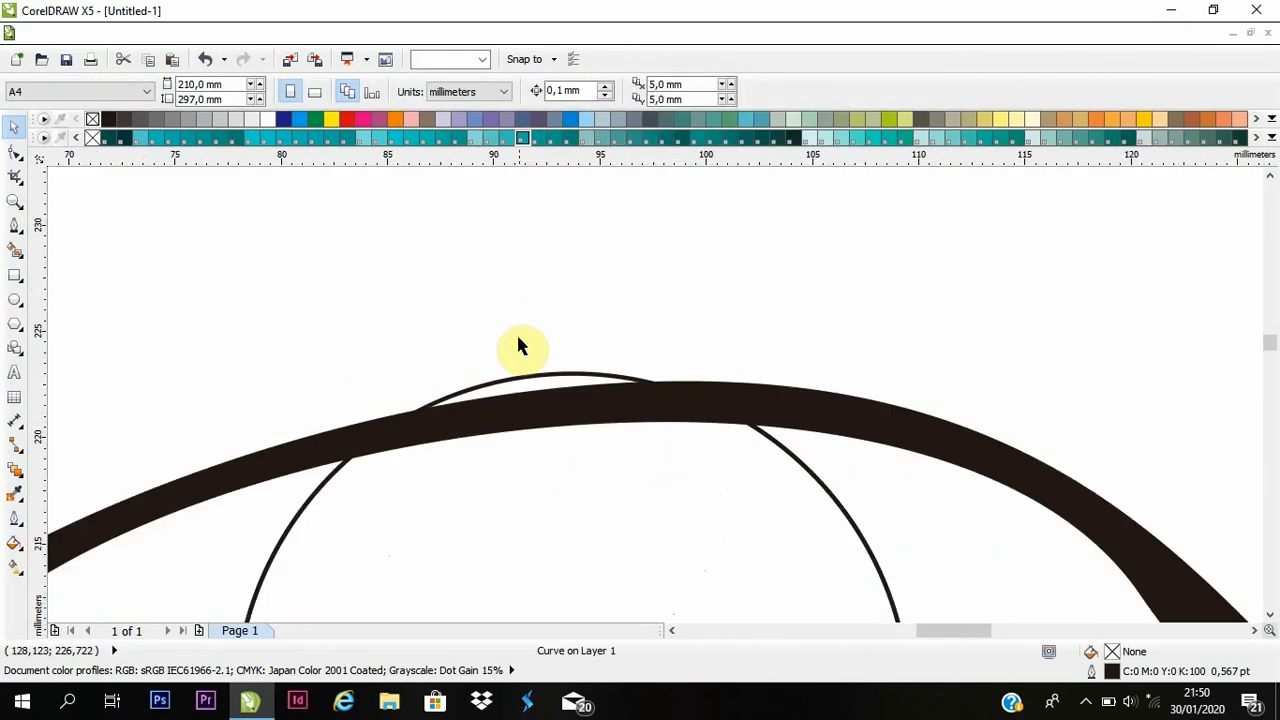
pyautogui.click(527, 376)
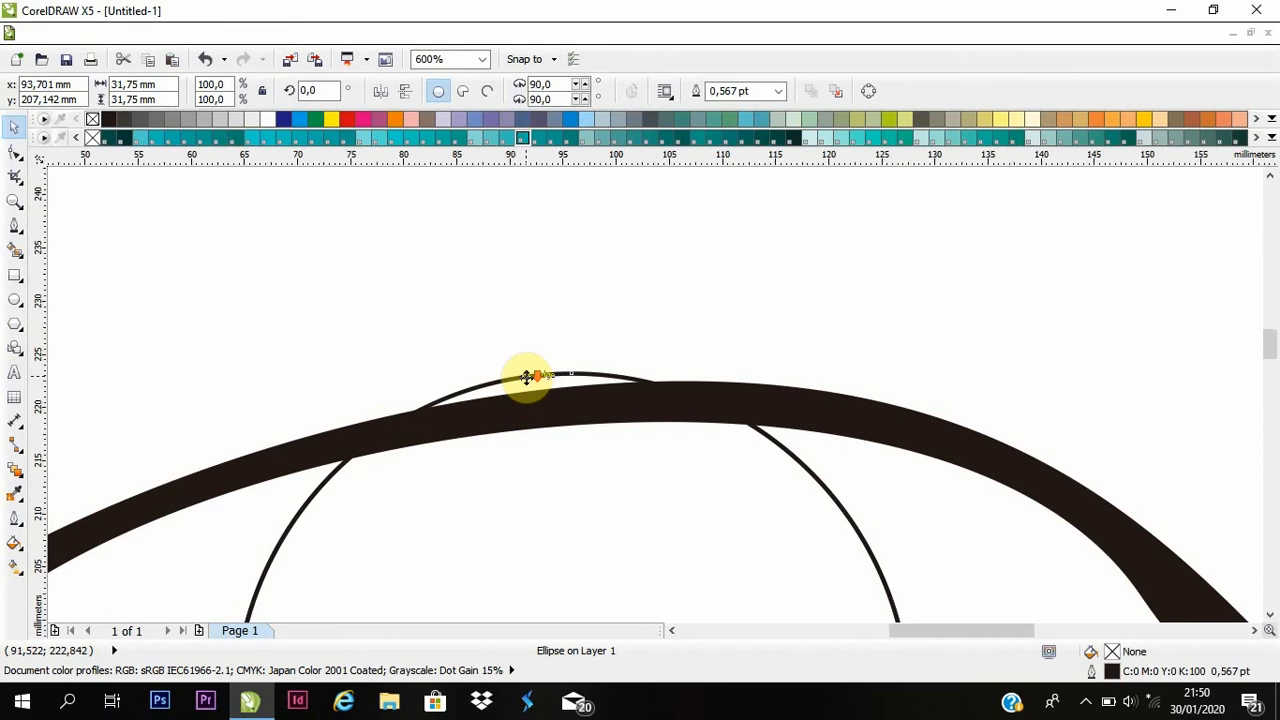
pyautogui.scroll(-3, 528, 374)
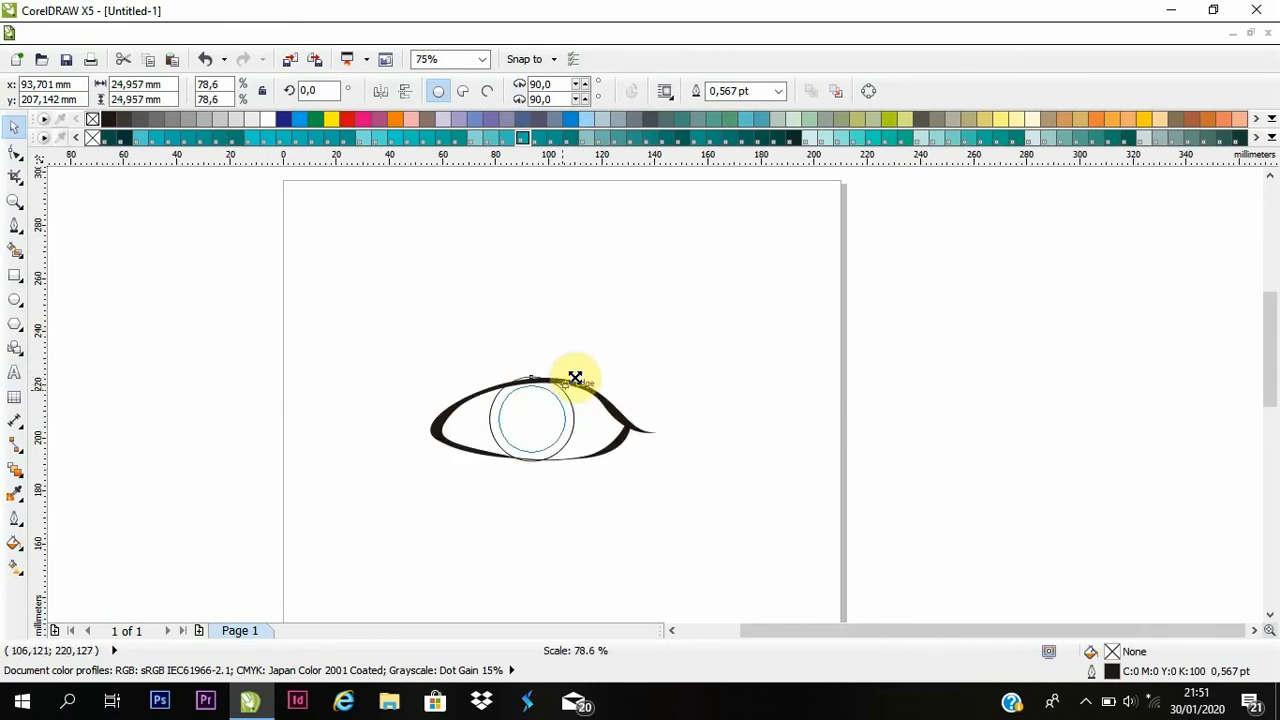
pyautogui.scroll(1, 574, 388)
pyautogui.moveTo(575, 385)
pyautogui.mouseDown()
pyautogui.moveTo(557, 386)
pyautogui.moveTo(568, 381)
pyautogui.mouseUp()
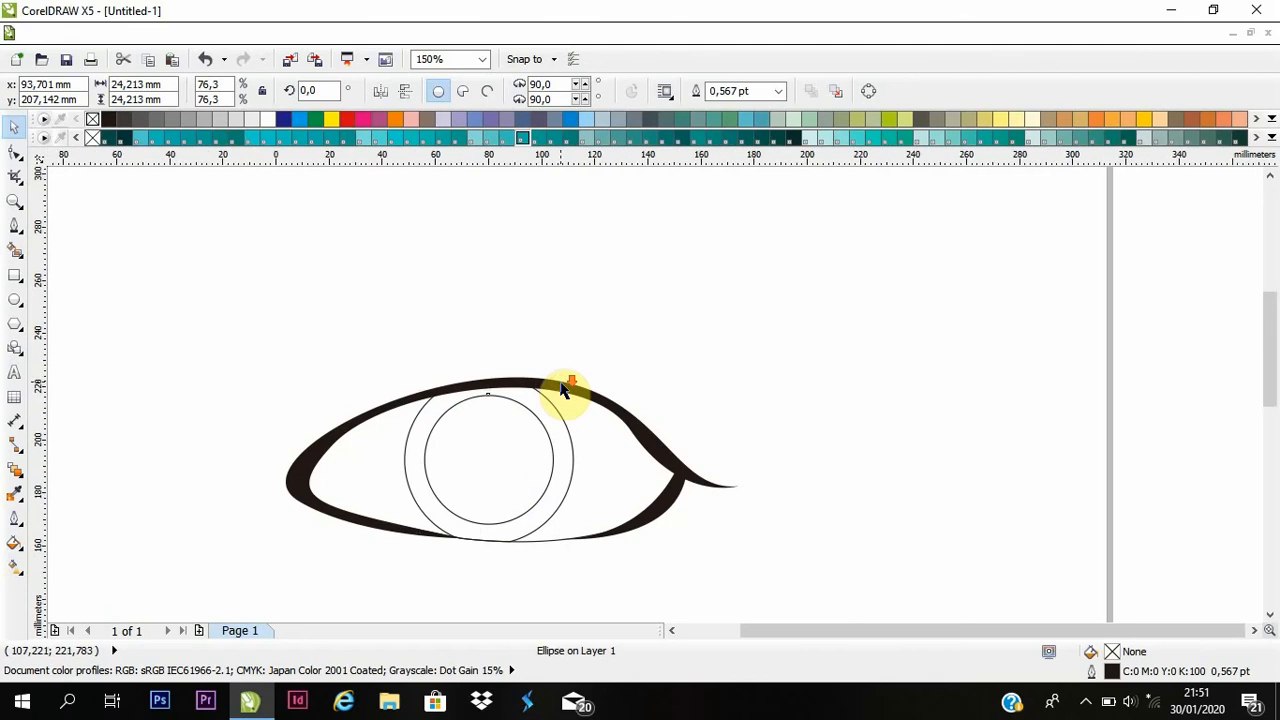
pyautogui.scroll(-1, 552, 412)
# Create a concentric, smaller copy of the 24 mm circle, about 15 mm in diameter.
pyautogui.scroll(2, 585, 340)
pyautogui.moveTo(585, 297); pyautogui.dragTo(575, 346)
pyautogui.rightClick(575, 346)
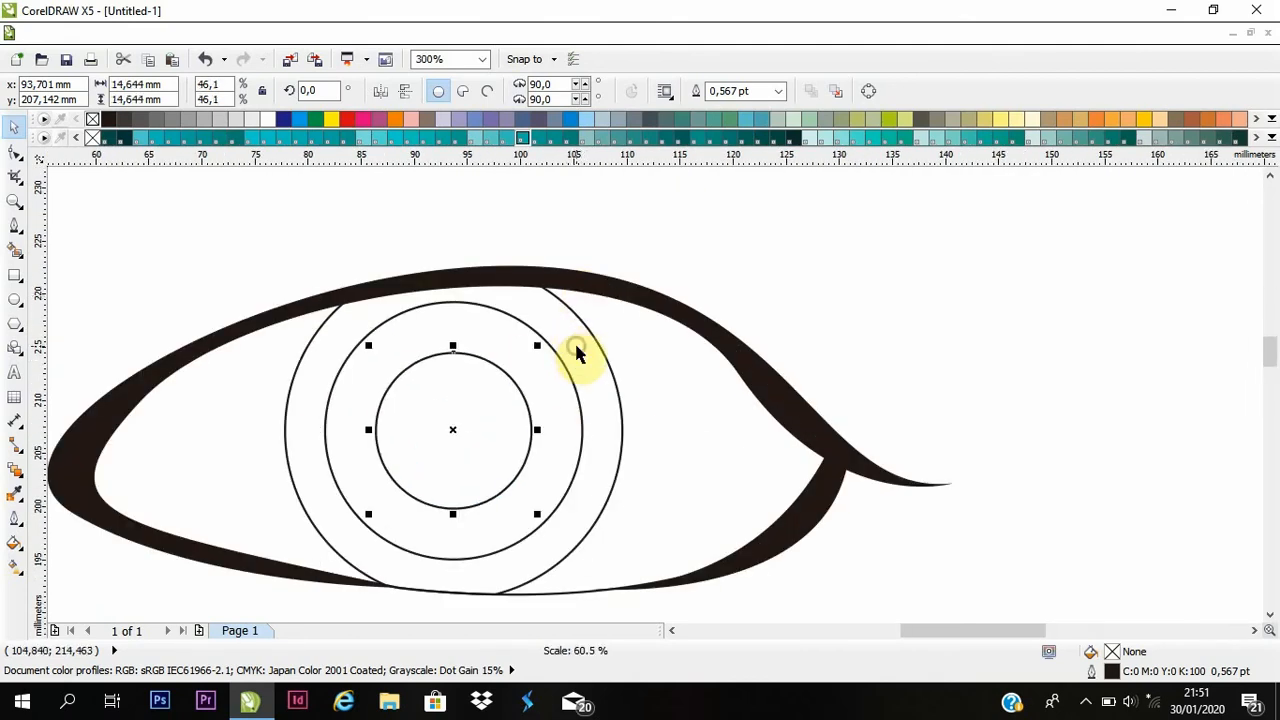
pyautogui.scroll(-1, 575, 346)
pyautogui.click(667, 284)
# Create a further concentric copy of the innermost circle, about 8 mm in diameter.
pyautogui.scroll(-1, 571, 389)
pyautogui.scroll(2, 545, 385)
pyautogui.click(541, 386)
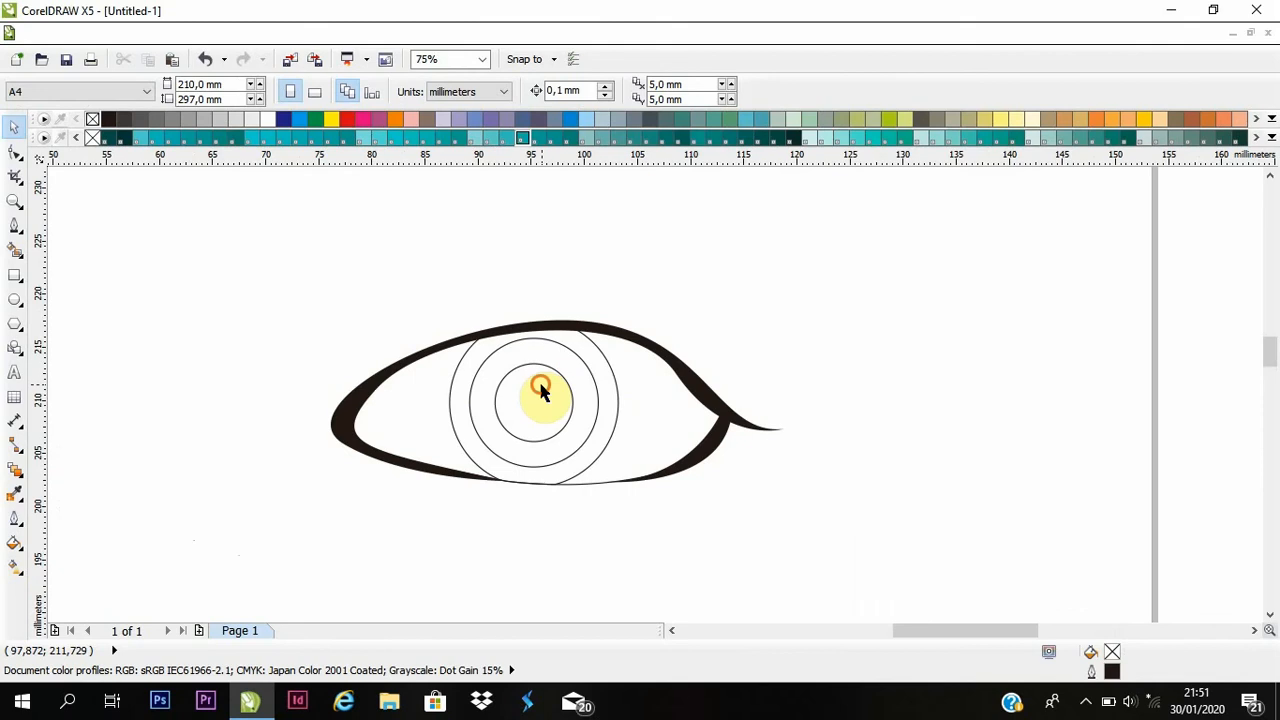
pyautogui.scroll(-1, 541, 386)
pyautogui.scroll(1, 541, 386)
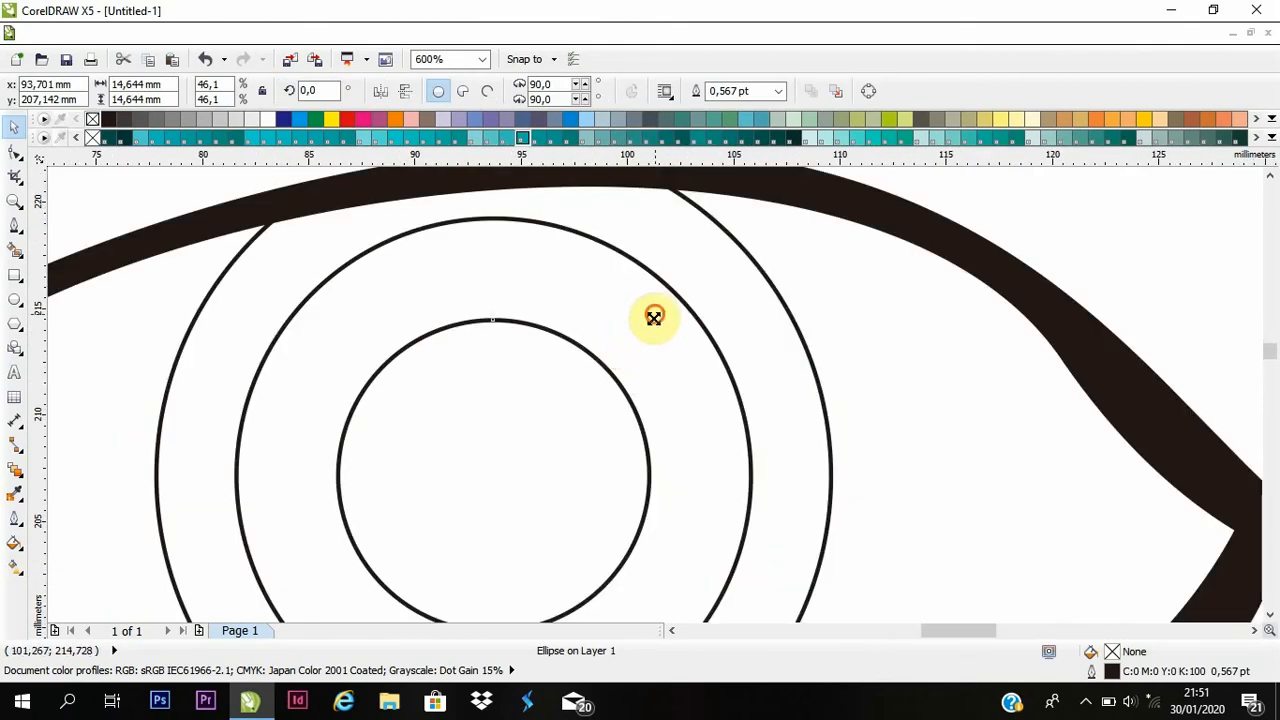
pyautogui.moveTo(654, 313); pyautogui.dragTo(607, 386)
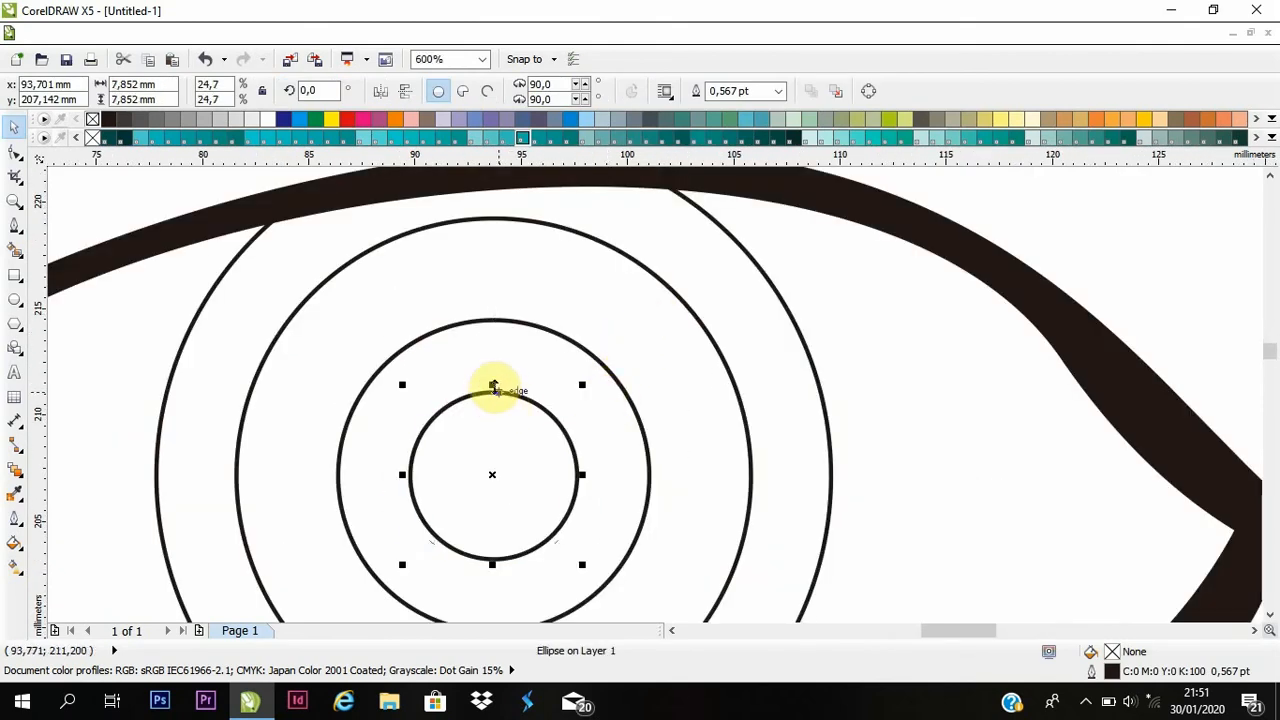
# Turn the innermost circle into two highlight ellipses about 6 mm wide and 4.4 mm high, at the pupil circle's upper left and lower right.
pyautogui.moveTo(493, 386); pyautogui.dragTo(556, 437)
pyautogui.scroll(-1, 474, 355)
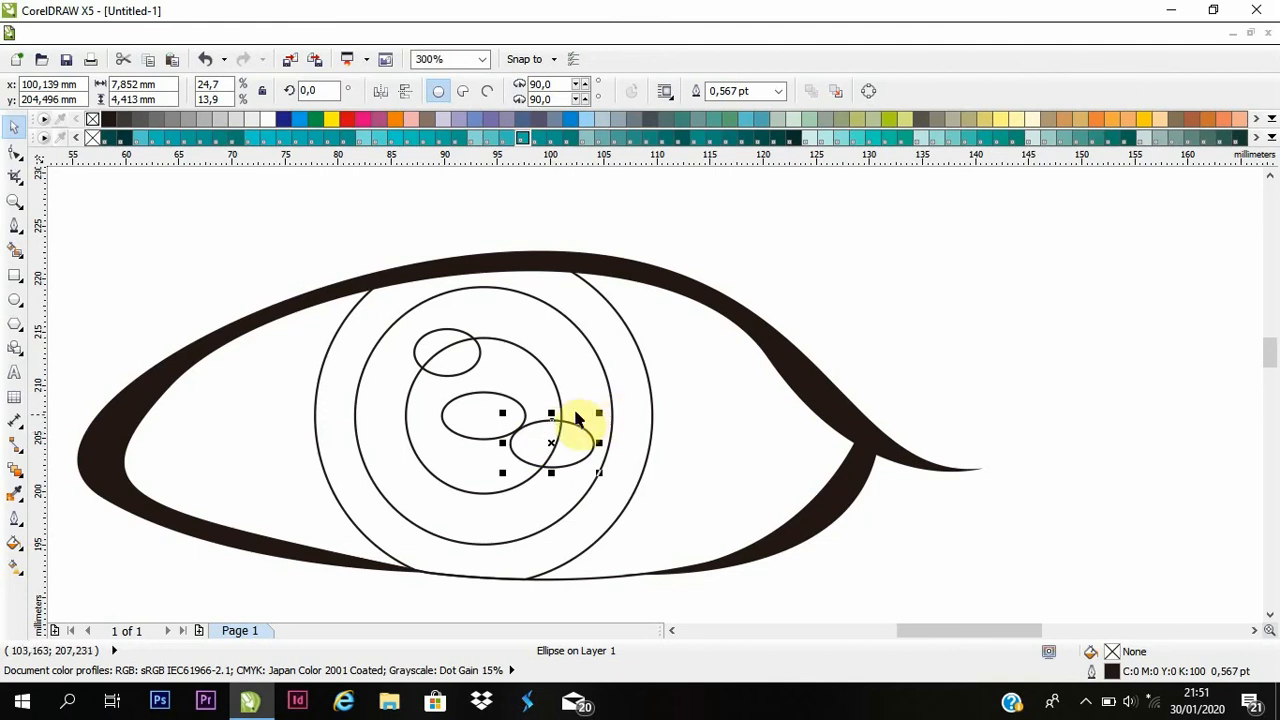
pyautogui.click(488, 408)
pyautogui.moveTo(487, 404); pyautogui.dragTo(586, 434)
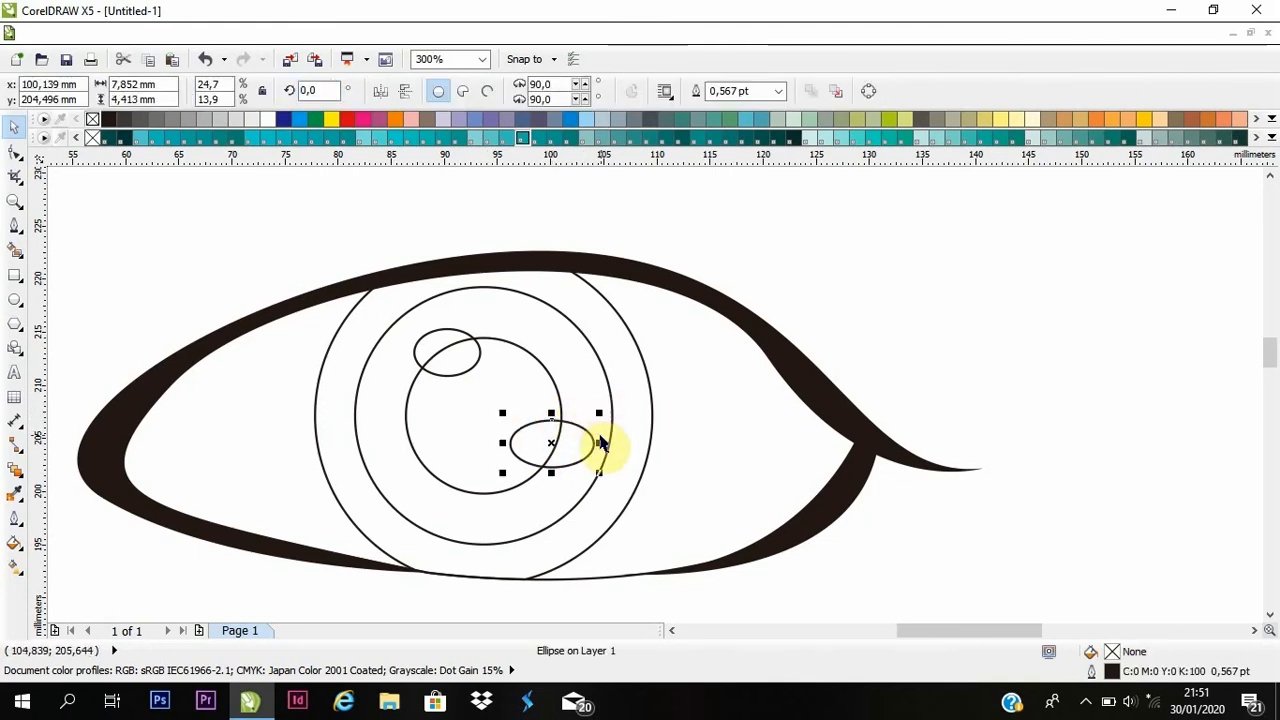
pyautogui.scroll(-2, 591, 441)
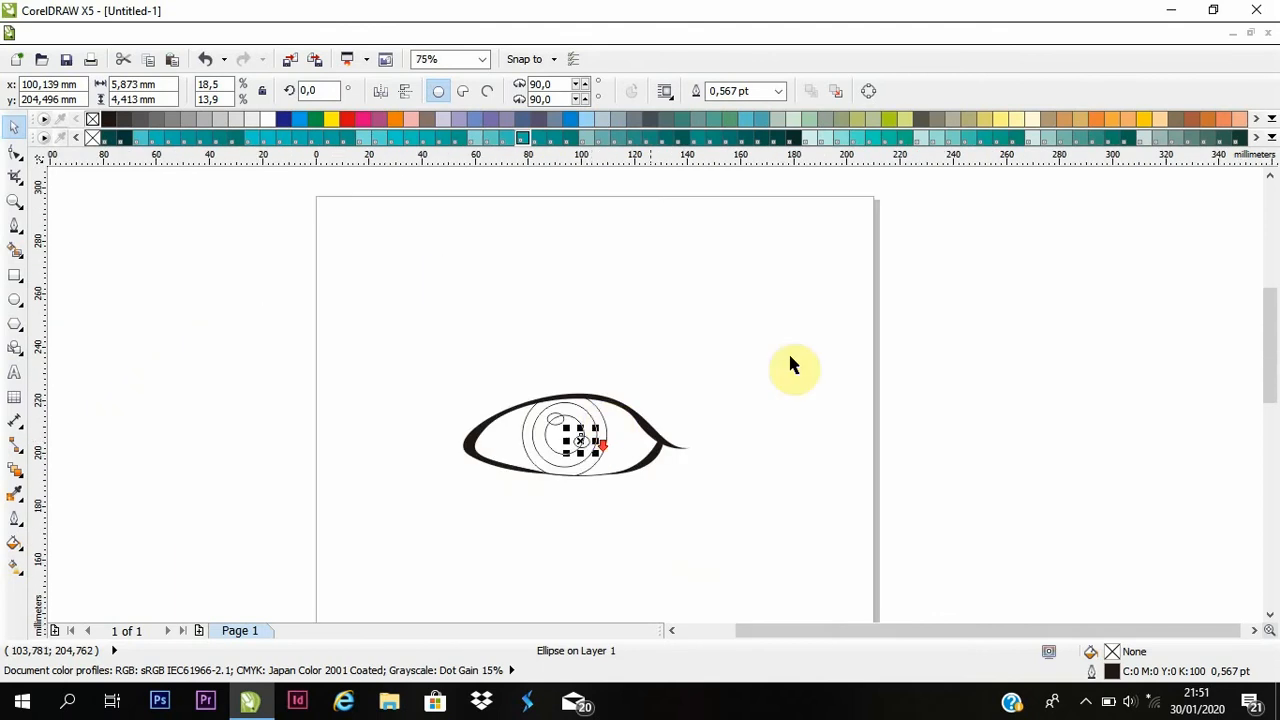
pyautogui.click(794, 350)
pyautogui.scroll(-1, 517, 438)
pyautogui.scroll(2, 554, 443)
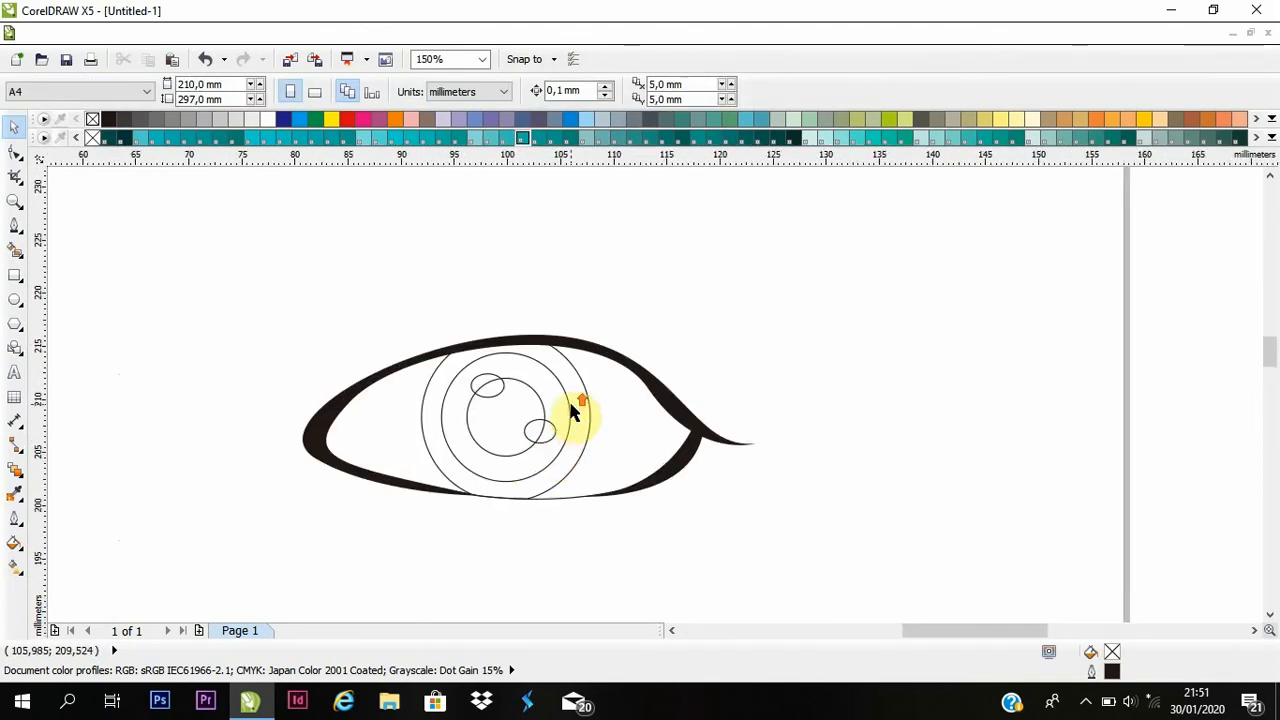
# Try to fill the clipped iris shape with black.
pyautogui.scroll(1, 569, 409)
pyautogui.click(645, 410)
pyautogui.scroll(-1, 835, 335)
pyautogui.click(835, 335)
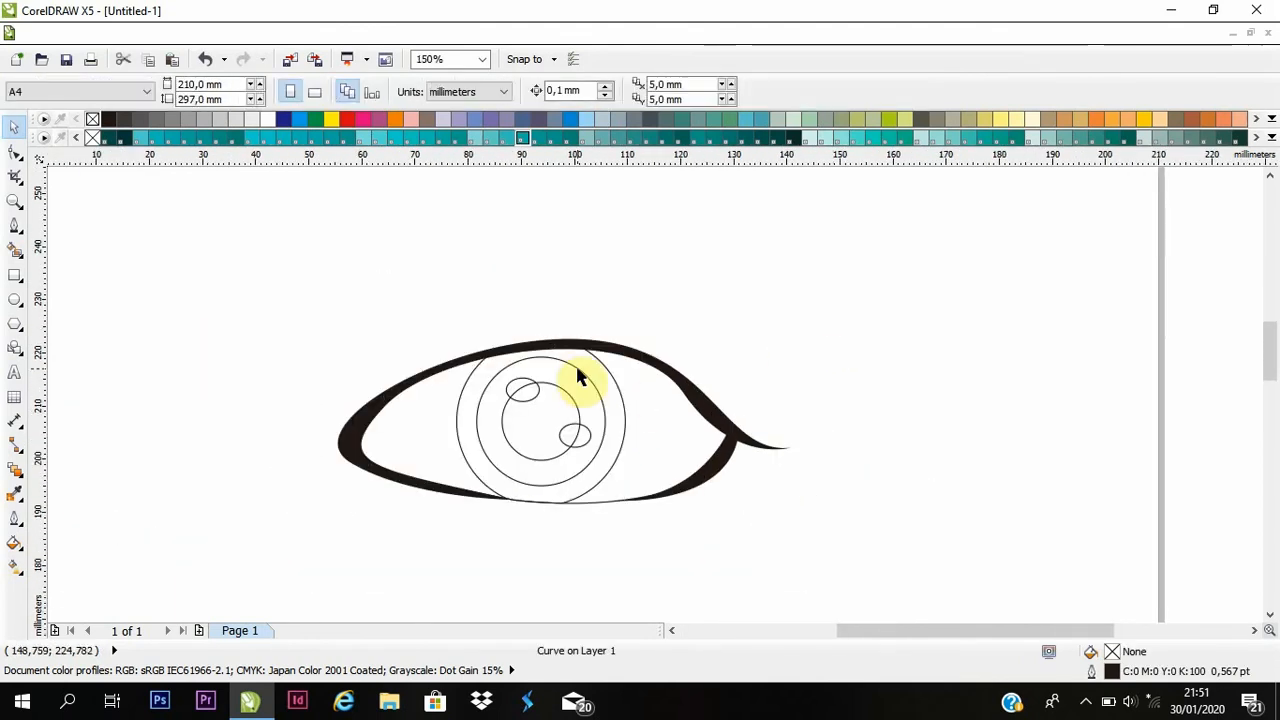
pyautogui.scroll(1, 585, 365)
pyautogui.click(628, 388)
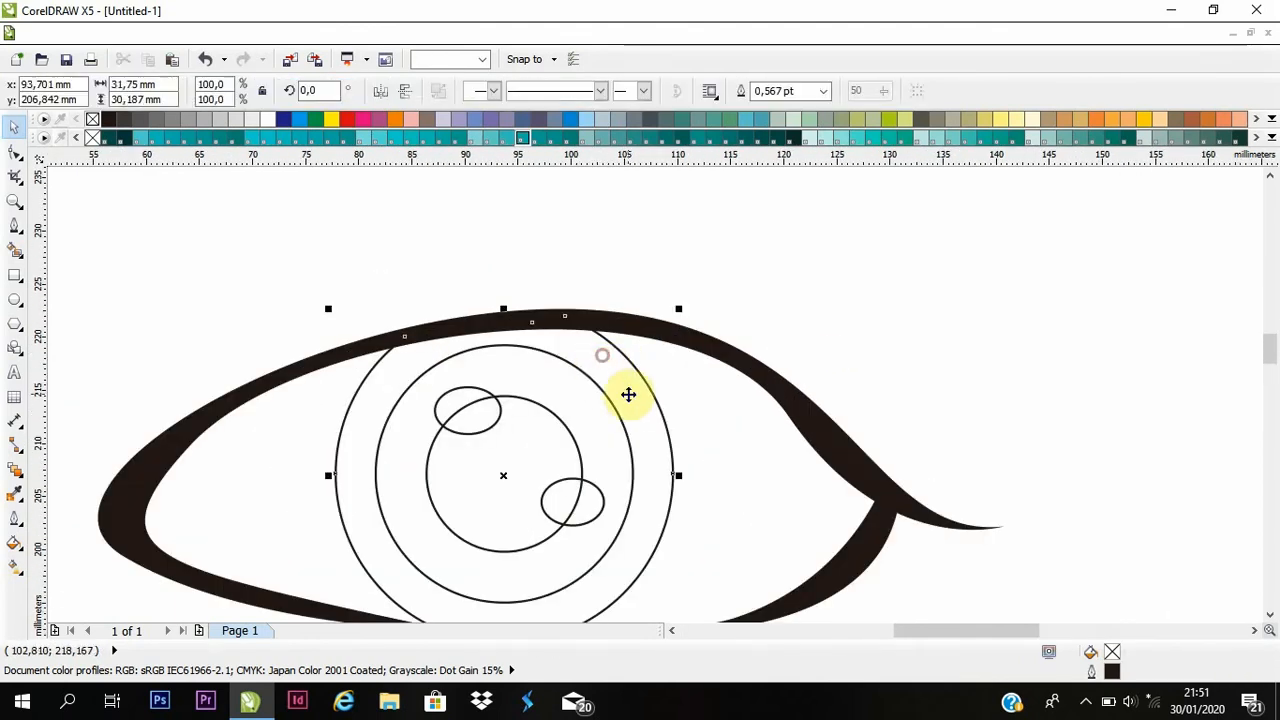
pyautogui.click(108, 119)
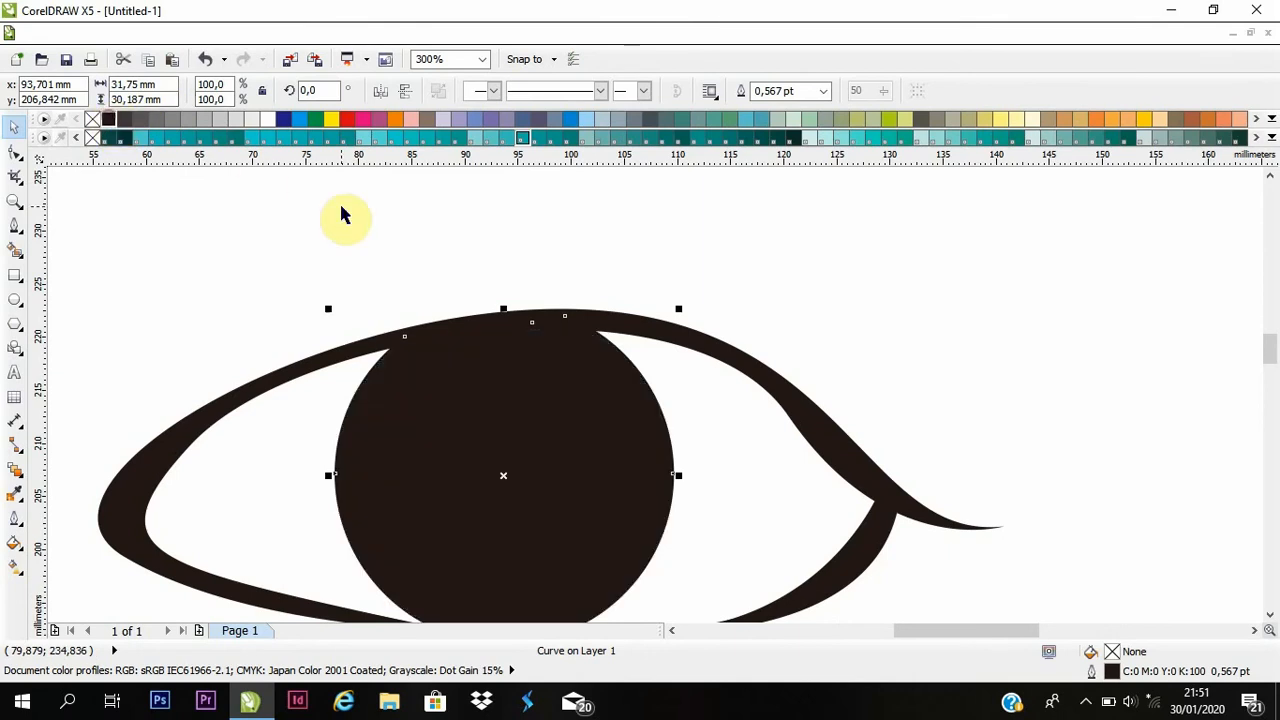
pyautogui.hotkey('ctrl', 'z')
pyautogui.click(491, 229)
# Fill the 24 mm circle with green and the 15 mm pupil circle inside it with black.
pyautogui.click(443, 368)
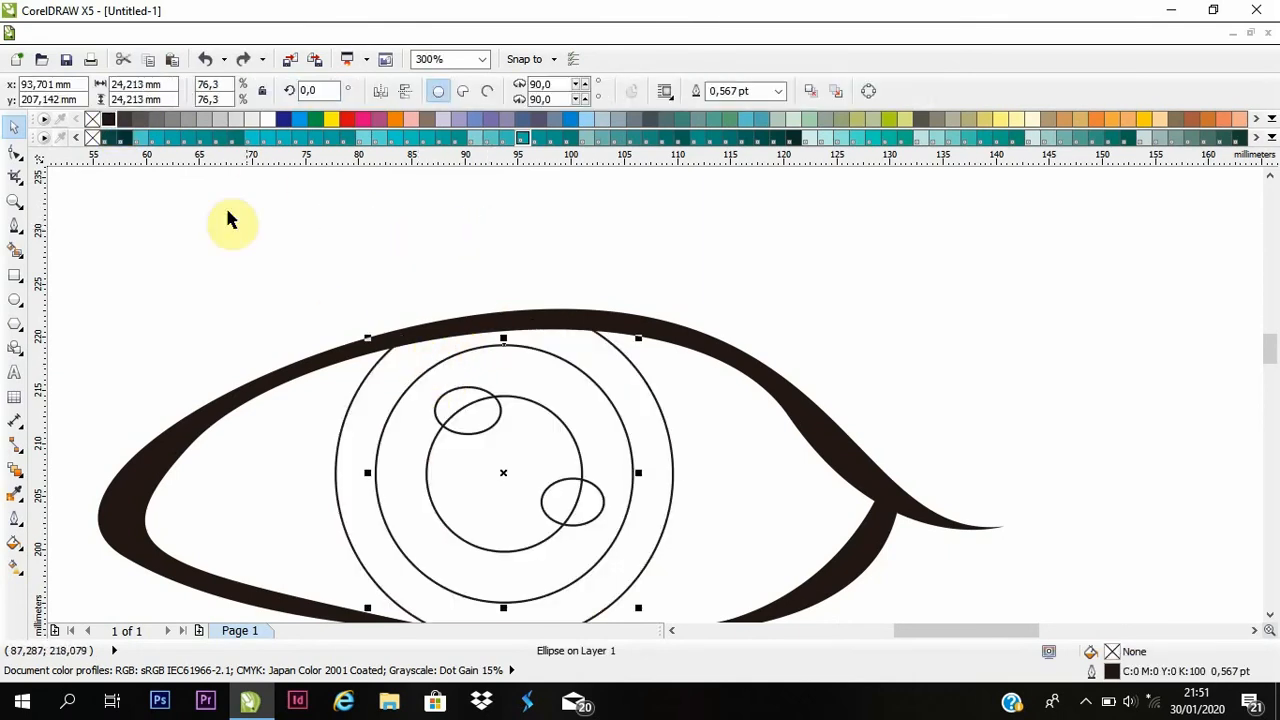
pyautogui.click(316, 120)
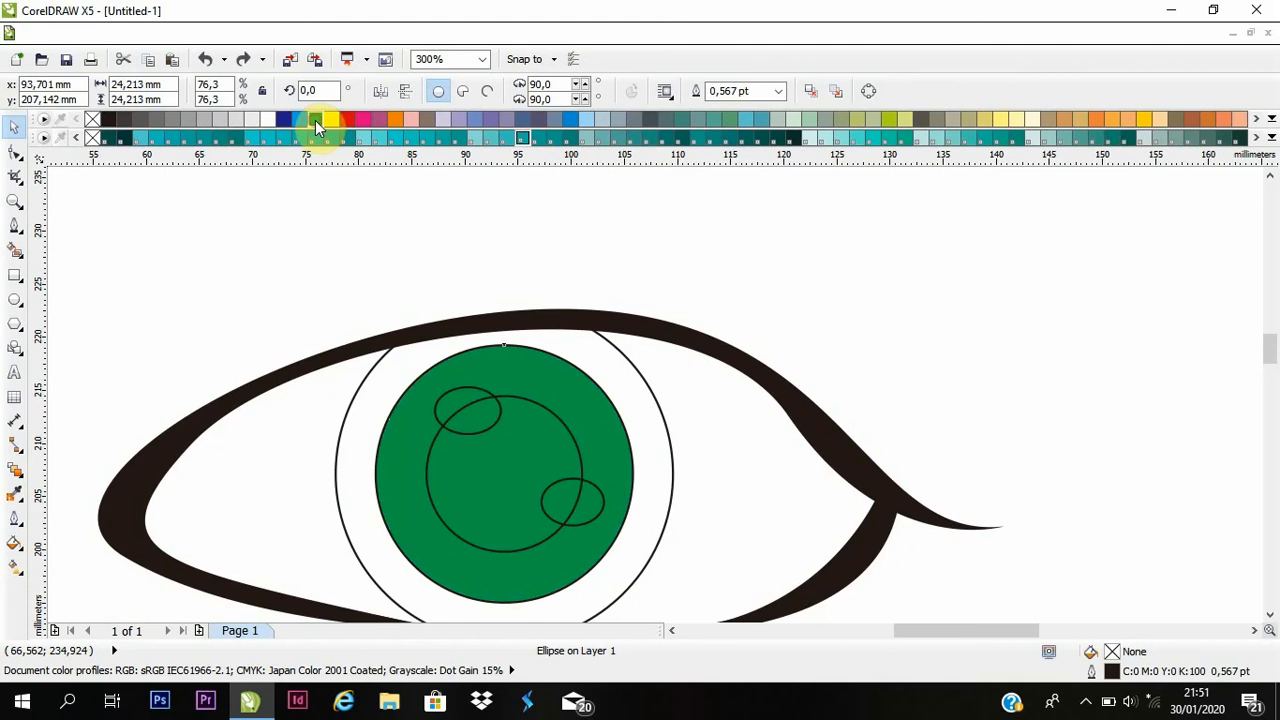
pyautogui.click(500, 263)
pyautogui.click(445, 408)
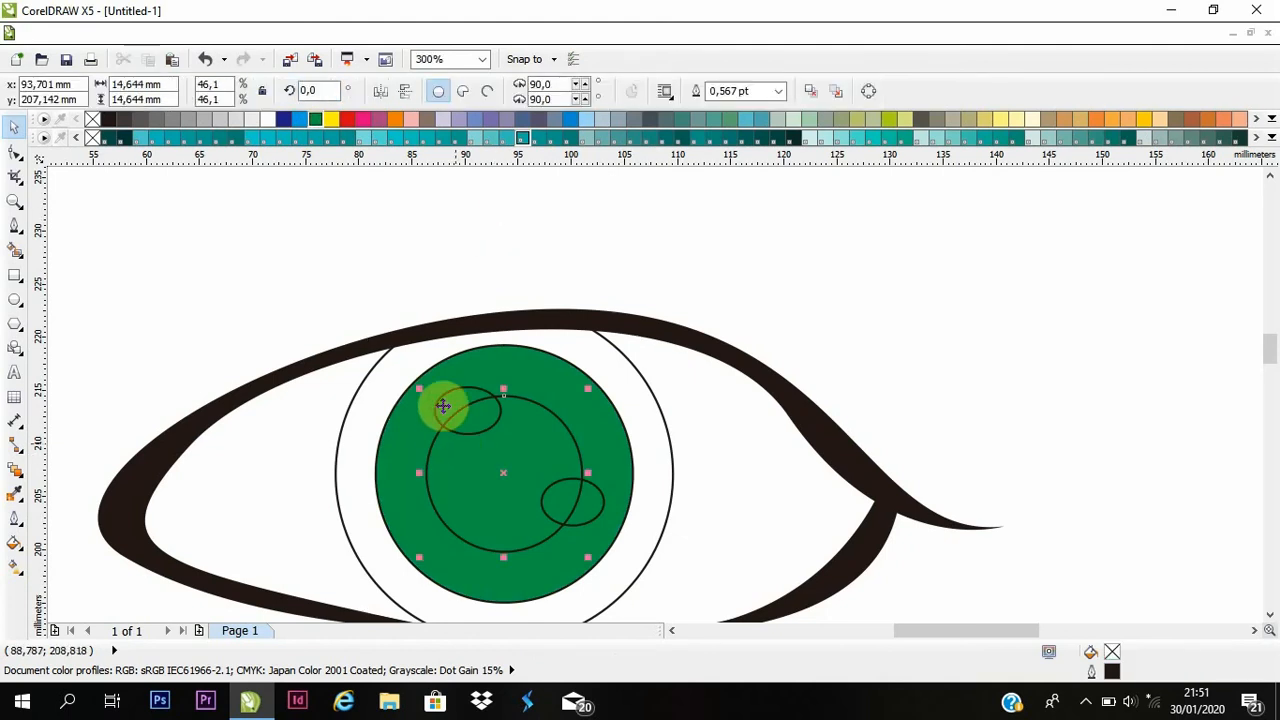
pyautogui.click(263, 118)
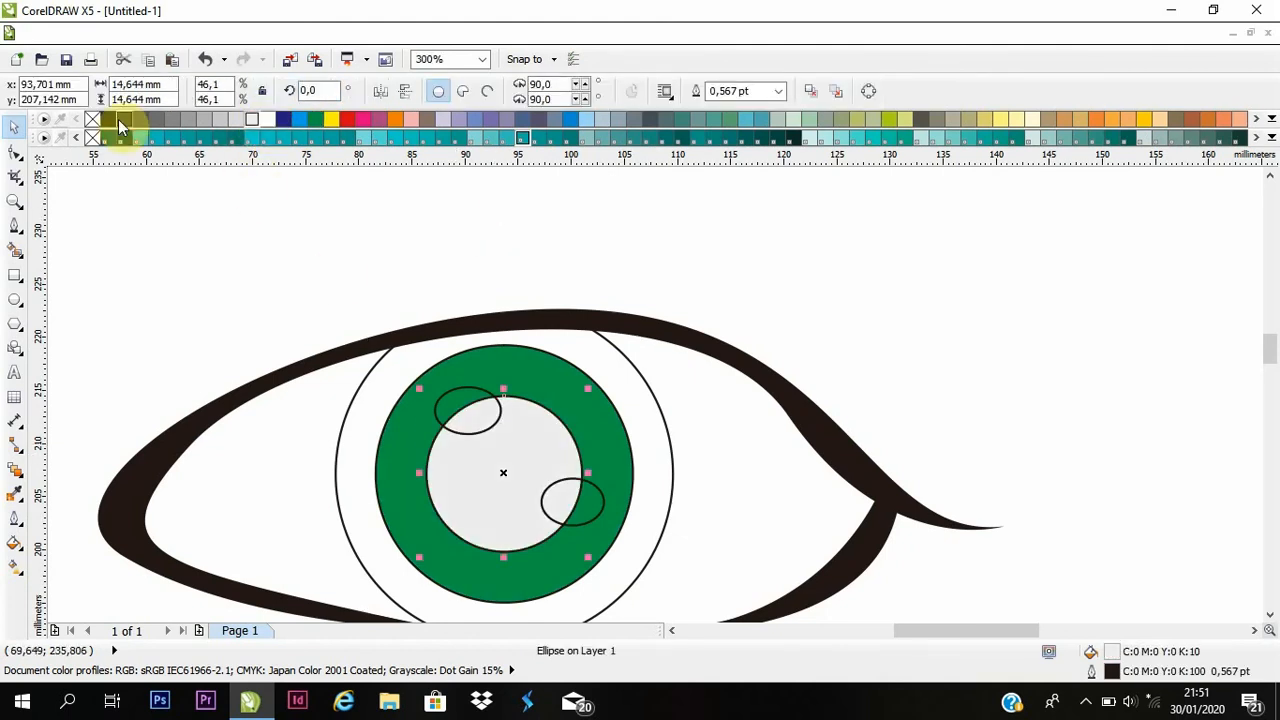
pyautogui.click(110, 122)
pyautogui.click(337, 203)
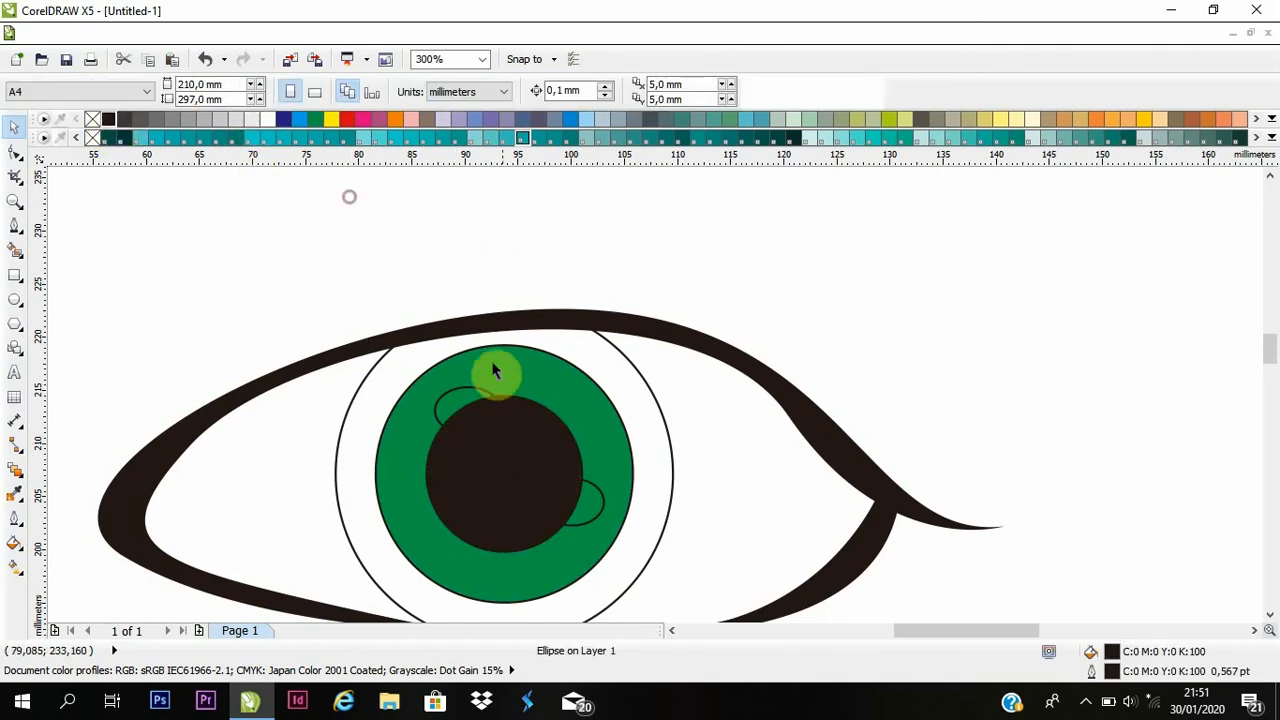
# Fill the two highlight ellipses on the pupil's edge with white.
pyautogui.click(451, 403)
pyautogui.keyDown('shift'); pyautogui.click(588, 502); pyautogui.keyUp('shift')
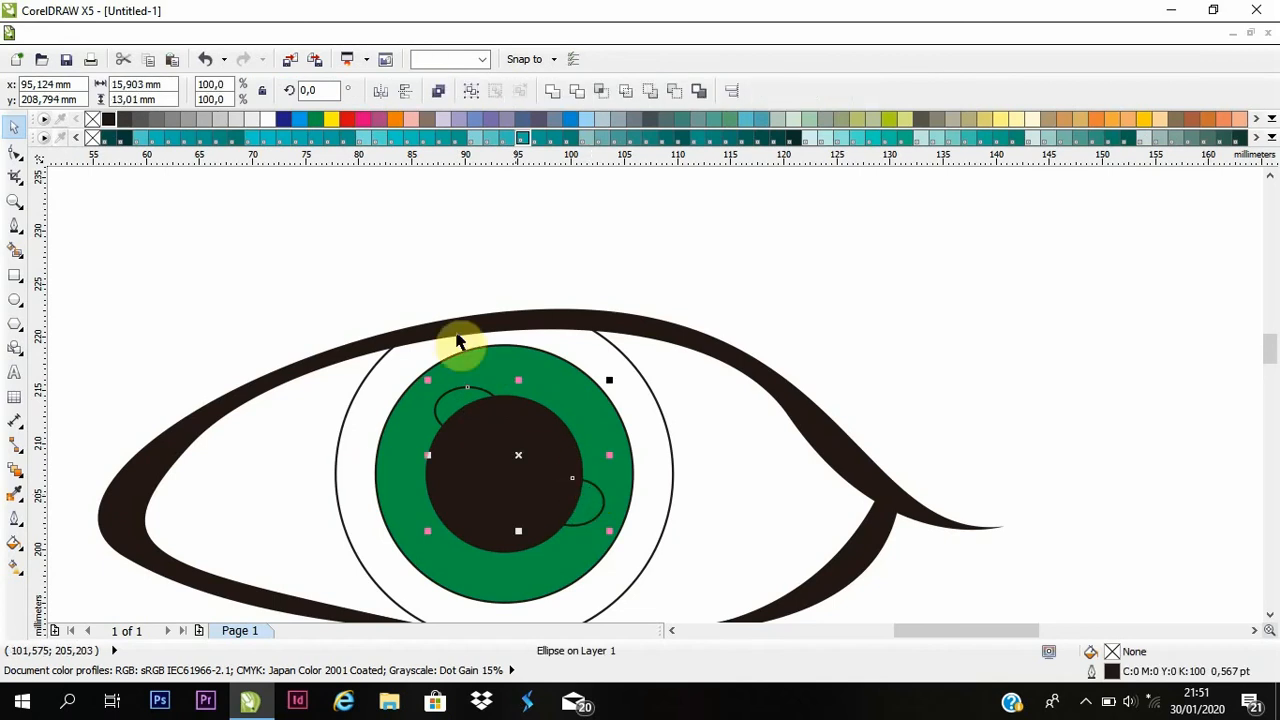
pyautogui.click(265, 122)
pyautogui.click(571, 286)
pyautogui.scroll(-2, 571, 286)
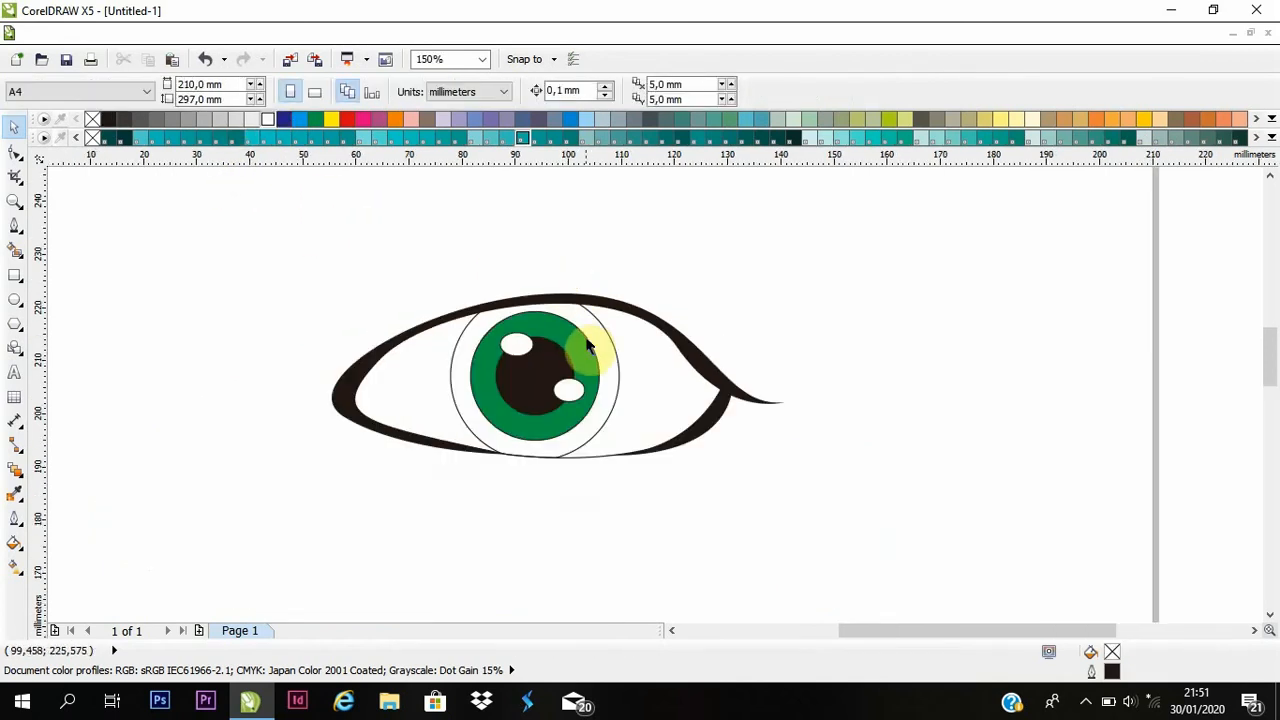
# Fill the clipped iris shape with black and remove the outlines of all five iris, pupil and highlight shapes.
pyautogui.click(596, 338)
pyautogui.click(110, 122)
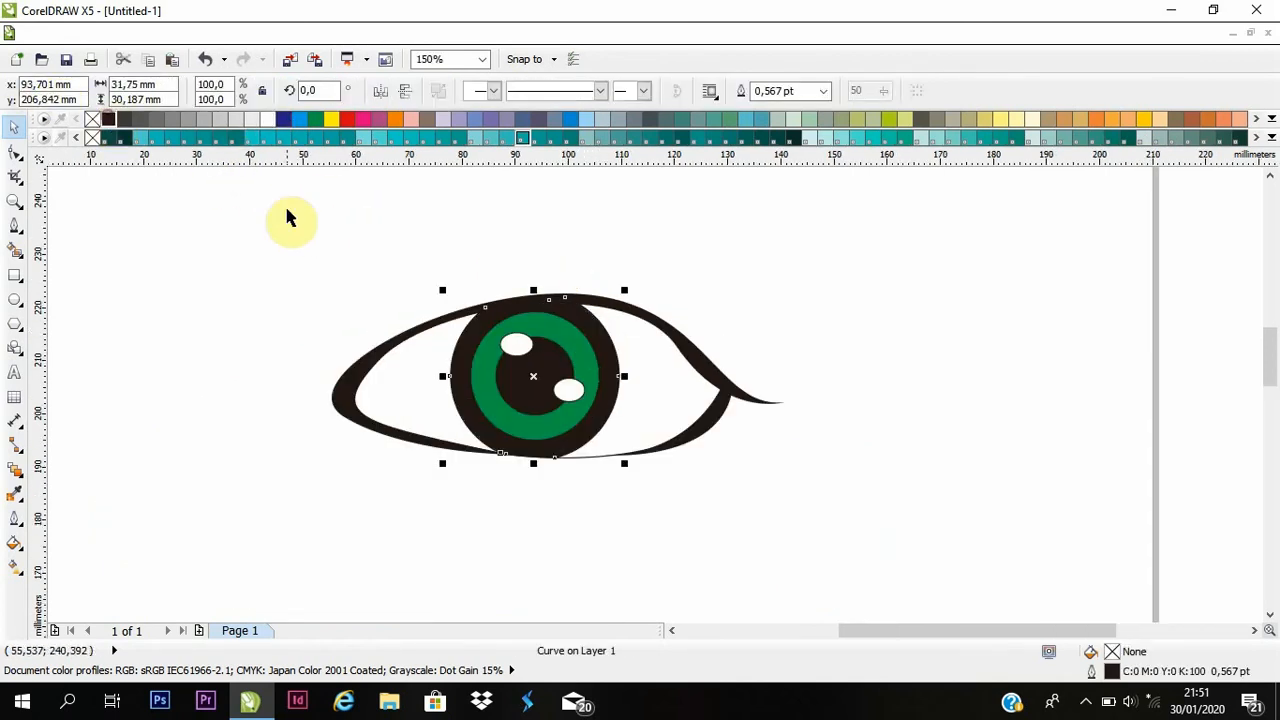
pyautogui.click(286, 210)
pyautogui.moveTo(420, 223); pyautogui.dragTo(643, 465)
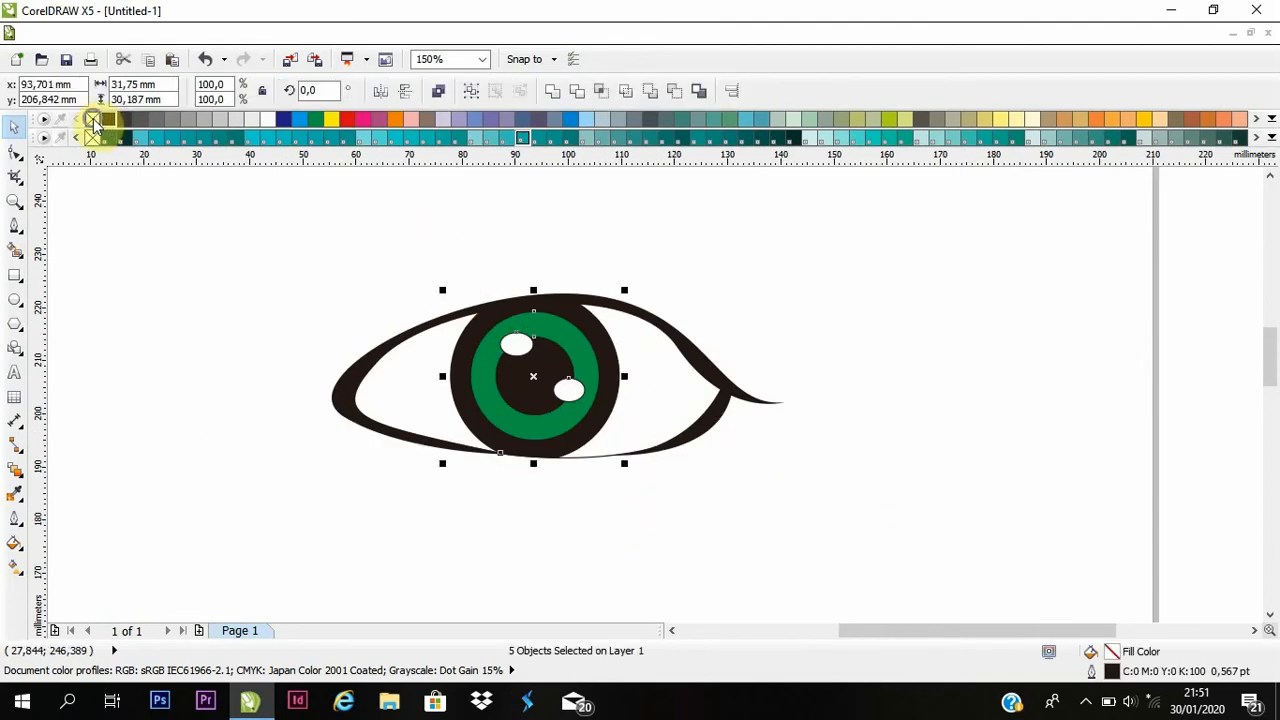
pyautogui.click(371, 249)
# Apply a linear transparency to each white highlight, fading downward, and shift its gradient upward so the highlights turn semi-transparent.
pyautogui.scroll(2, 601, 388)
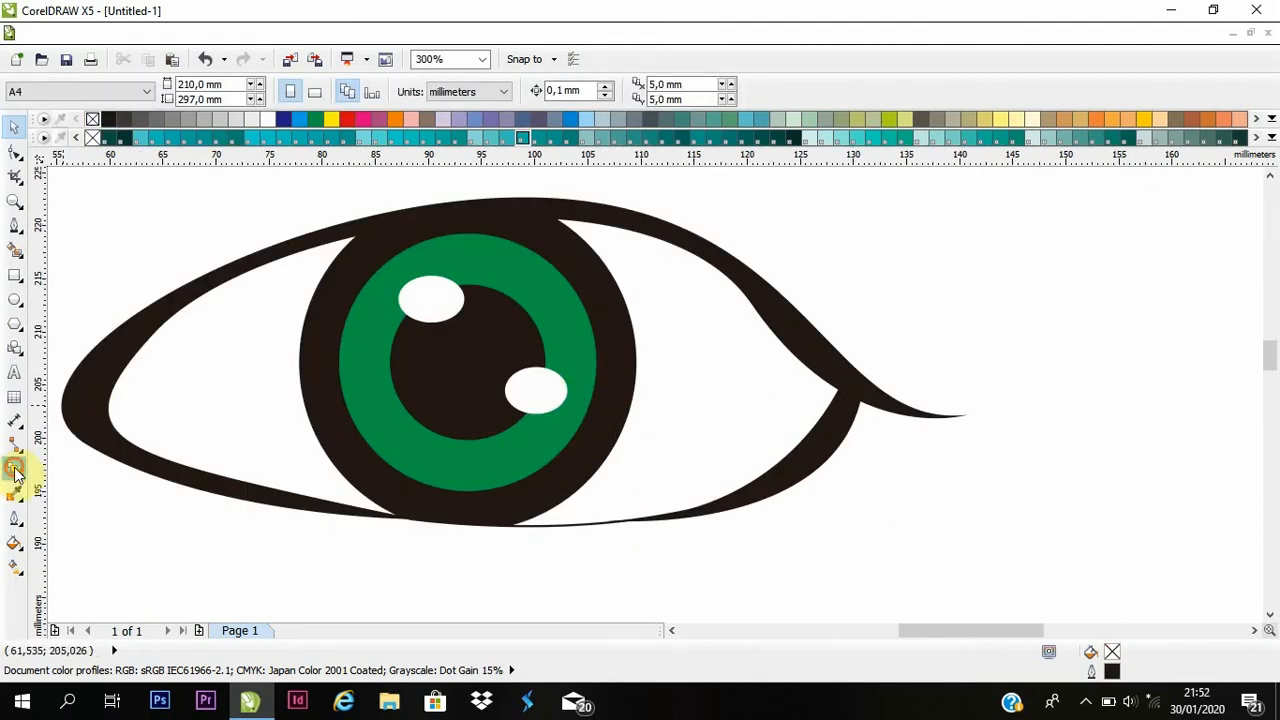
pyautogui.click(14, 474)
pyautogui.click(92, 592)
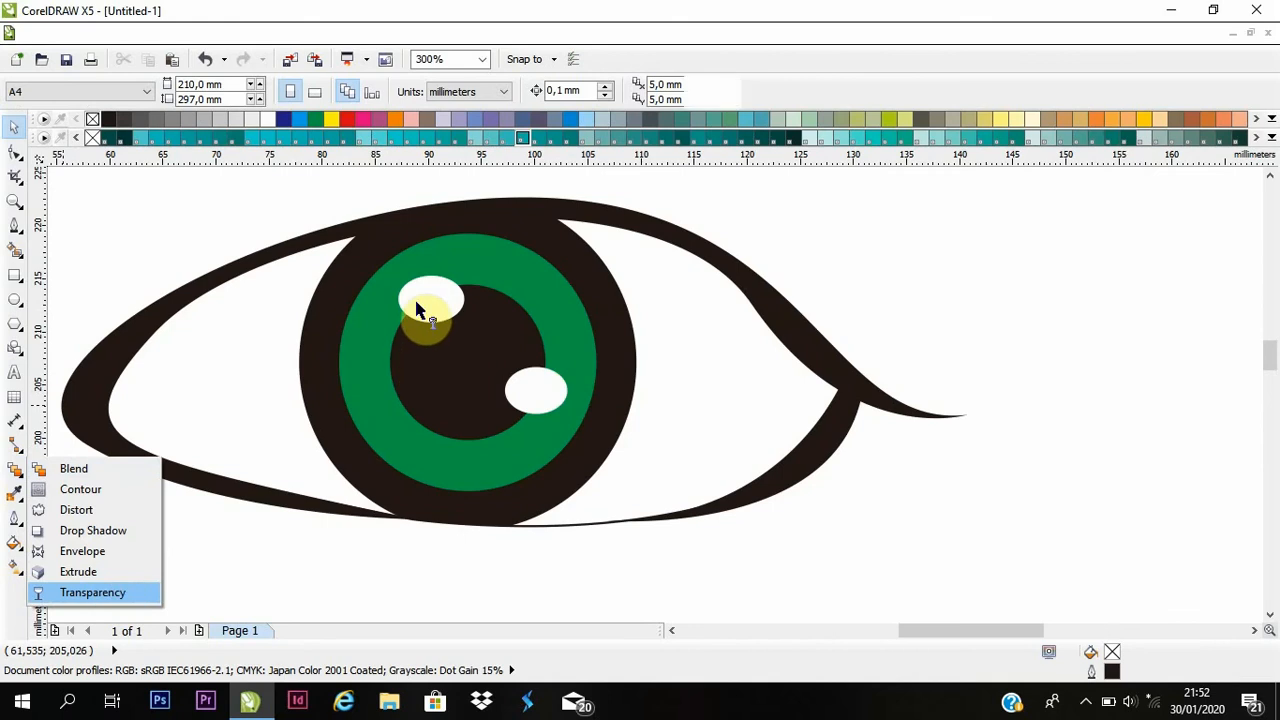
pyautogui.moveTo(429, 285); pyautogui.dragTo(441, 447)
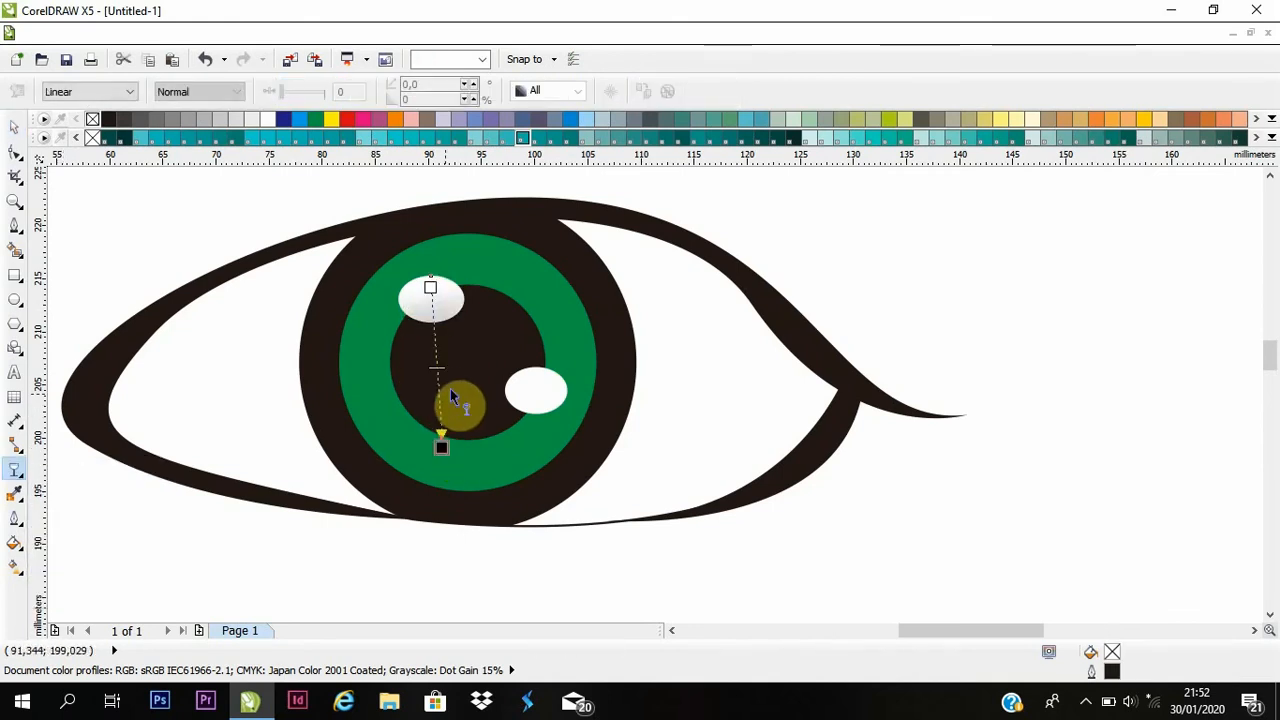
pyautogui.moveTo(437, 386); pyautogui.dragTo(409, 290)
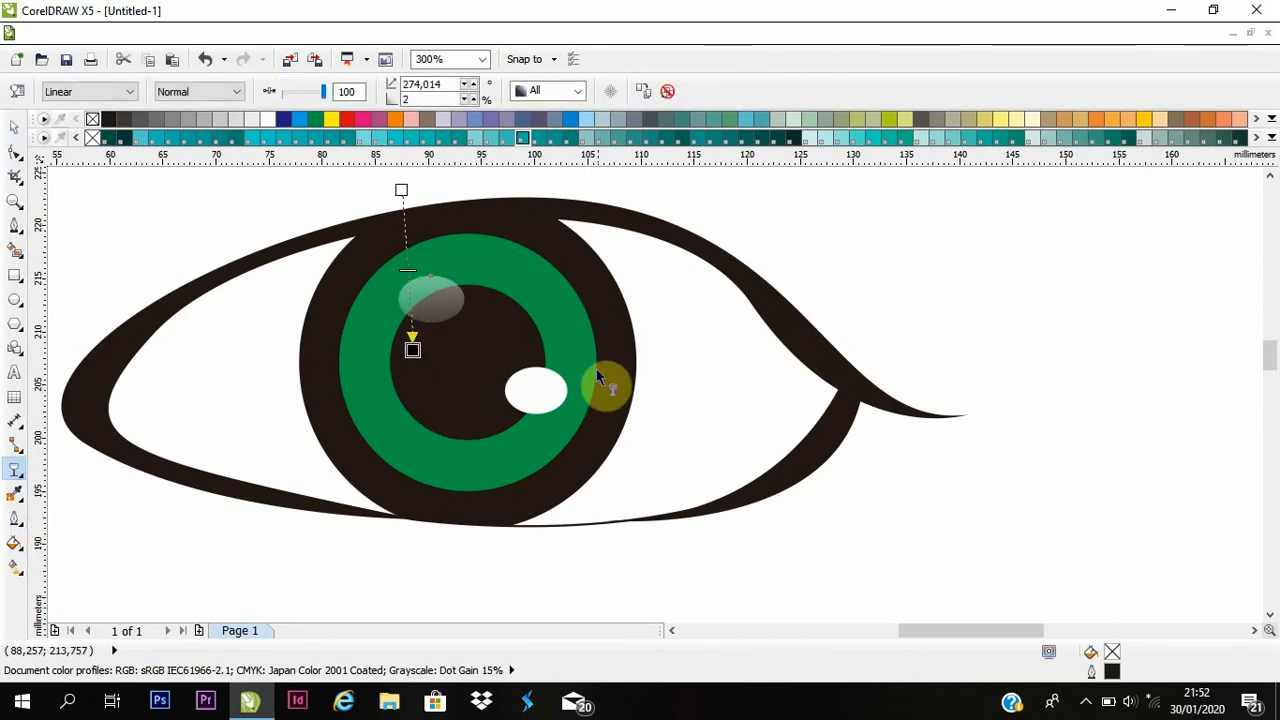
pyautogui.moveTo(536, 385); pyautogui.dragTo(530, 515)
pyautogui.moveTo(527, 455); pyautogui.dragTo(502, 177)
# Apply a linear transparency to the green circle, placed so the green fades into black towards the upper eyelid.
pyautogui.click(508, 277)
pyautogui.scroll(-2, 508, 277)
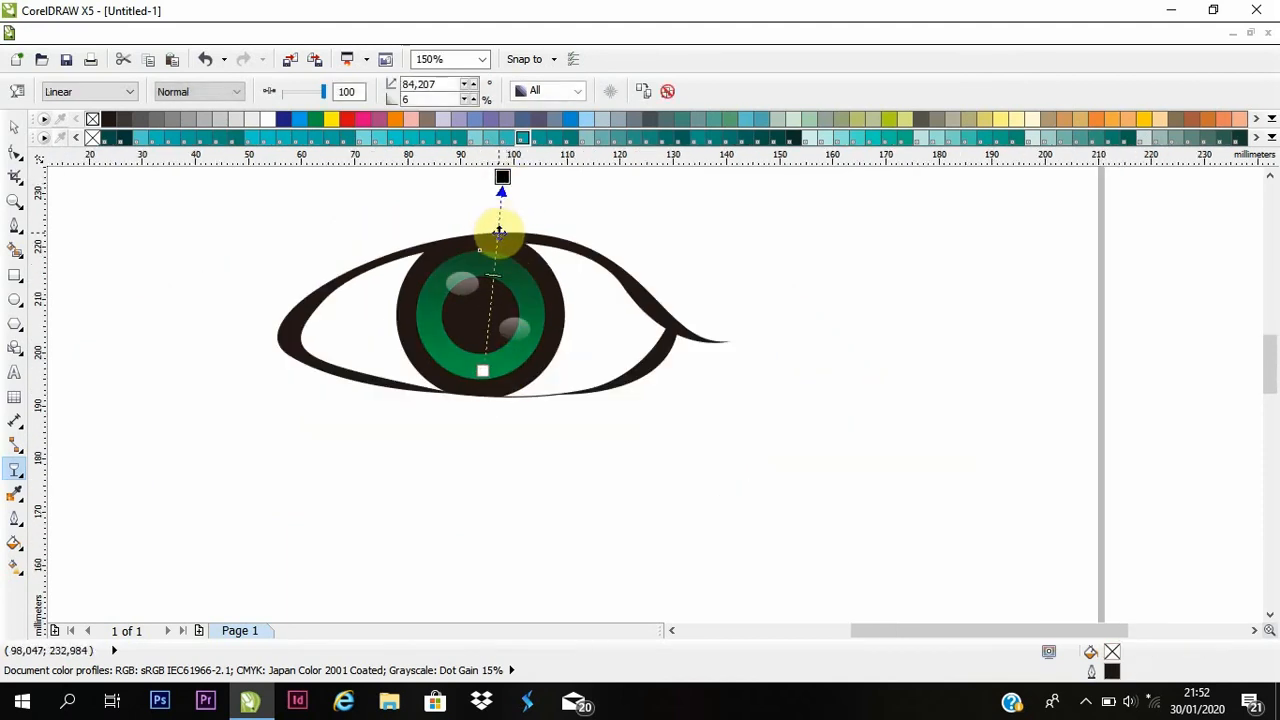
pyautogui.moveTo(499, 232); pyautogui.dragTo(504, 300)
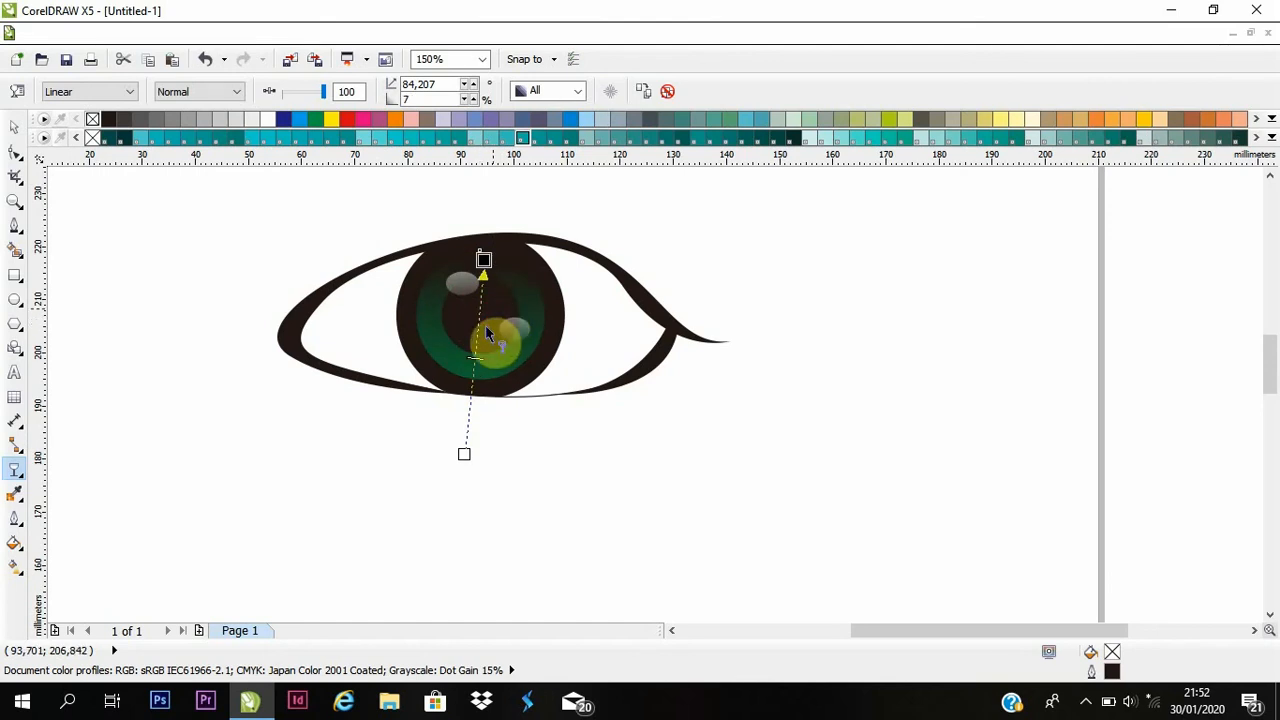
pyautogui.click(670, 234)
pyautogui.scroll(-1, 561, 370)
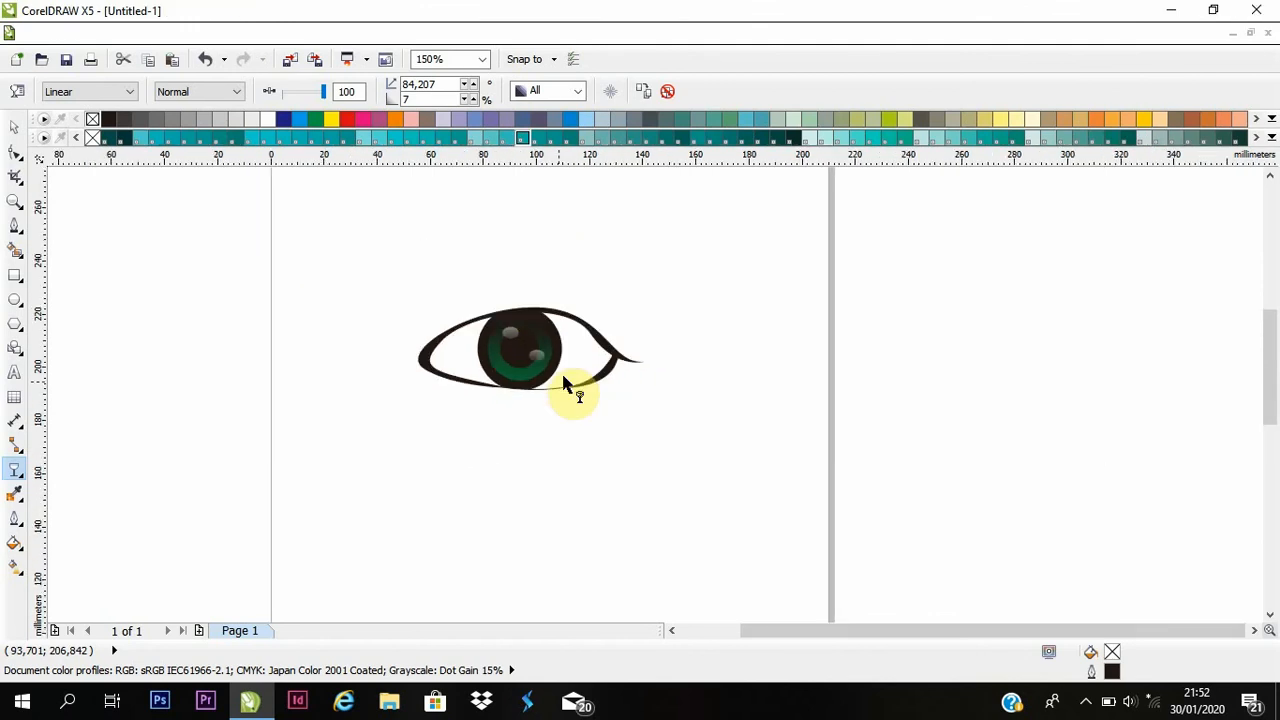
pyautogui.scroll(2, 557, 334)
pyautogui.scroll(-1, 557, 334)
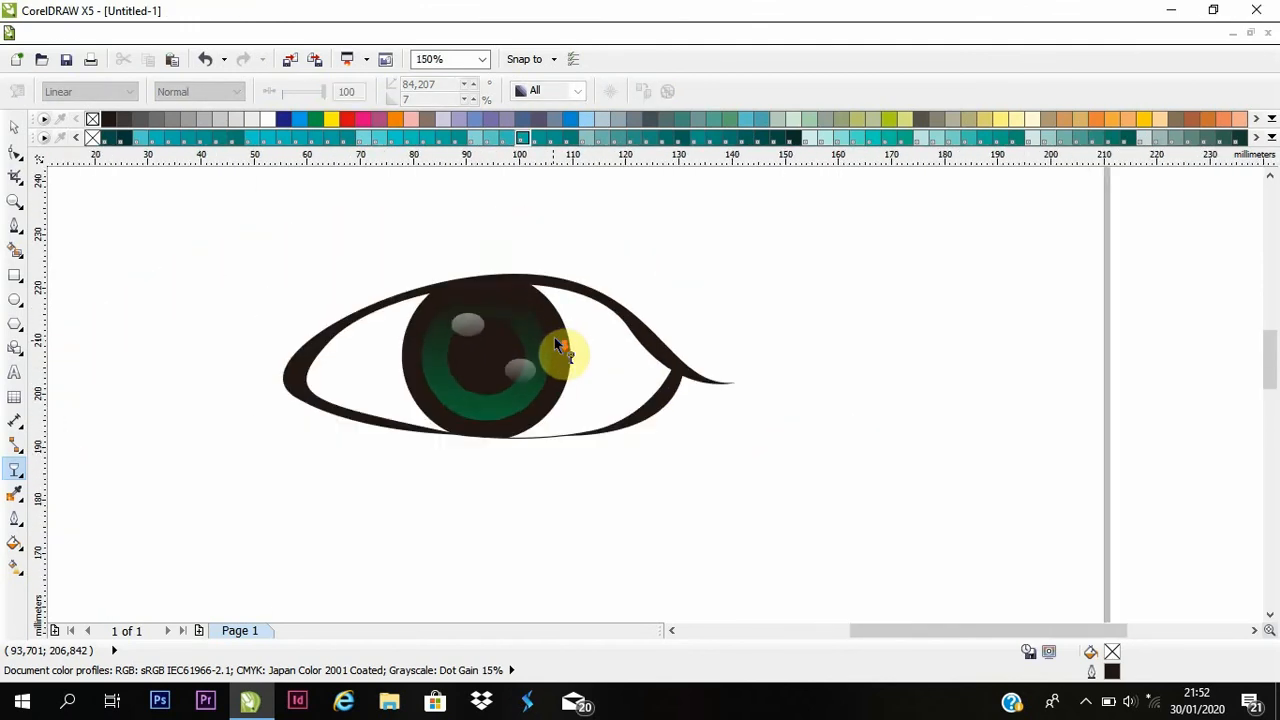
pyautogui.scroll(1, 495, 370)
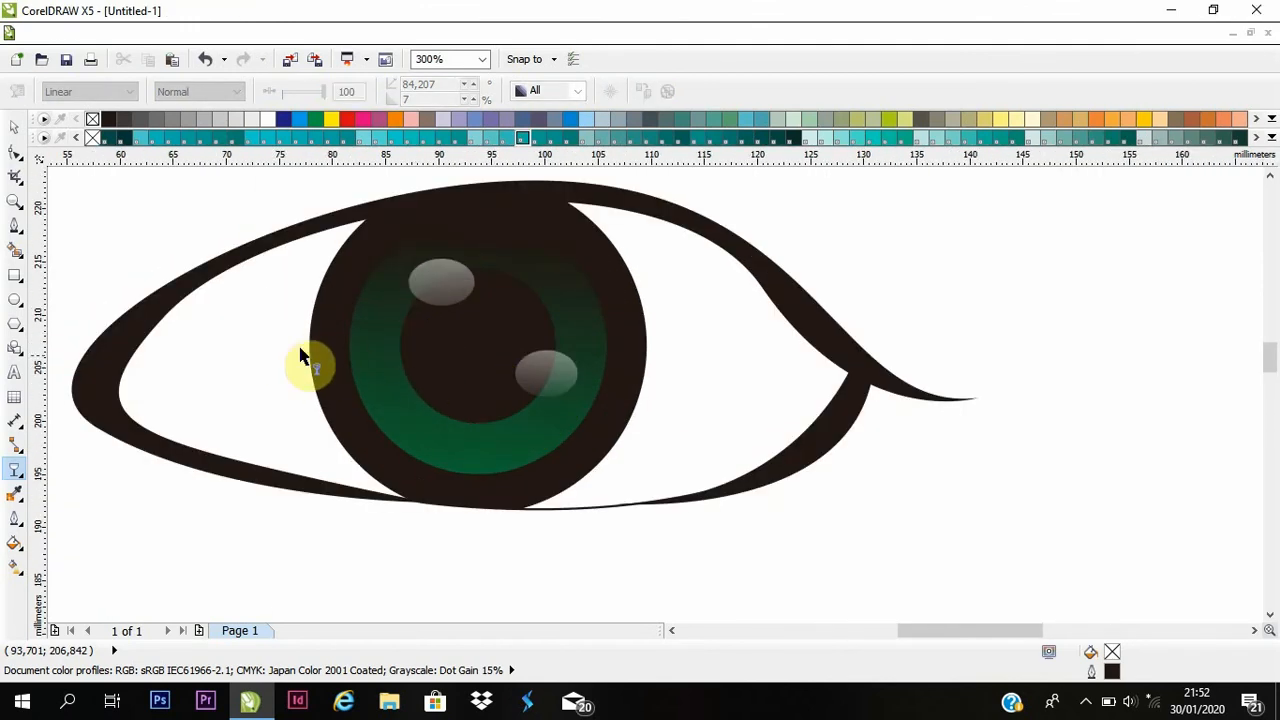
# Draw a closed Pen shape about 47 mm wide and 59 mm high around the eye's left corner, its curved inner edge crossing the eye white.
pyautogui.click(14, 226)
pyautogui.scroll(-1, 265, 380)
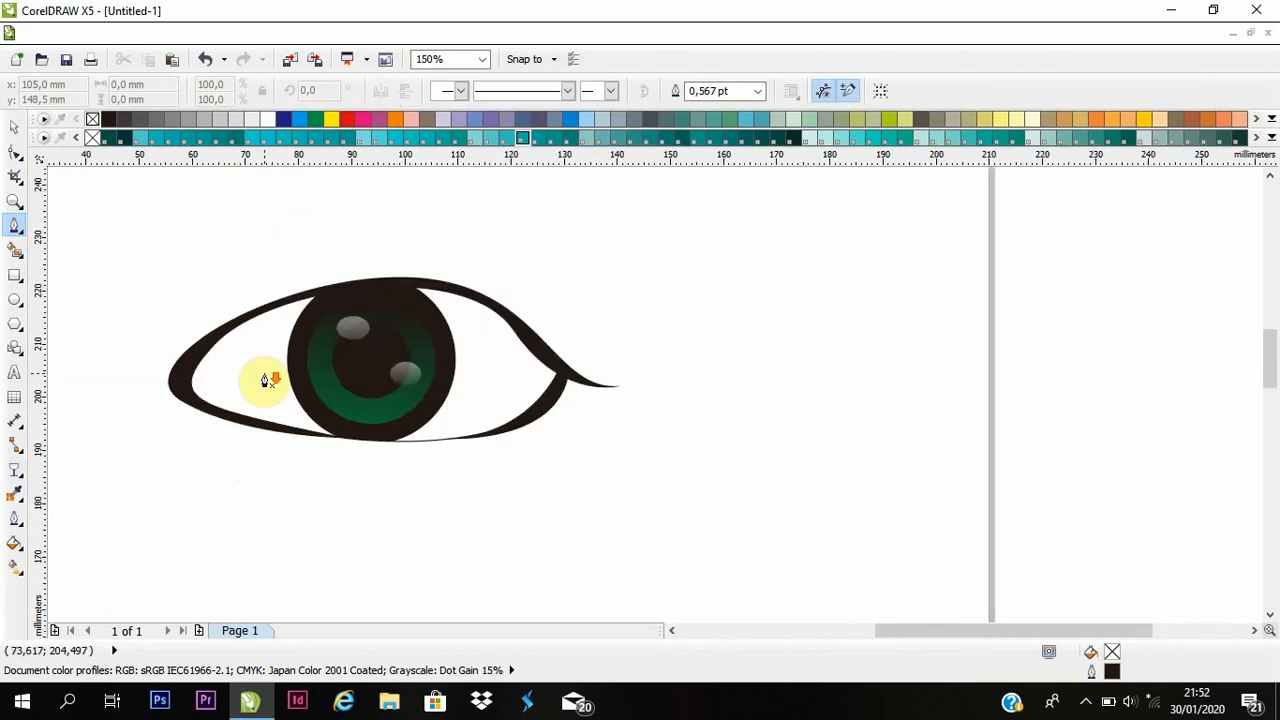
pyautogui.scroll(-1, 264, 378)
pyautogui.scroll(2, 215, 370)
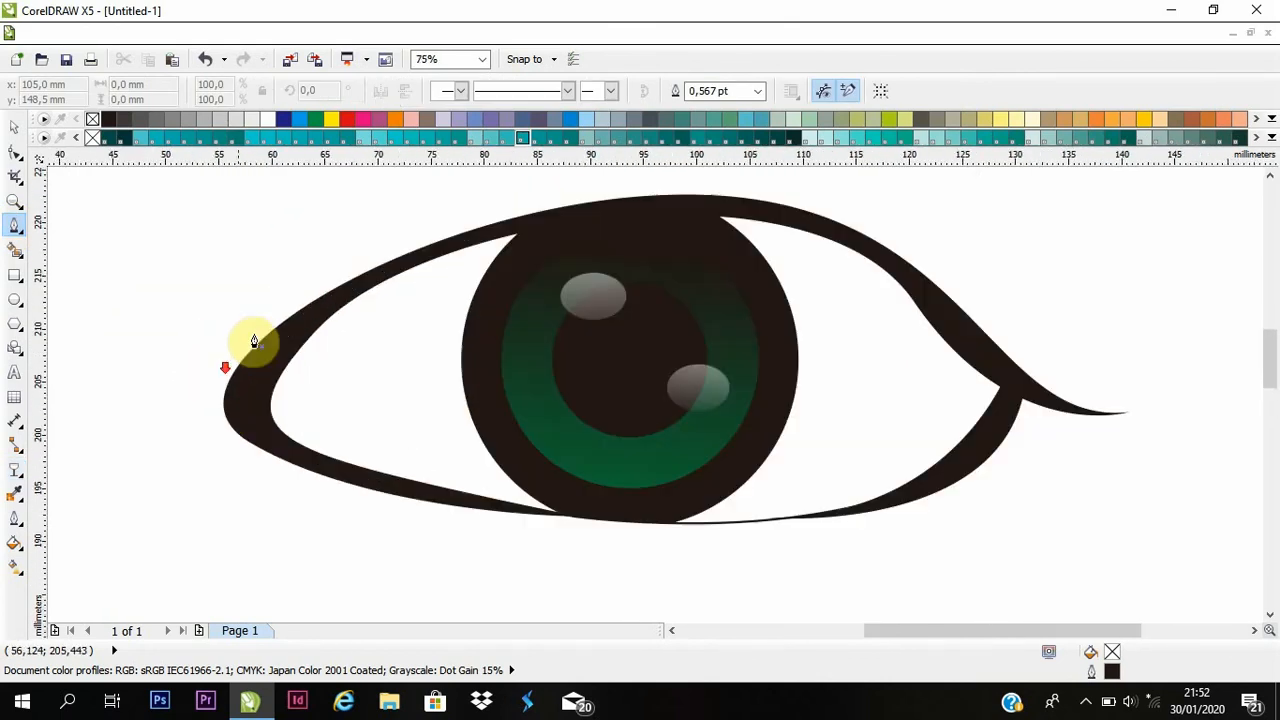
pyautogui.scroll(-1, 215, 370)
pyautogui.click(359, 233)
pyautogui.scroll(-1, 340, 358)
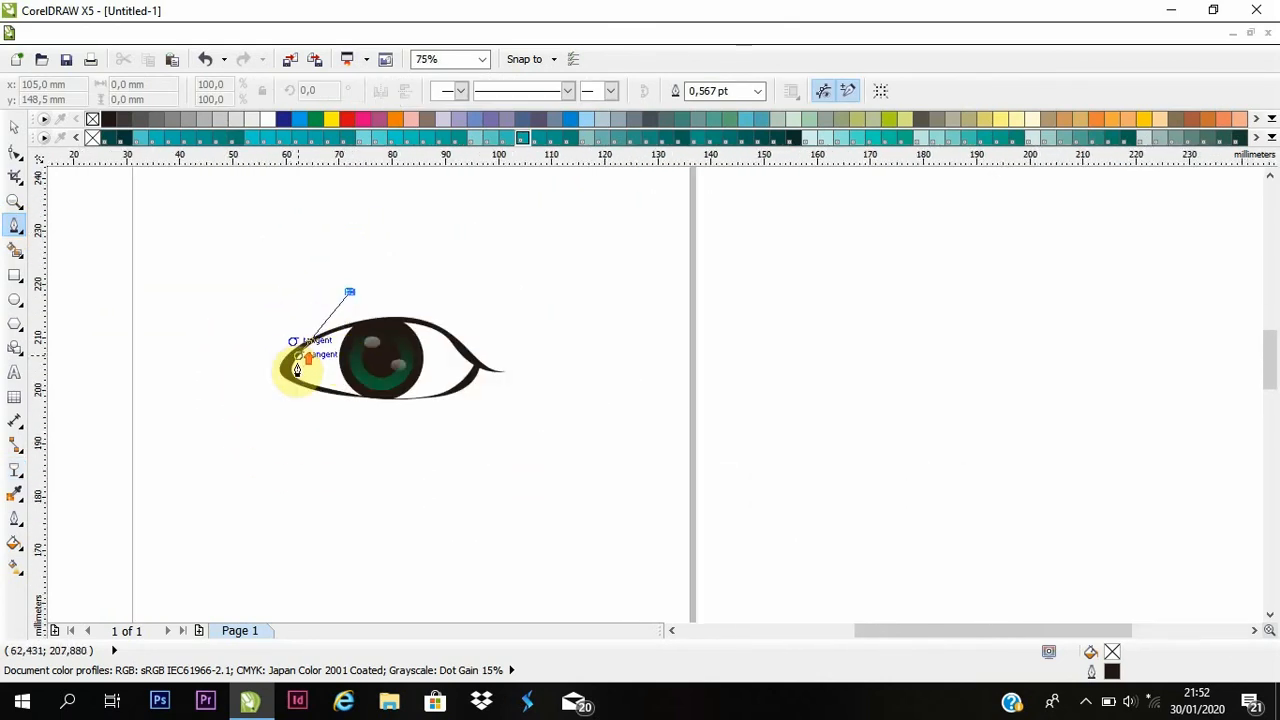
pyautogui.scroll(1, 296, 360)
pyautogui.moveTo(383, 484); pyautogui.dragTo(581, 607)
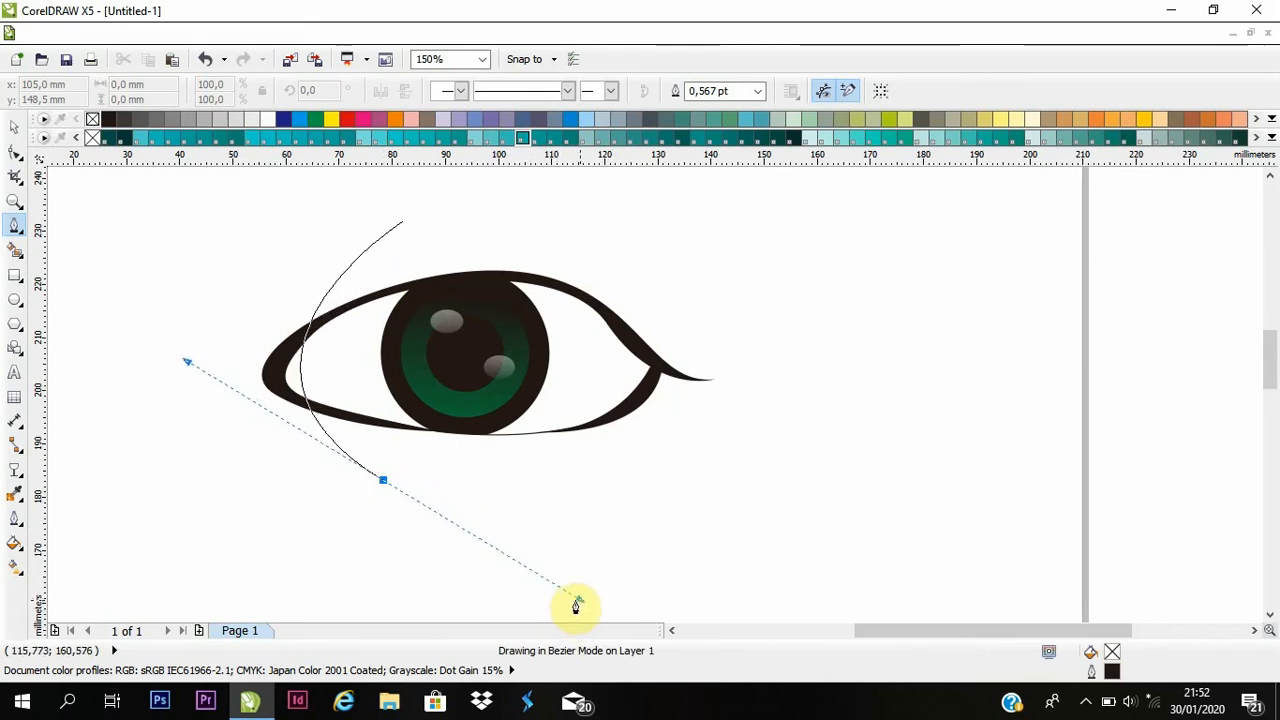
pyautogui.click(277, 487)
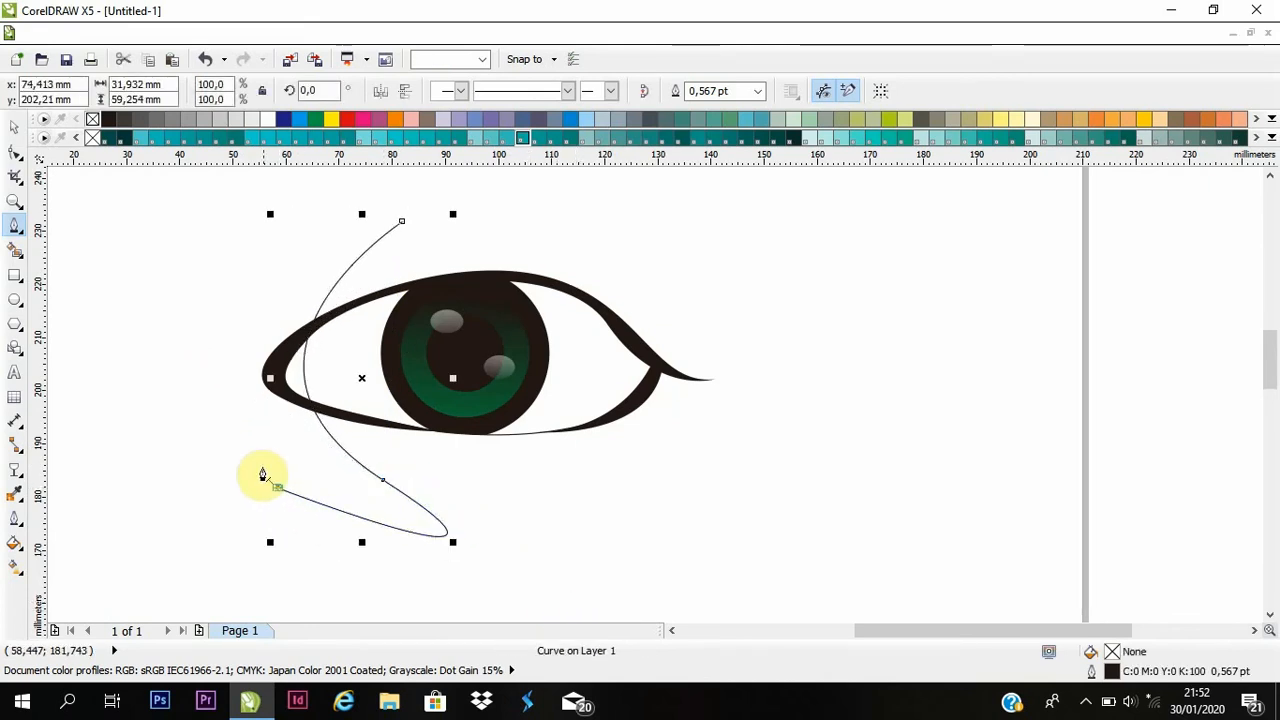
pyautogui.click(197, 317)
pyautogui.click(235, 247)
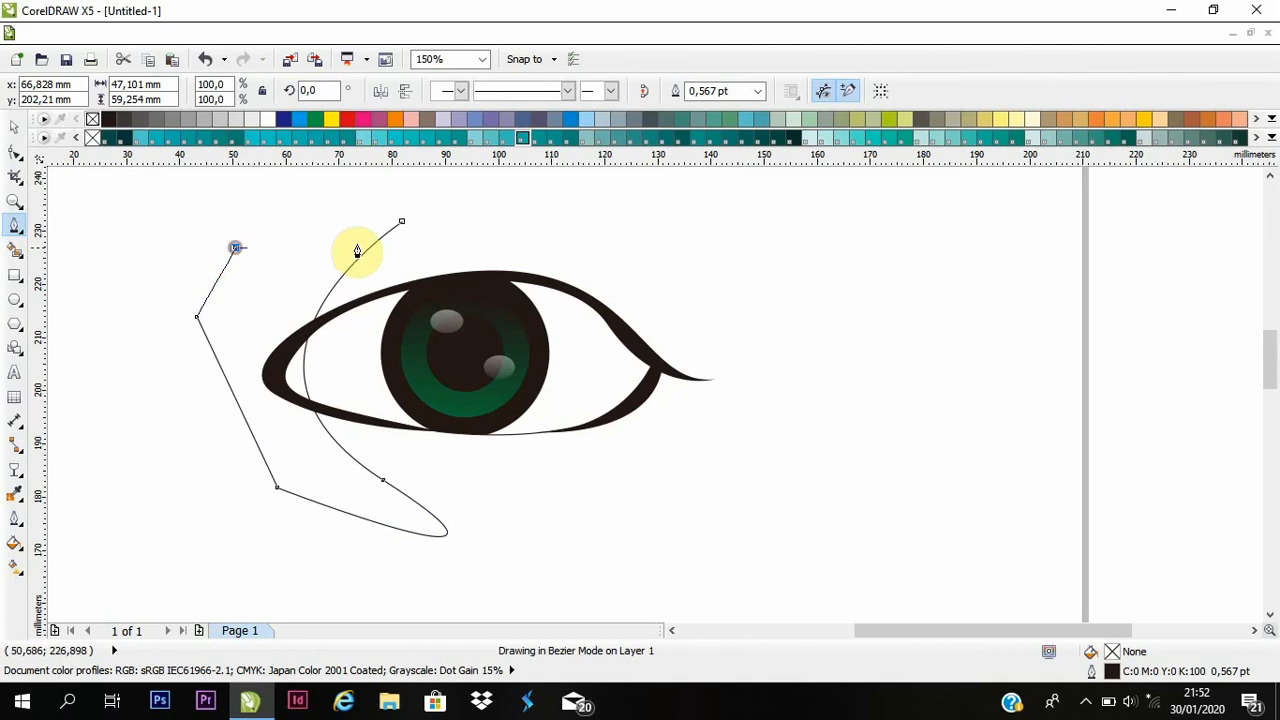
pyautogui.click(405, 217)
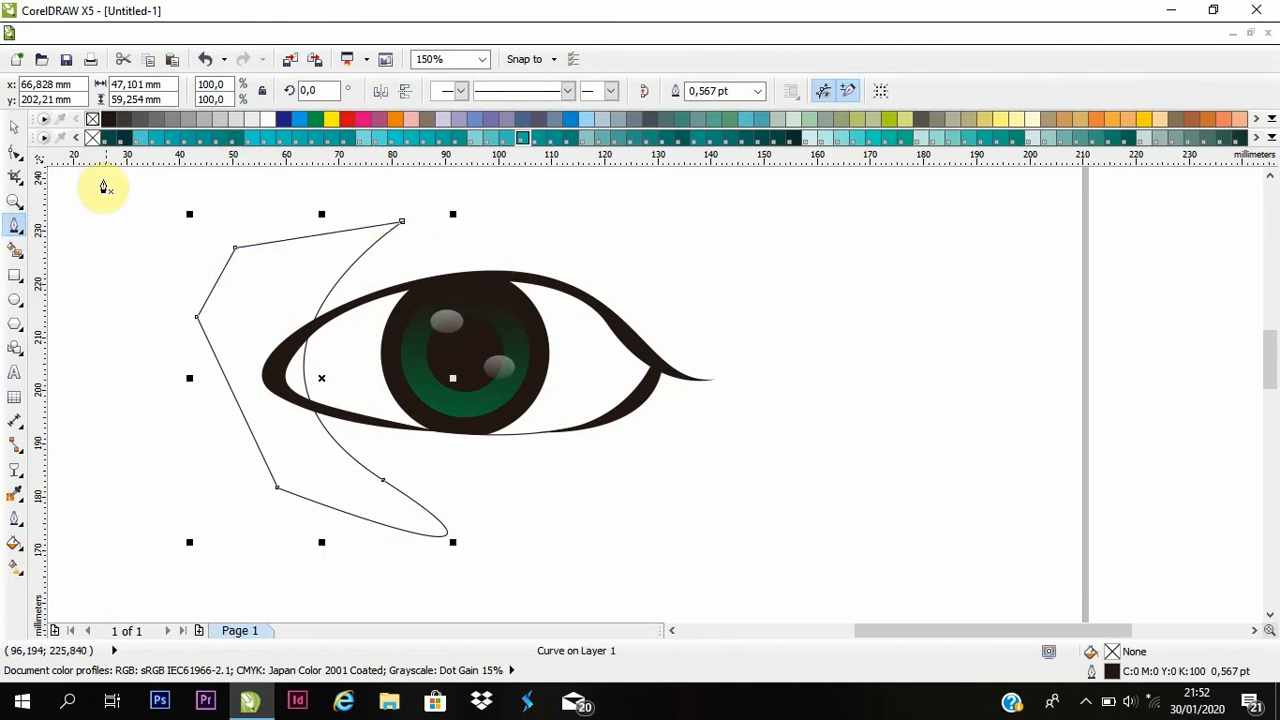
# Intersect the Pen shape with the eye's closed inner shape to form the left corner piece, and delete the original Pen shape.
pyautogui.click(14, 129)
pyautogui.keyDown('shift'); pyautogui.click(351, 335); pyautogui.keyUp('shift')
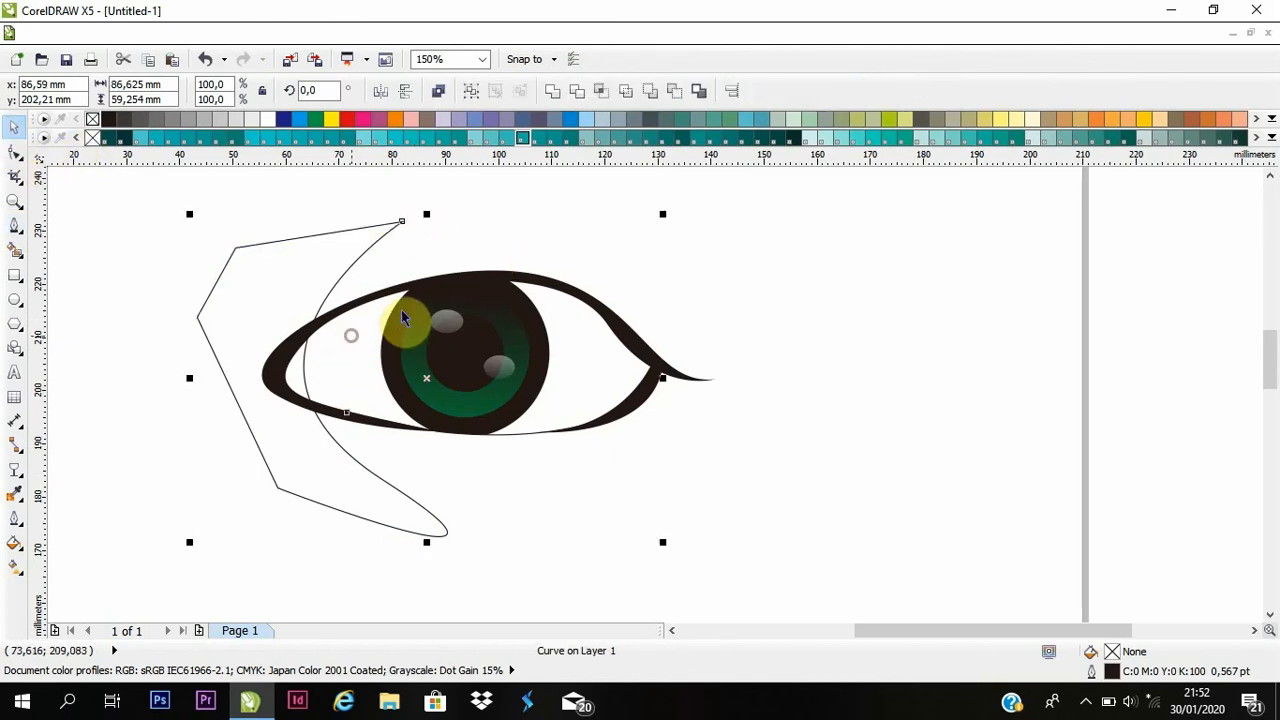
pyautogui.click(601, 92)
pyautogui.click(567, 193)
pyautogui.click(298, 267)
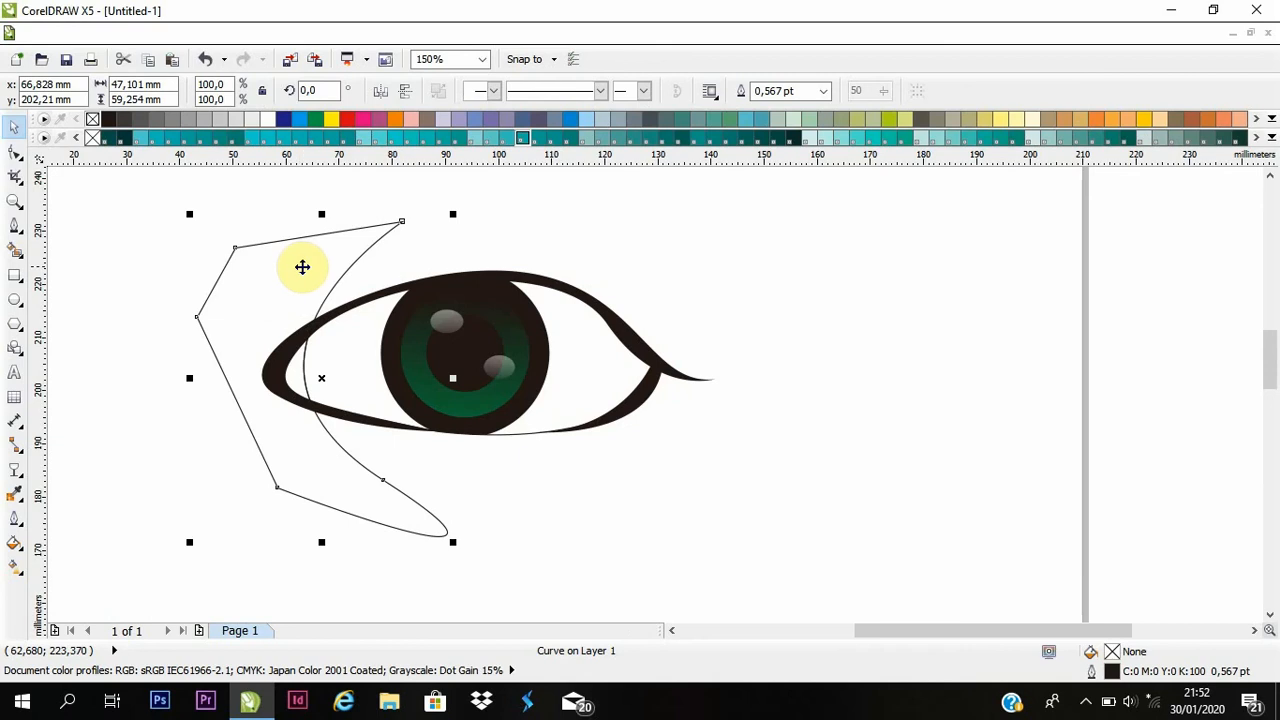
pyautogui.press('Delete')
pyautogui.scroll(2, 316, 345)
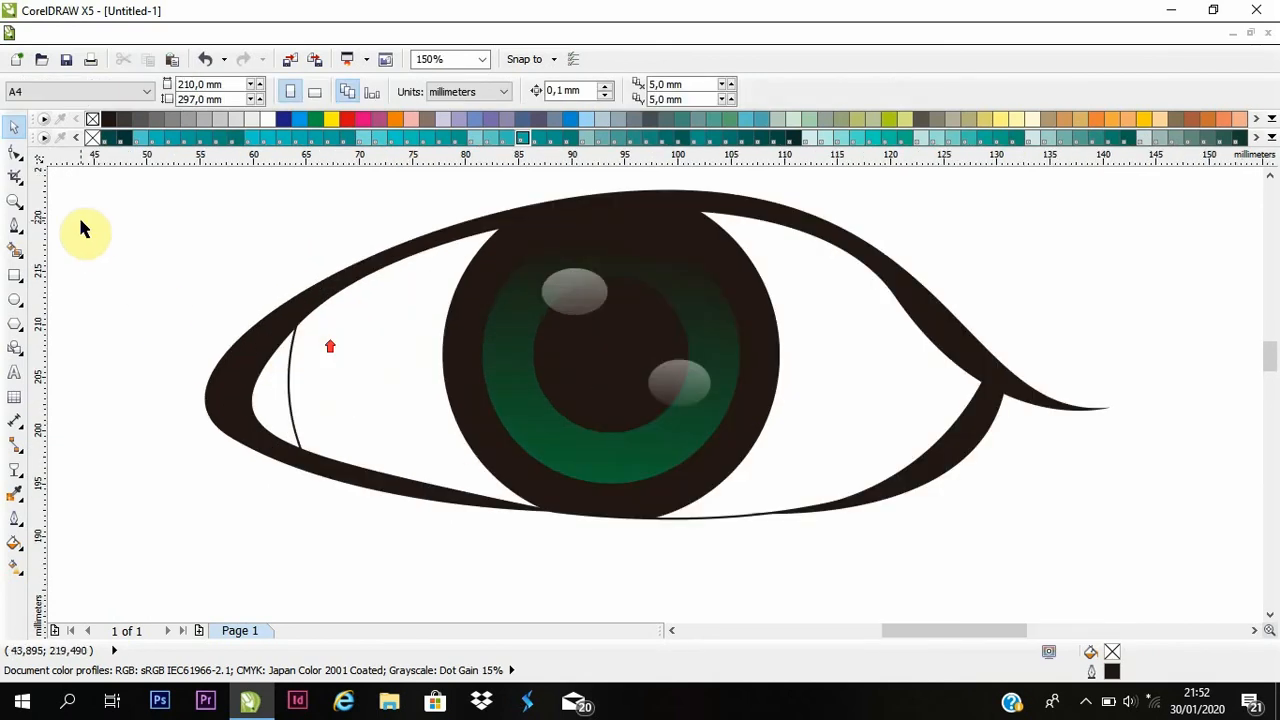
# Undo the corner intersection and the Pen shape's outer segments, and close the remaining curve into a thin crescent about 19 mm wide and 49 mm high.
pyautogui.click(10, 229)
pyautogui.hotkey('ctrl', 'z')
pyautogui.hotkey('ctrl', 'z')
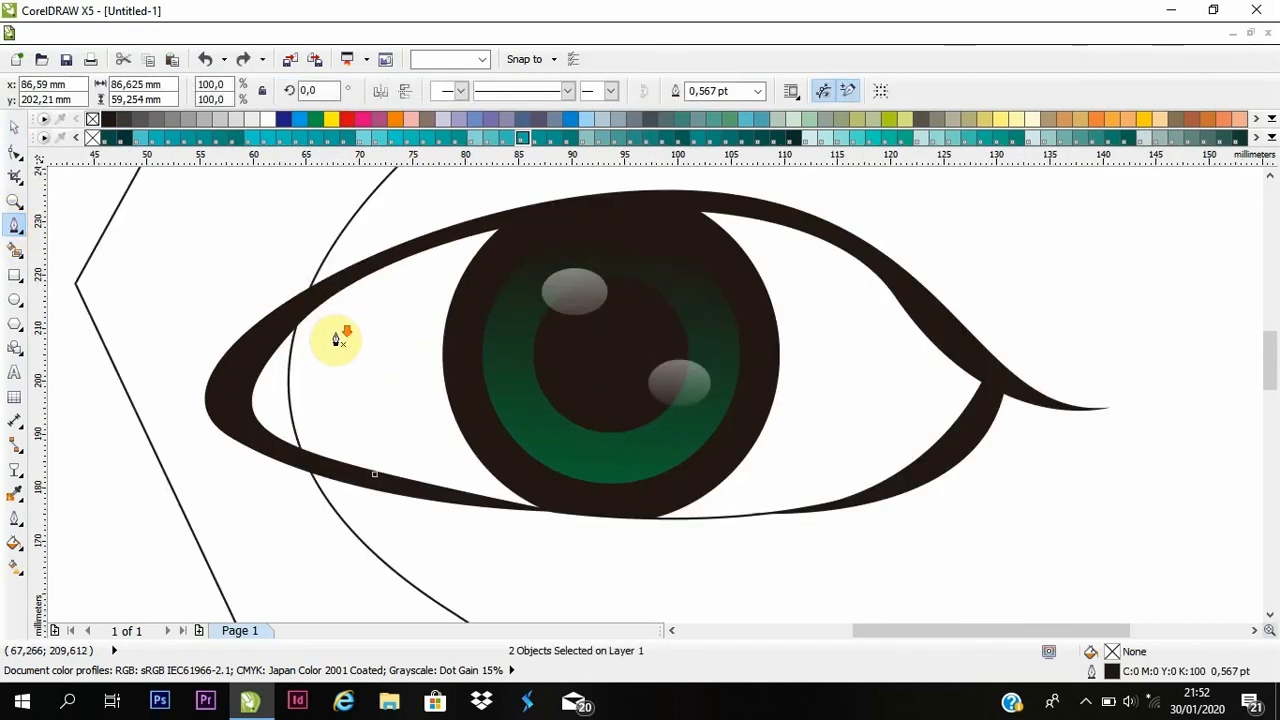
pyautogui.scroll(-1, 337, 337)
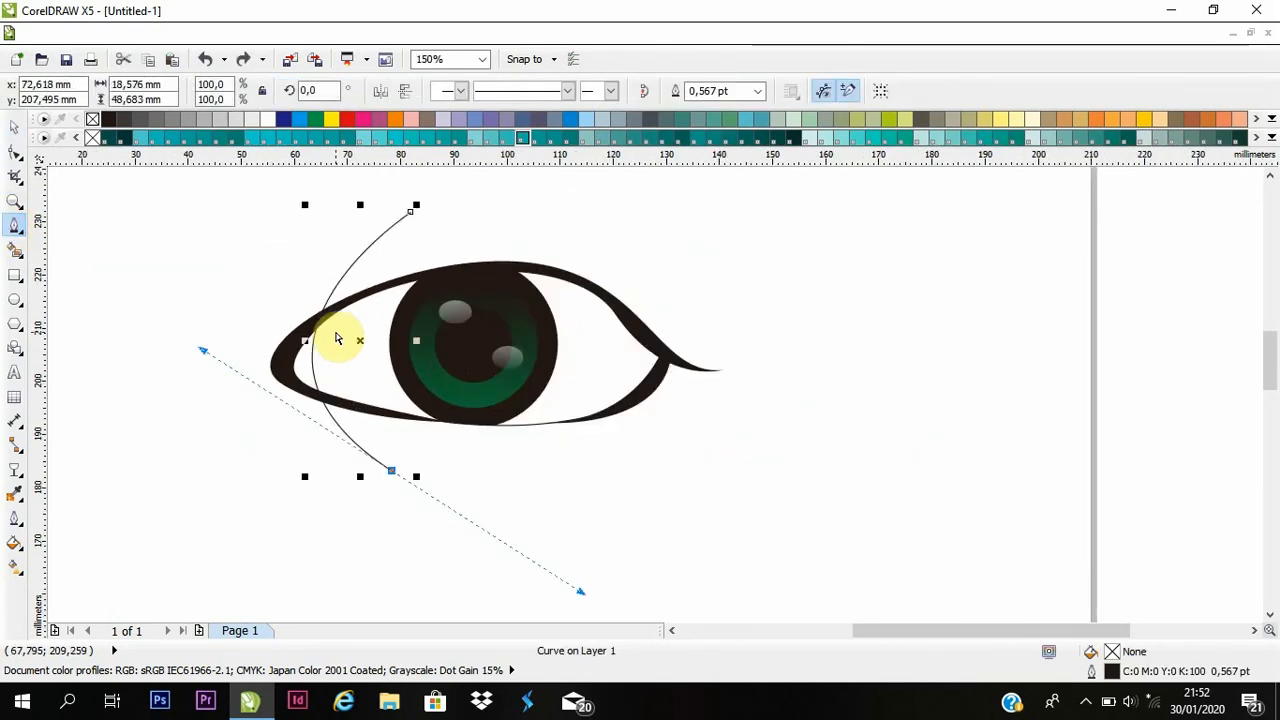
pyautogui.click(390, 468)
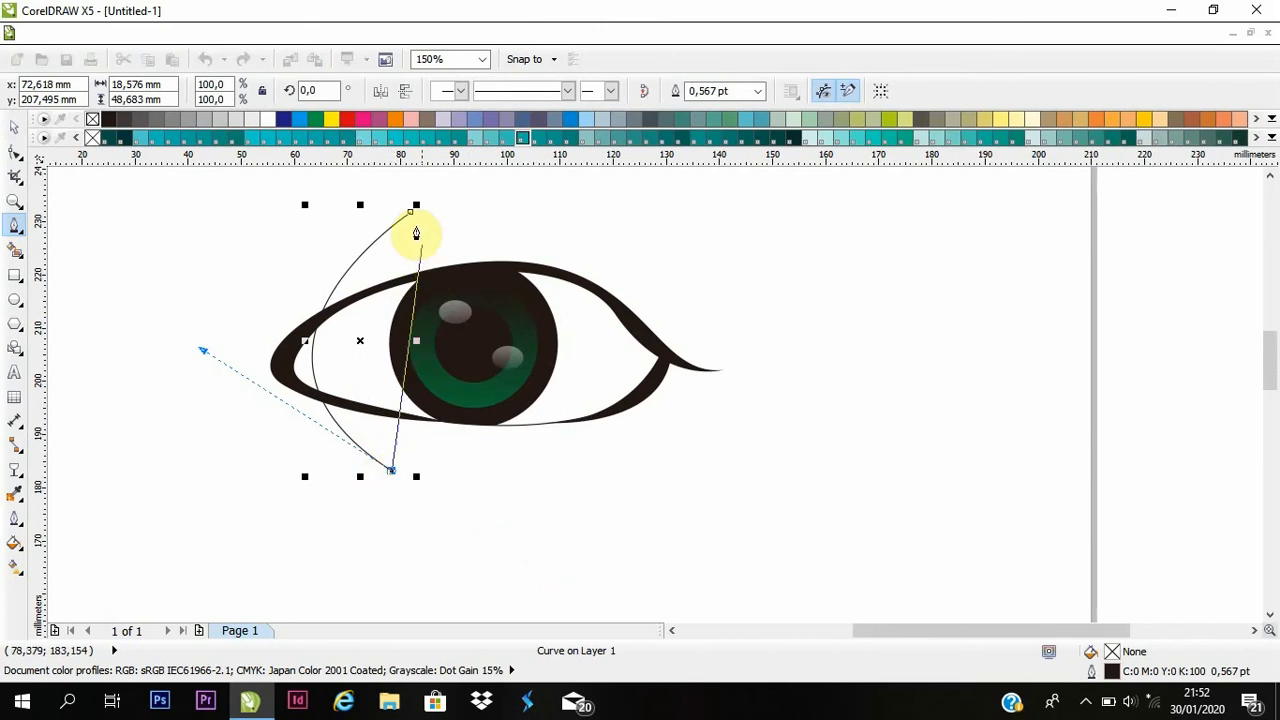
pyautogui.moveTo(410, 211); pyautogui.dragTo(210, 372)
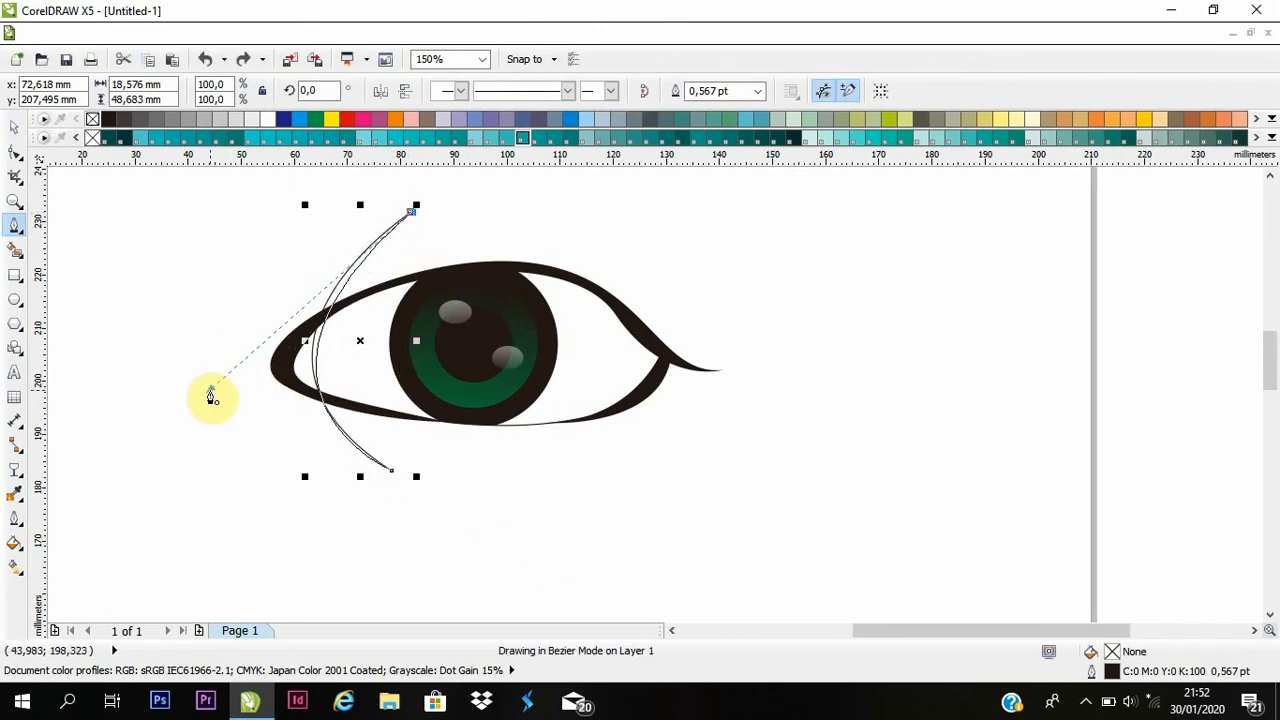
pyautogui.moveTo(211, 394); pyautogui.dragTo(211, 394)
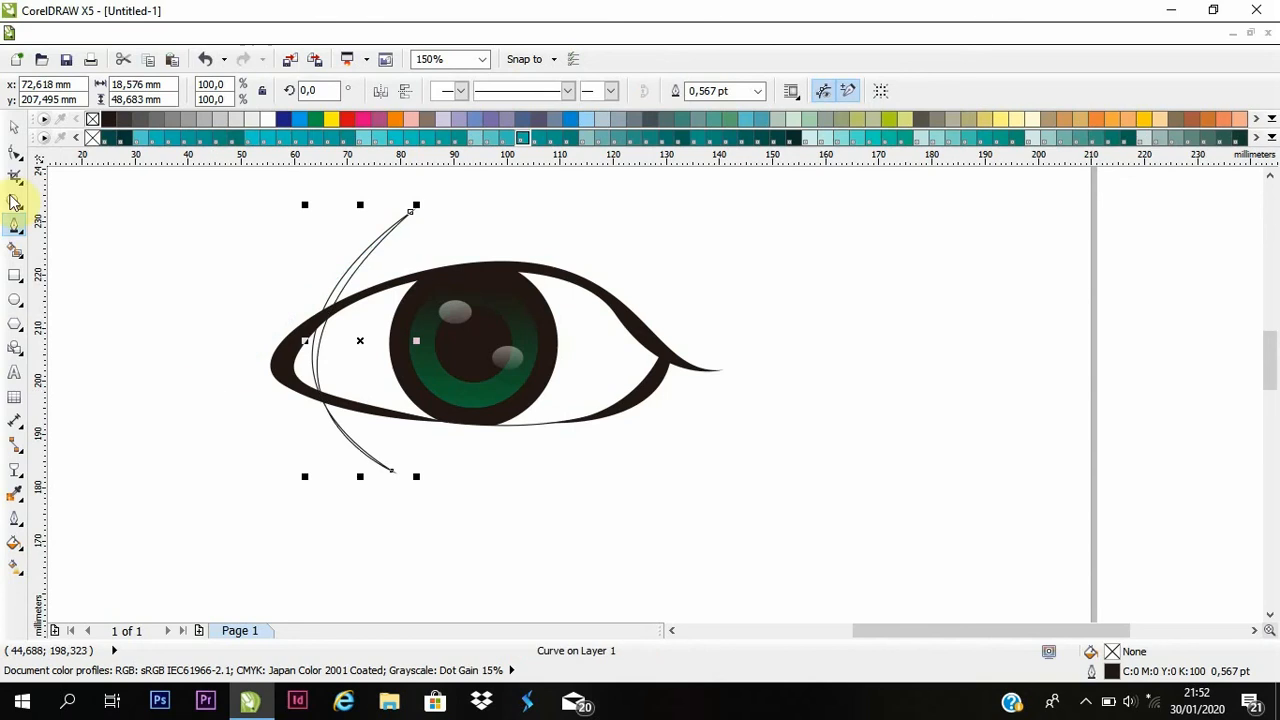
# Intersect the thin crescent with the eye's closed inner shape and delete the original crescent.
pyautogui.click(12, 127)
pyautogui.click(320, 323)
pyautogui.keyDown('shift'); pyautogui.click(363, 374); pyautogui.keyUp('shift')
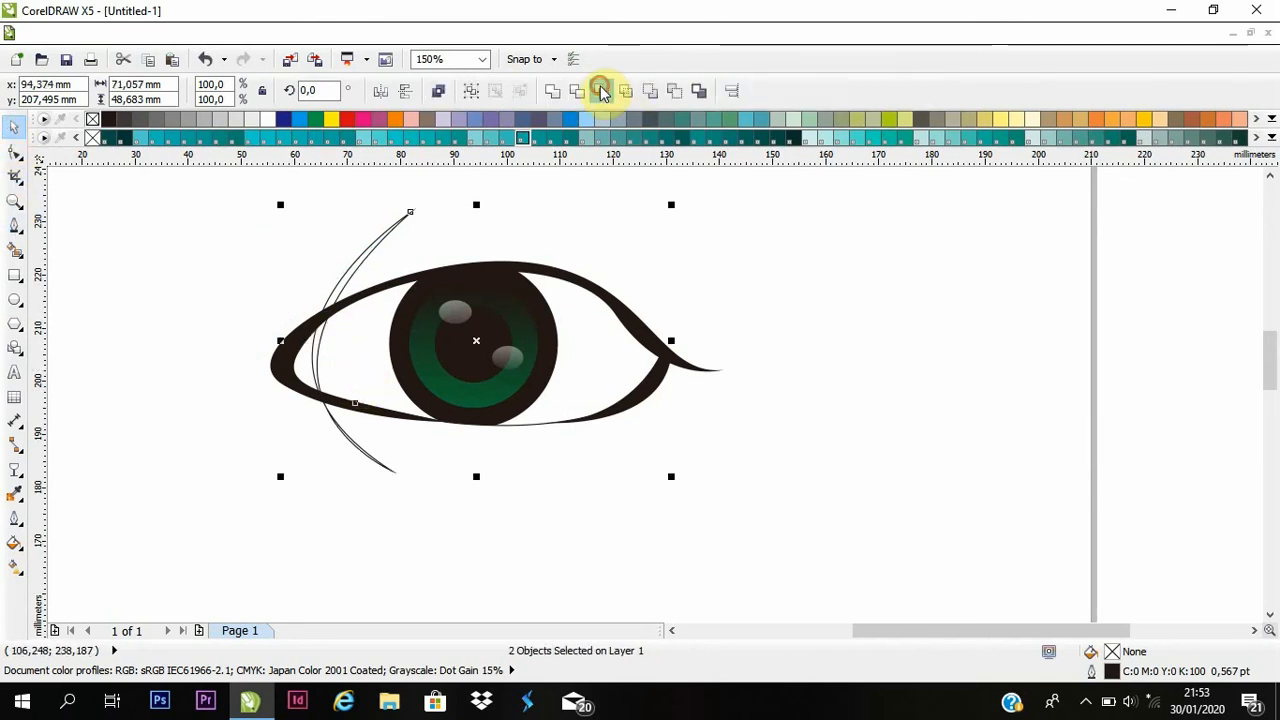
pyautogui.click(601, 91)
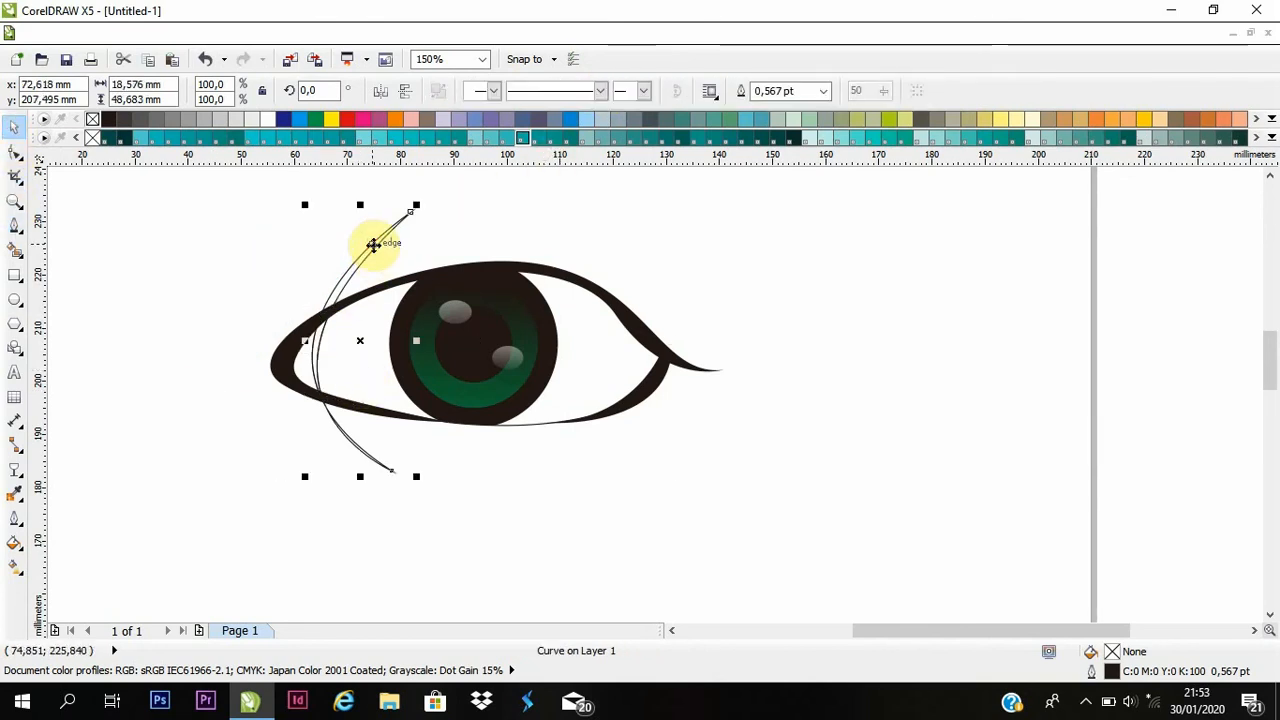
pyautogui.press('Delete')
# Draw a closed Pen shape about 22 mm wide and 33 mm high around the eye's left corner, its inner edge curving along the crescent.
pyautogui.click(15, 224)
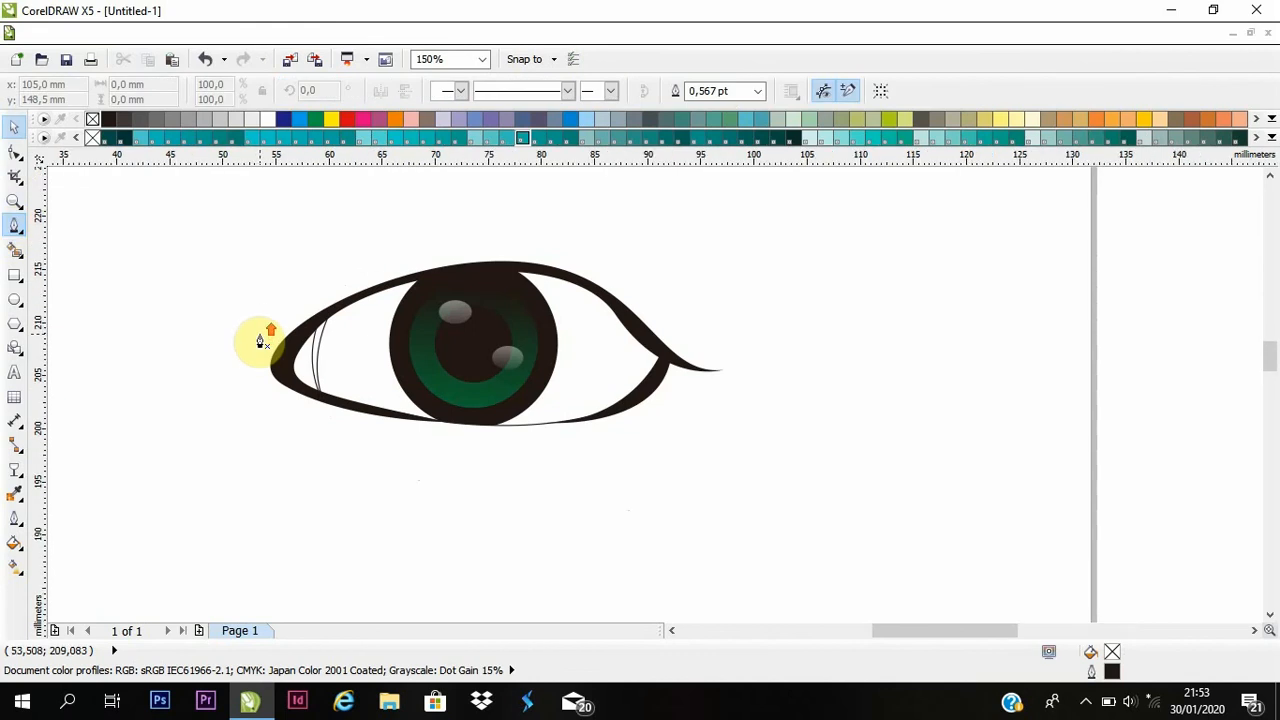
pyautogui.scroll(2, 260, 341)
pyautogui.click(424, 215)
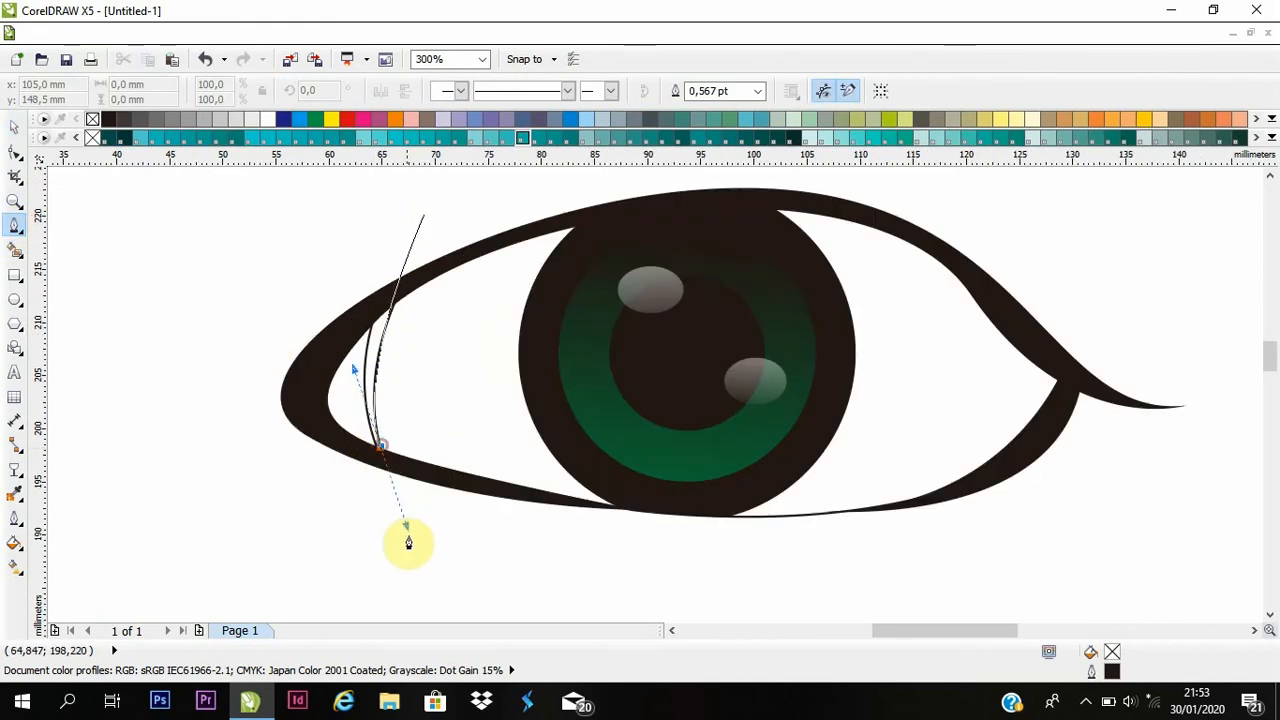
pyautogui.moveTo(309, 508); pyautogui.dragTo(253, 461)
pyautogui.click(207, 348)
pyautogui.moveTo(309, 200); pyautogui.dragTo(386, 194)
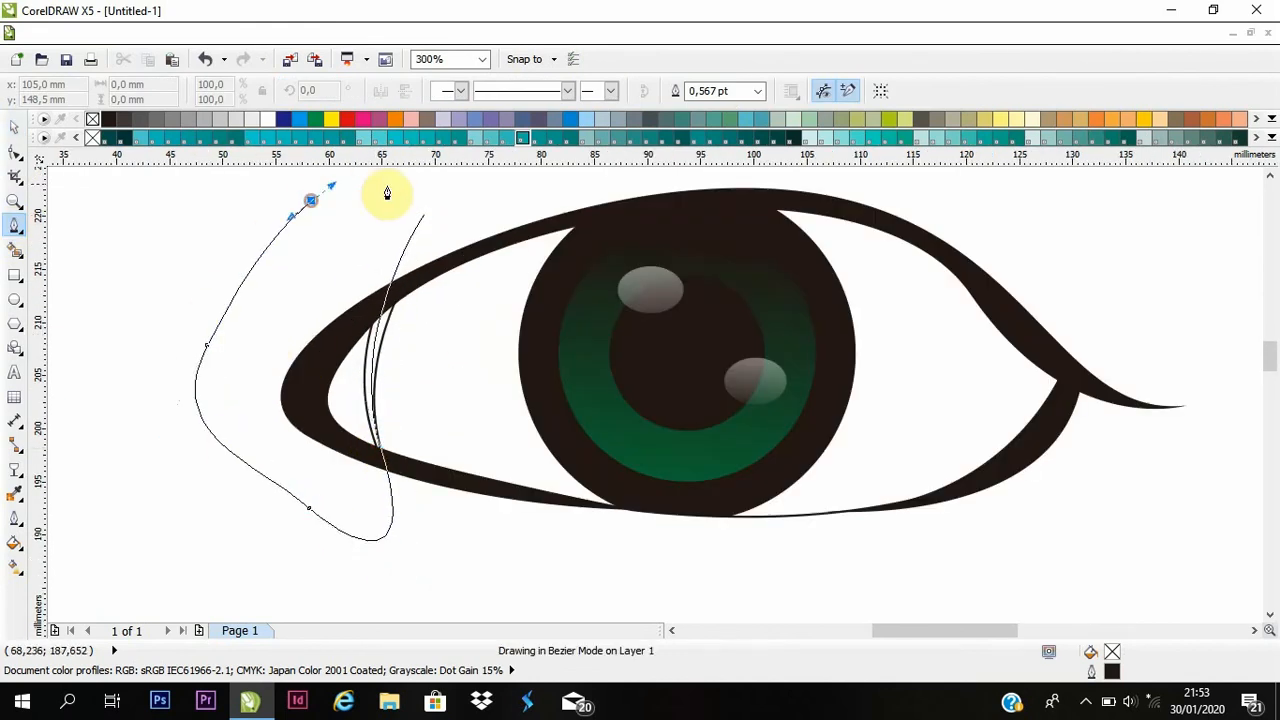
pyautogui.click(424, 215)
# Intersect the new corner Pen shape with the eye's closed inner shape, and delete the original Pen shape.
pyautogui.click(13, 123)
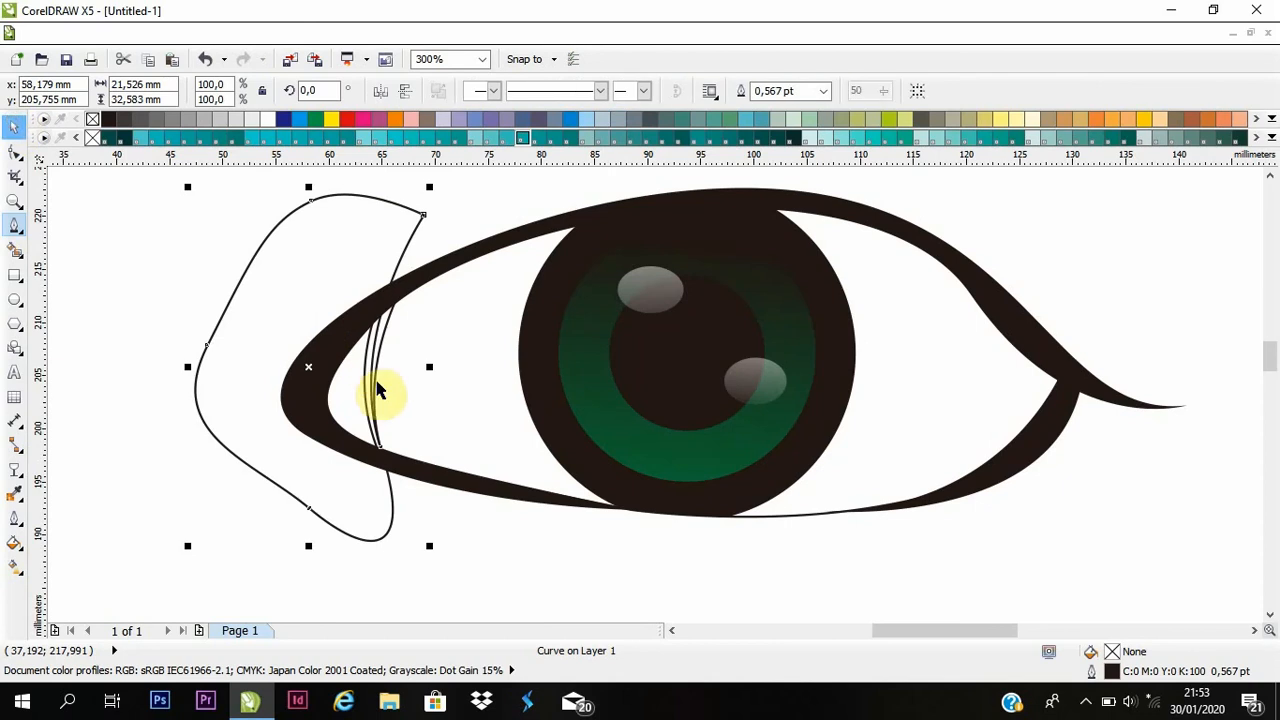
pyautogui.keyDown('shift'); pyautogui.click(399, 372); pyautogui.keyUp('shift')
pyautogui.click(604, 91)
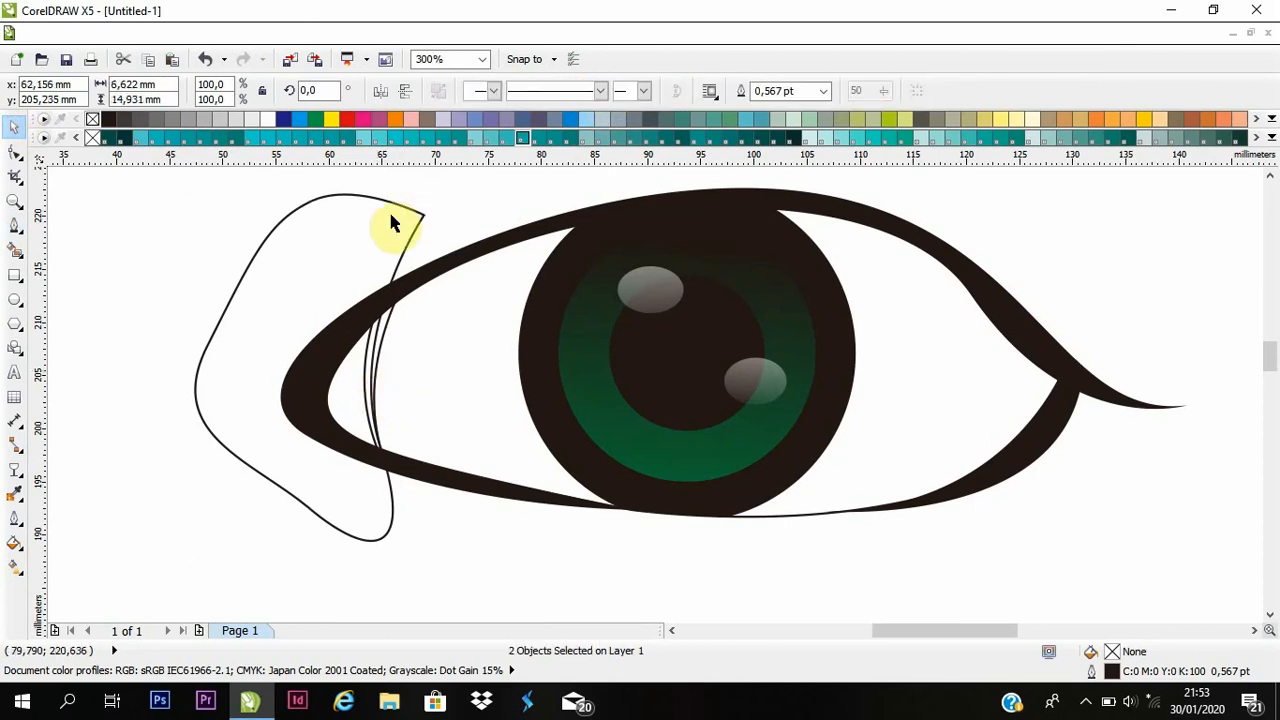
pyautogui.click(389, 220)
pyautogui.press('Delete')
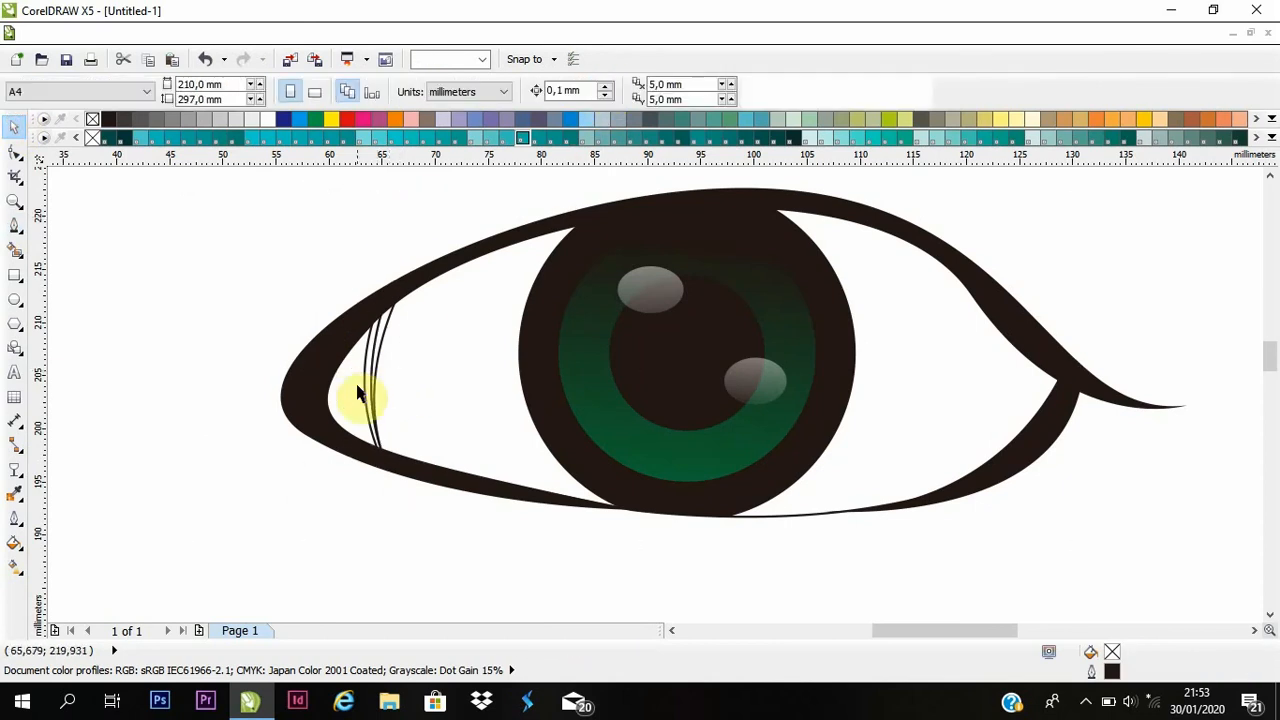
# Fill the thin crescent at the eye's left corner with black and remove its outline.
pyautogui.scroll(2, 362, 392)
pyautogui.click(380, 276)
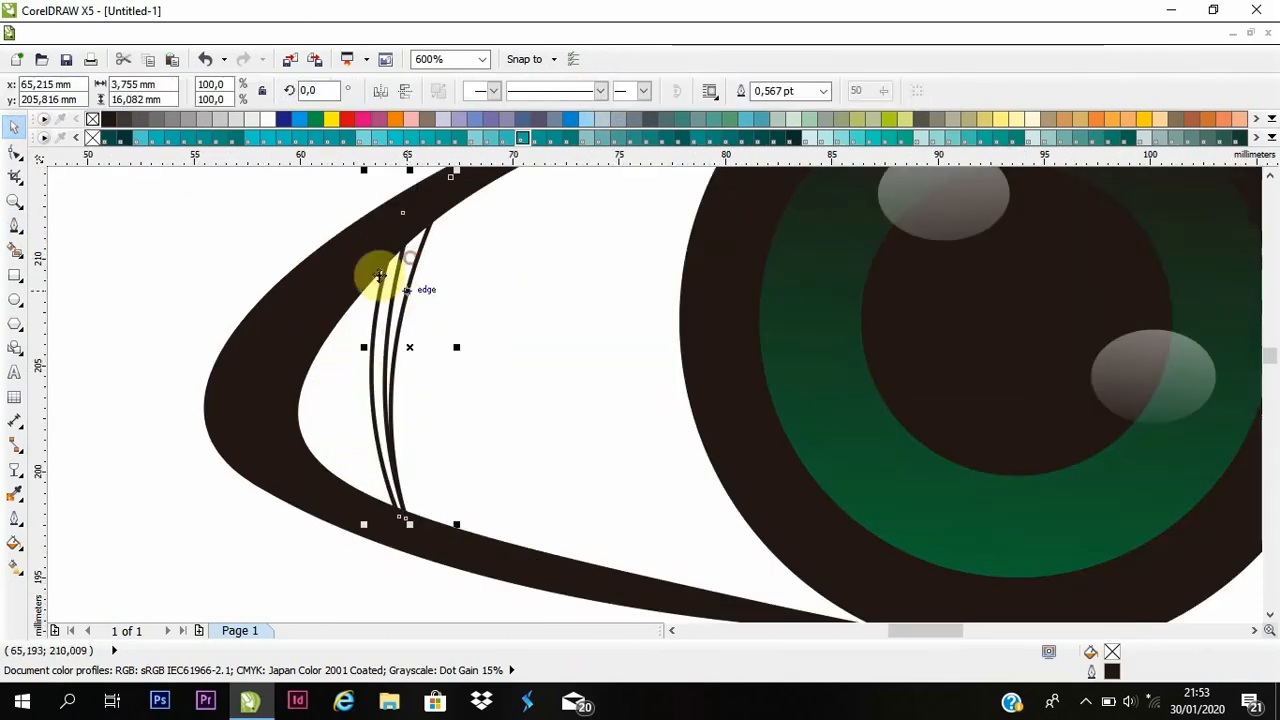
pyautogui.click(110, 118)
pyautogui.rightClick(92, 119)
pyautogui.click(167, 231)
pyautogui.scroll(-2, 276, 310)
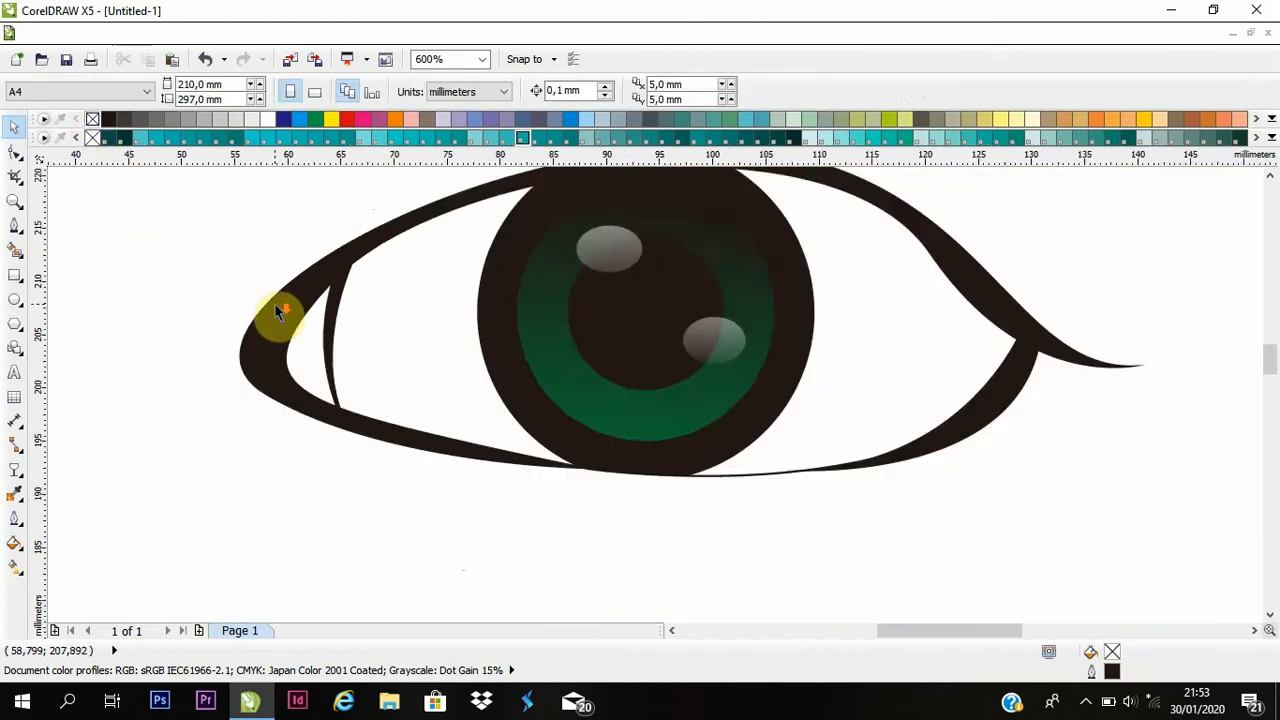
pyautogui.scroll(2, 279, 305)
pyautogui.click(345, 378)
pyautogui.scroll(-2, 345, 379)
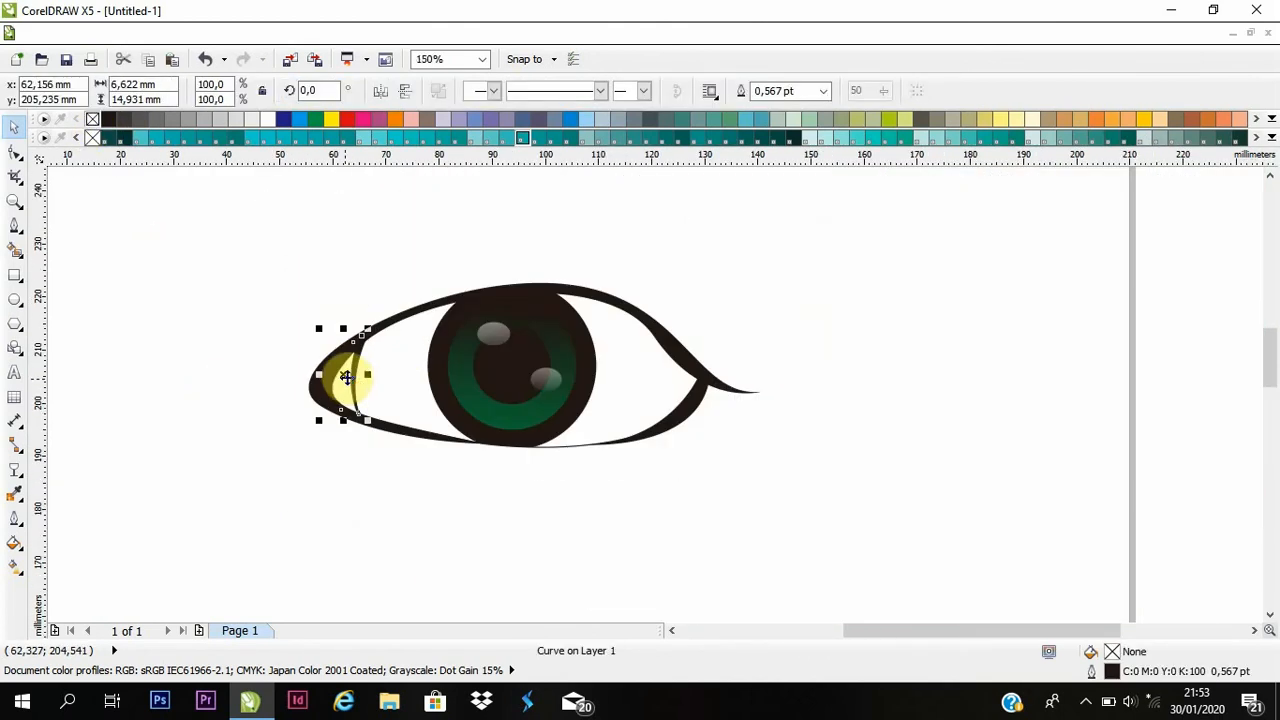
pyautogui.click(414, 241)
# Draw a Pen curve about 61 mm wide and 23 mm high from below the outer corner, arching over the iris to the left eye white.
pyautogui.scroll(1, 746, 362)
pyautogui.click(18, 227)
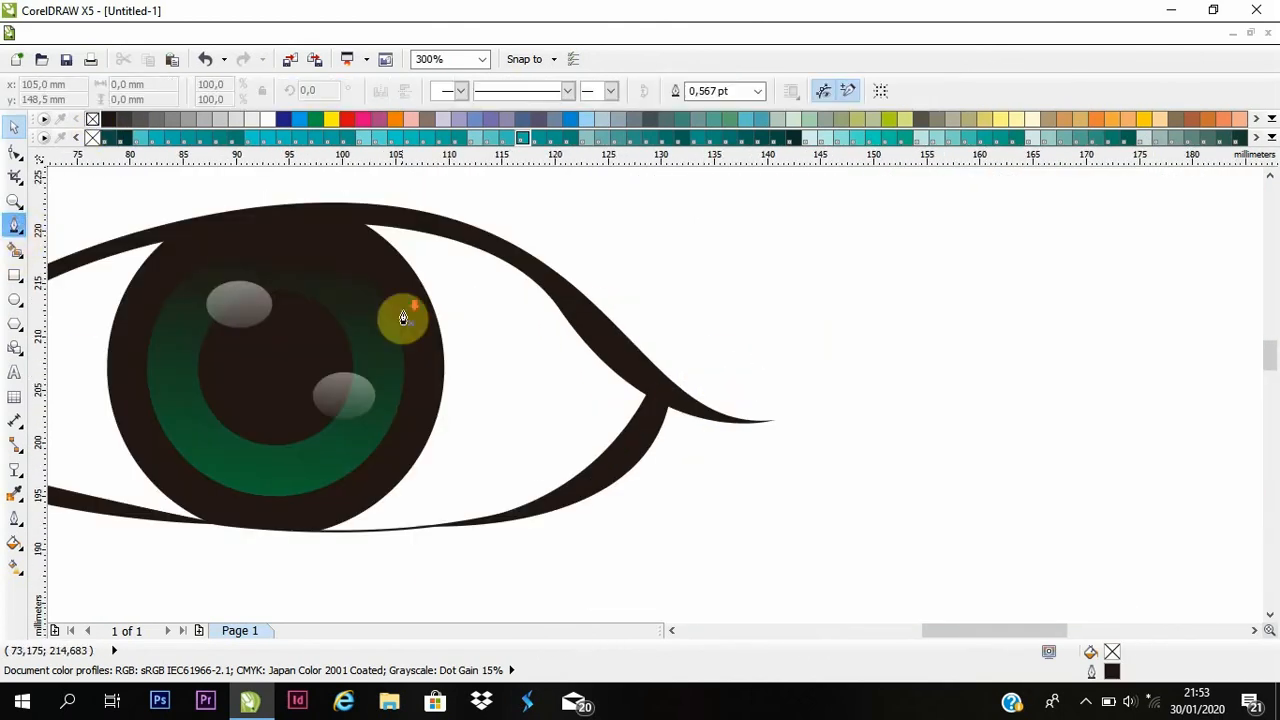
pyautogui.scroll(-1, 400, 310)
pyautogui.scroll(1, 194, 337)
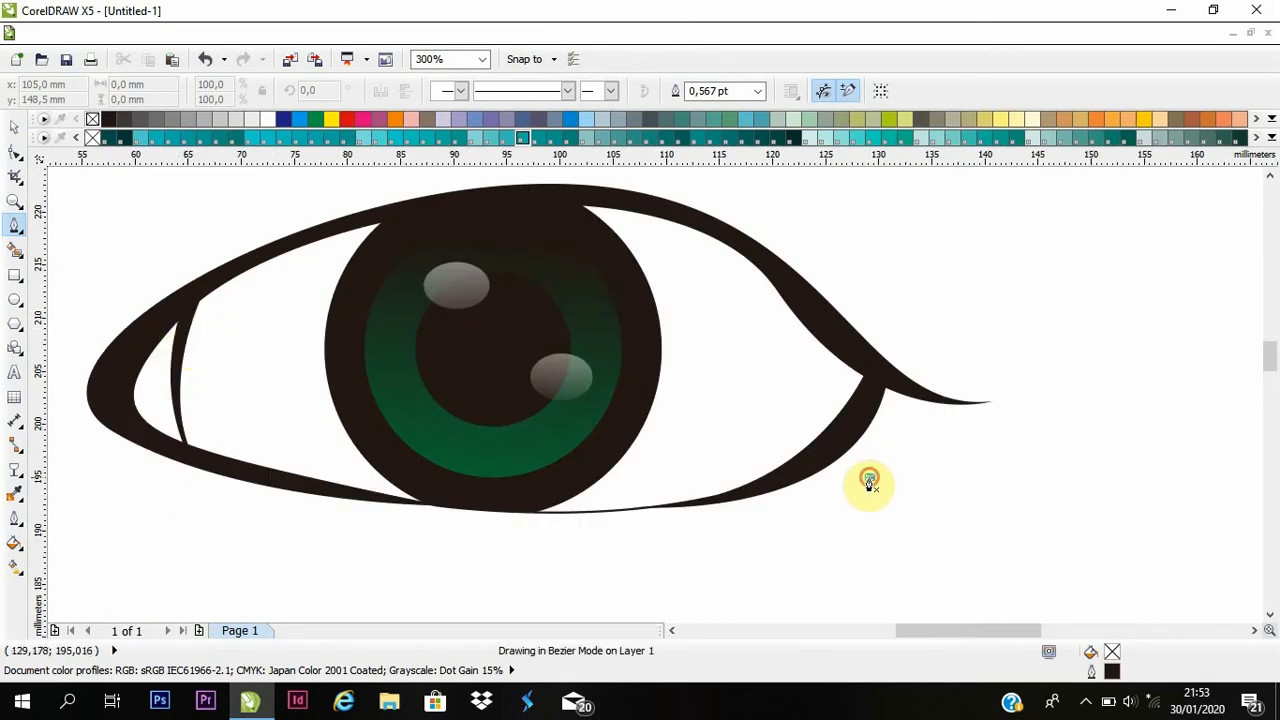
pyautogui.moveTo(869, 481); pyautogui.dragTo(848, 436)
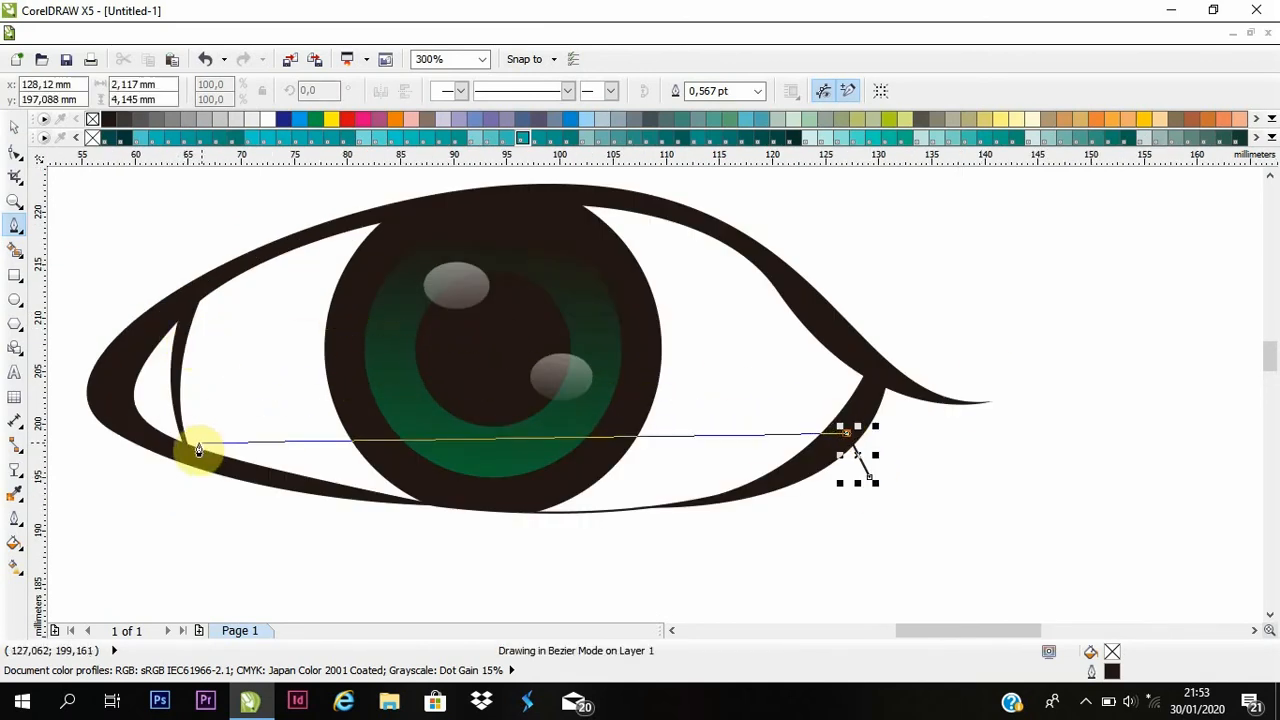
pyautogui.moveTo(198, 450); pyautogui.dragTo(186, 450)
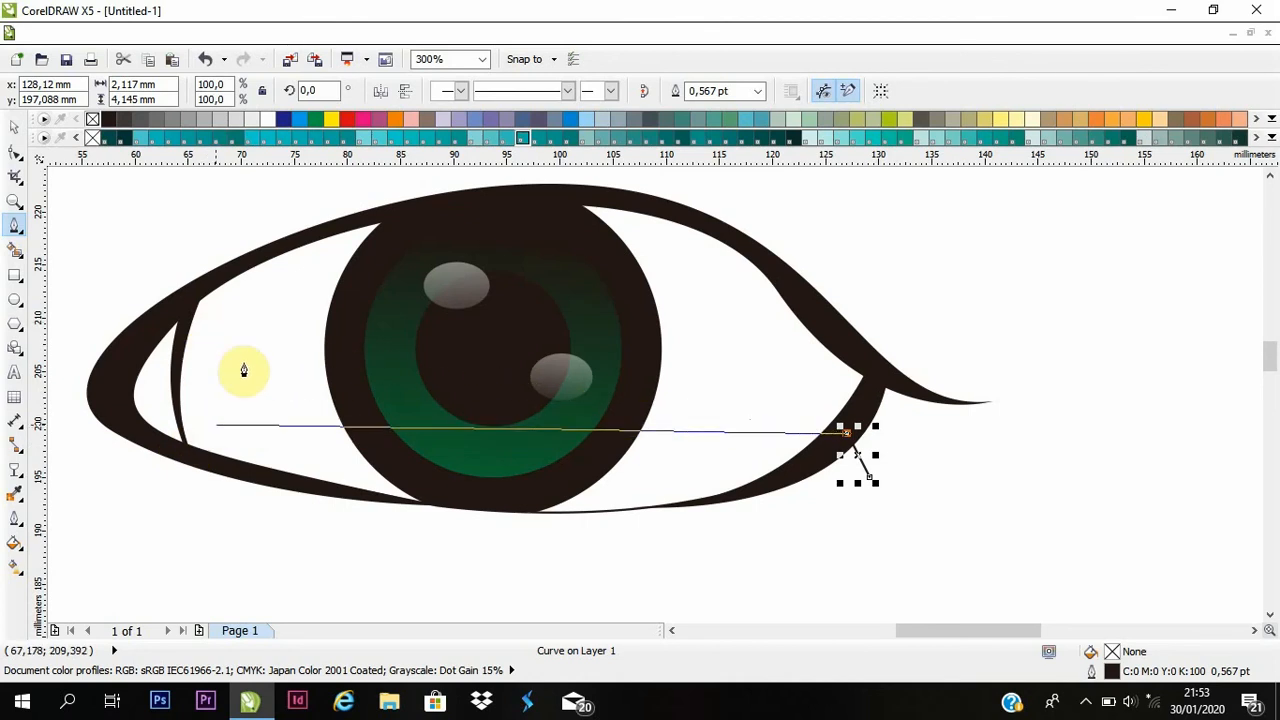
pyautogui.moveTo(222, 356); pyautogui.dragTo(14, 529)
pyautogui.moveTo(99, 472); pyautogui.dragTo(158, 610)
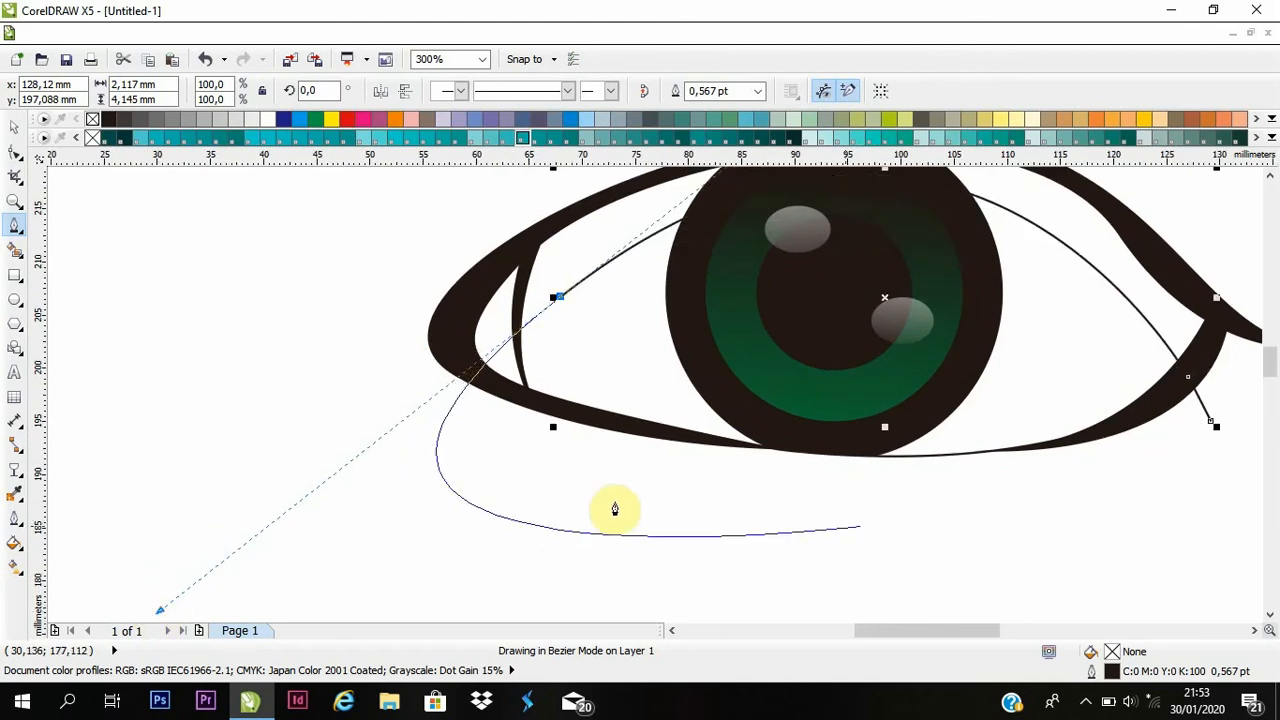
pyautogui.click(560, 298)
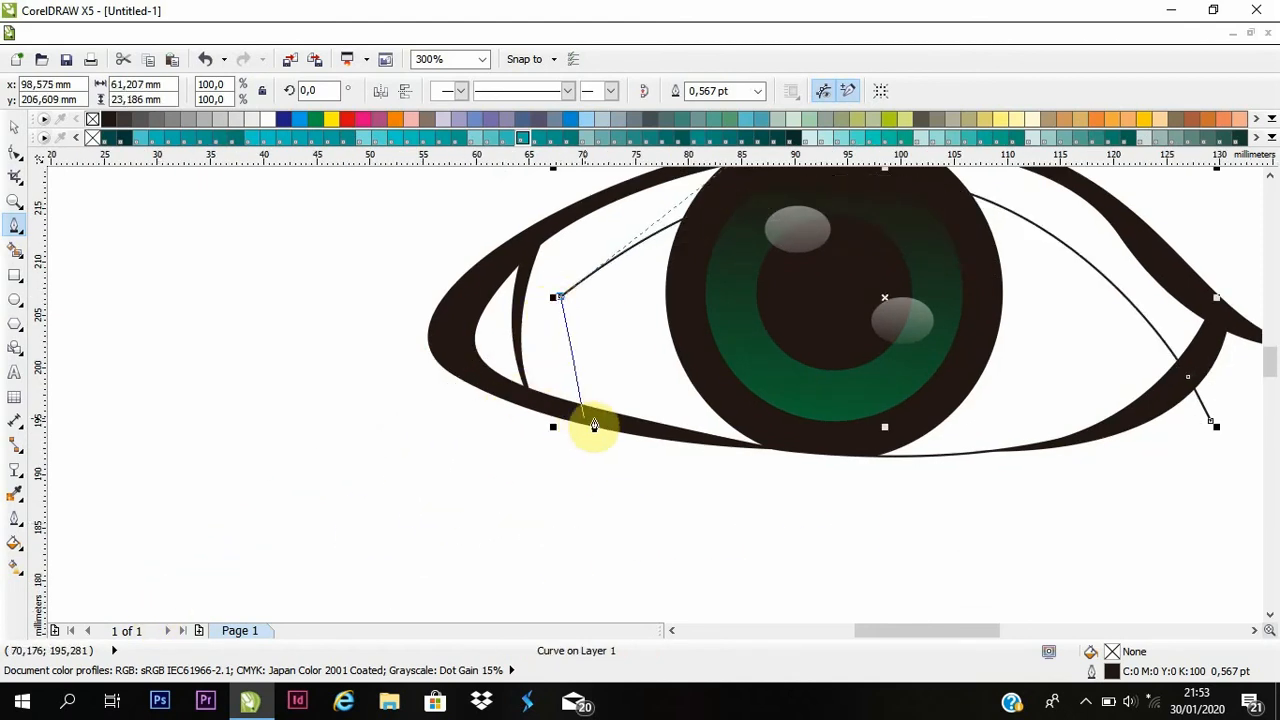
# Continue the curve down to the iris's lower edge and close it around the outside of the upper eyelid, about 115 mm wide and 47 mm high.
pyautogui.moveTo(759, 444); pyautogui.dragTo(1049, 494)
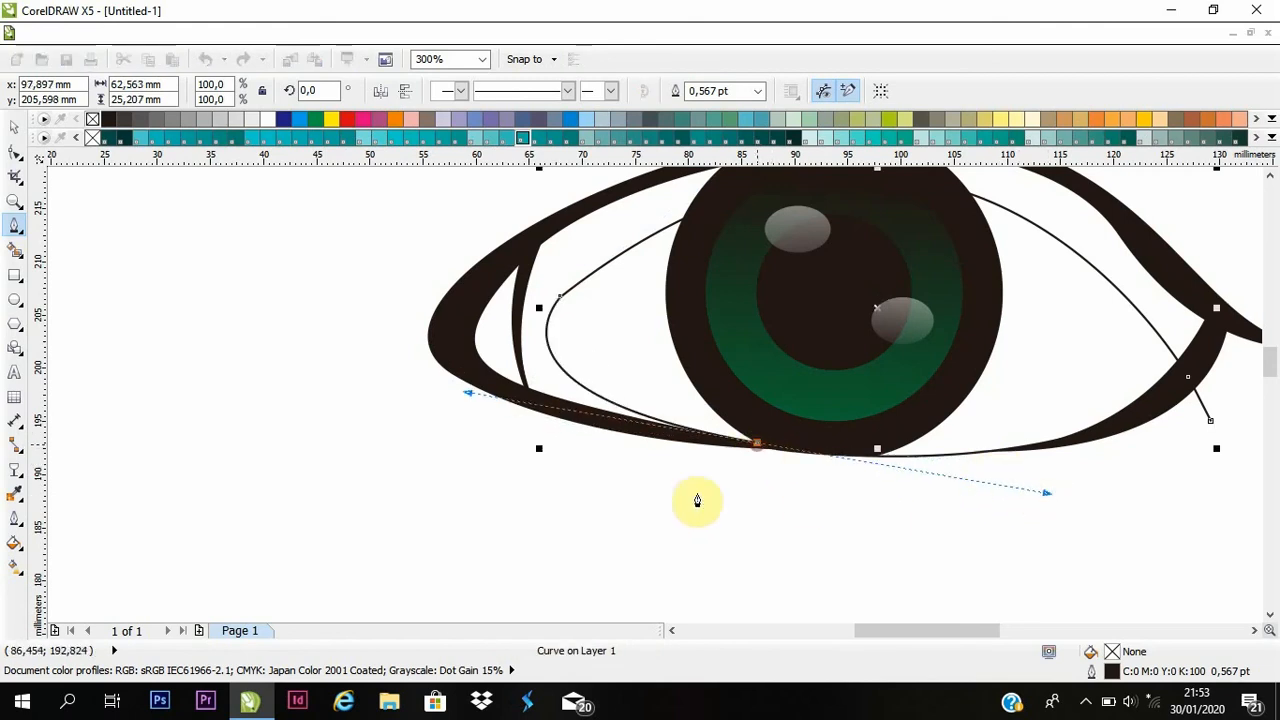
pyautogui.moveTo(648, 515); pyautogui.dragTo(628, 515)
pyautogui.scroll(-1, 446, 438)
pyautogui.moveTo(450, 429); pyautogui.dragTo(429, 414)
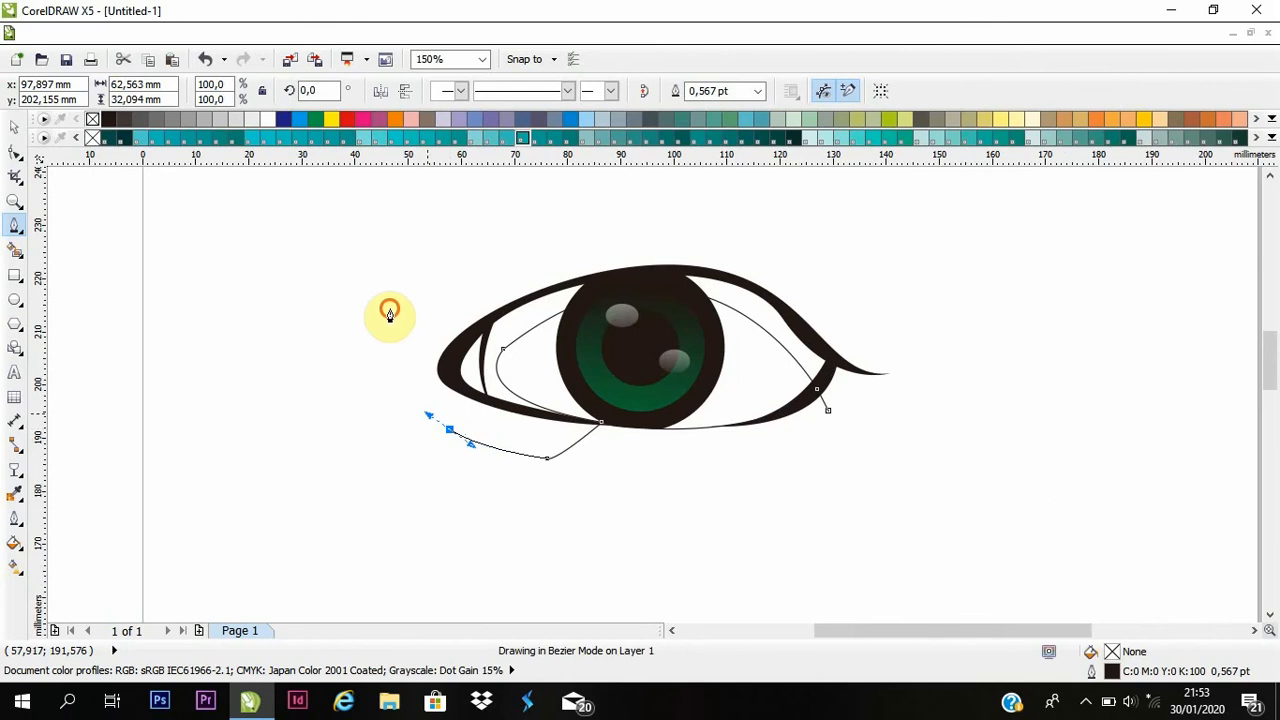
pyautogui.moveTo(389, 309); pyautogui.dragTo(588, 216)
pyautogui.moveTo(683, 215); pyautogui.dragTo(787, 249)
pyautogui.moveTo(869, 276); pyautogui.dragTo(914, 332)
pyautogui.moveTo(934, 395); pyautogui.dragTo(923, 407)
pyautogui.click(829, 411)
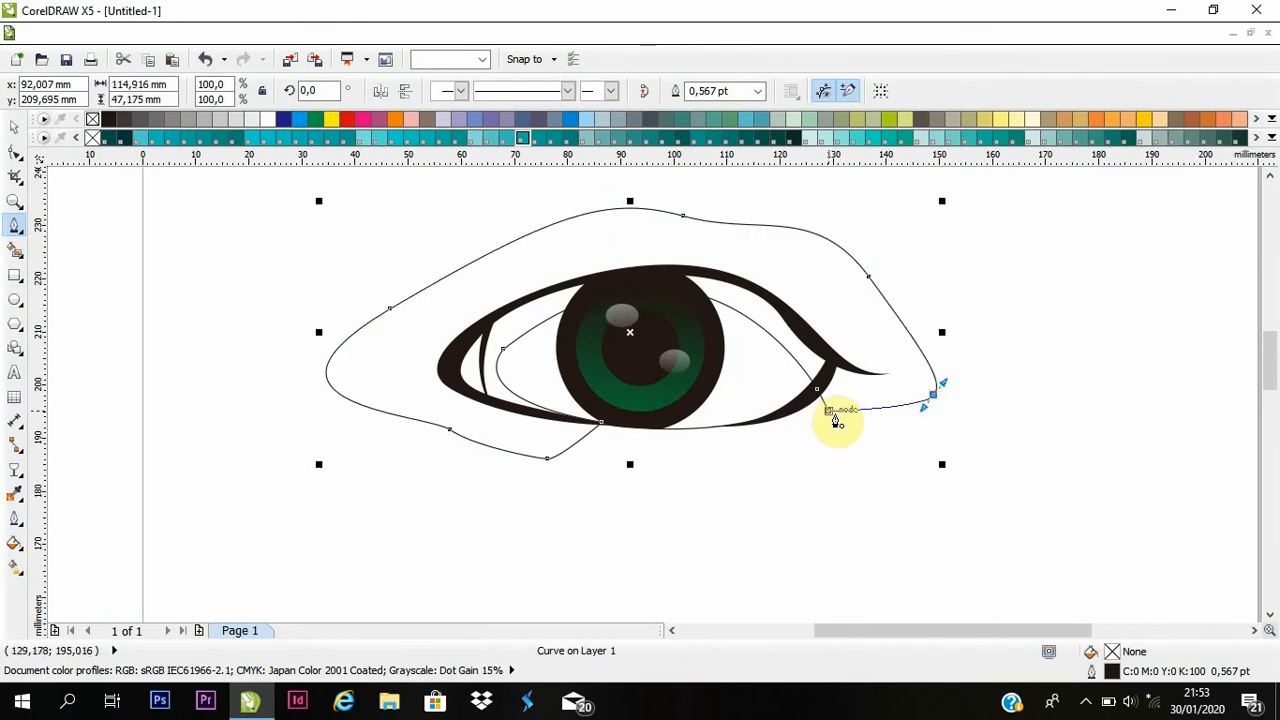
# Intersect the large eyelid Pen shape with the eye's closed inner shape, and delete the original Pen shape.
pyautogui.click(13, 128)
pyautogui.keyDown('shift'); pyautogui.click(749, 360); pyautogui.keyUp('shift')
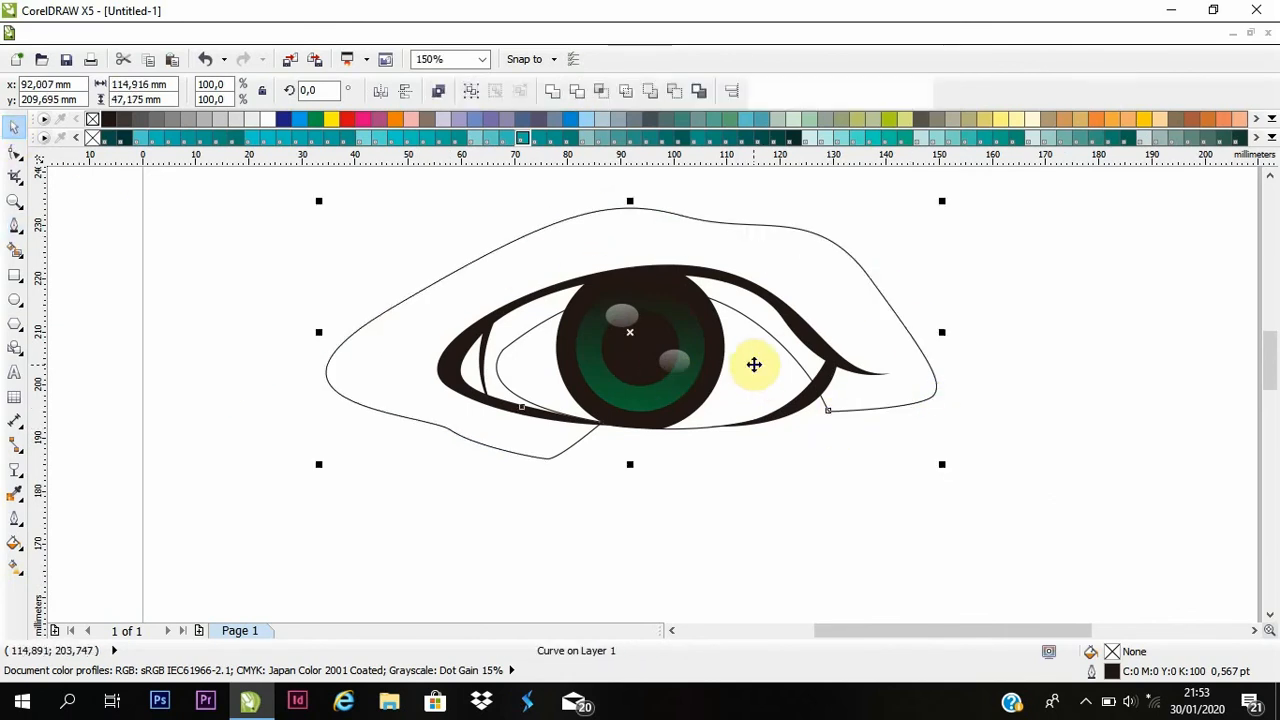
pyautogui.click(608, 94)
pyautogui.click(1044, 262)
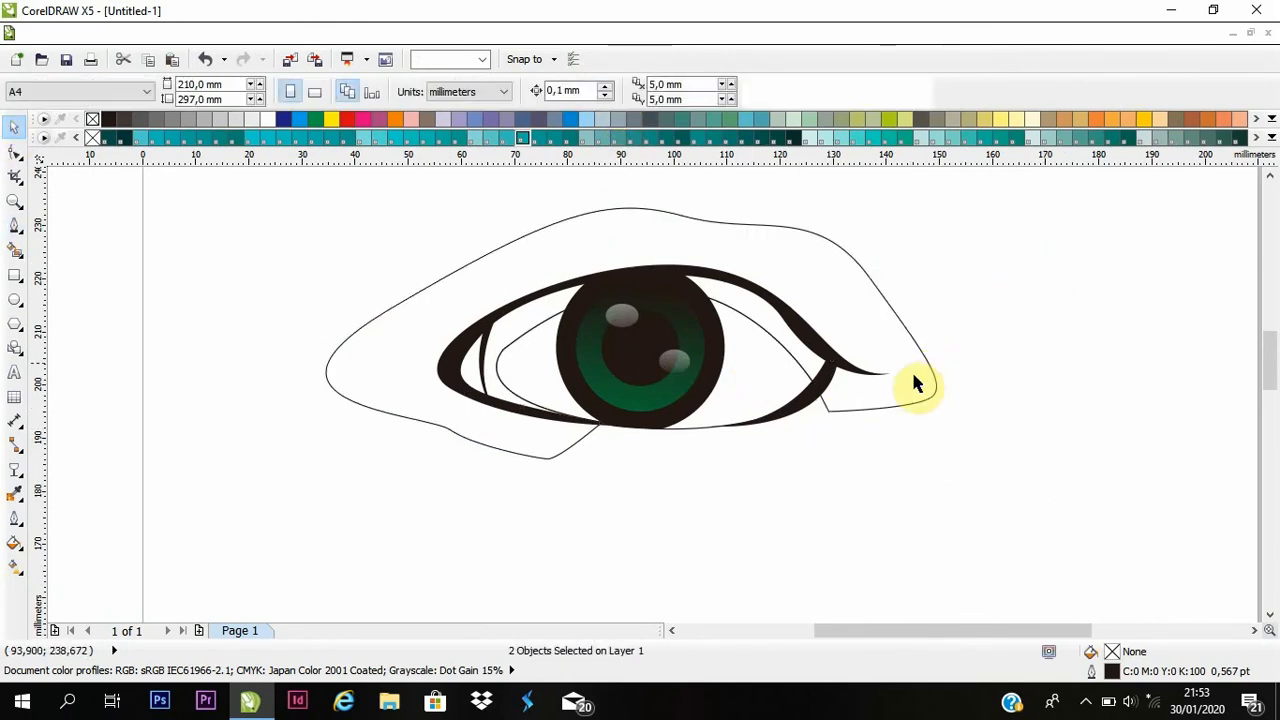
pyautogui.moveTo(914, 378); pyautogui.dragTo(918, 378)
pyautogui.press('Delete')
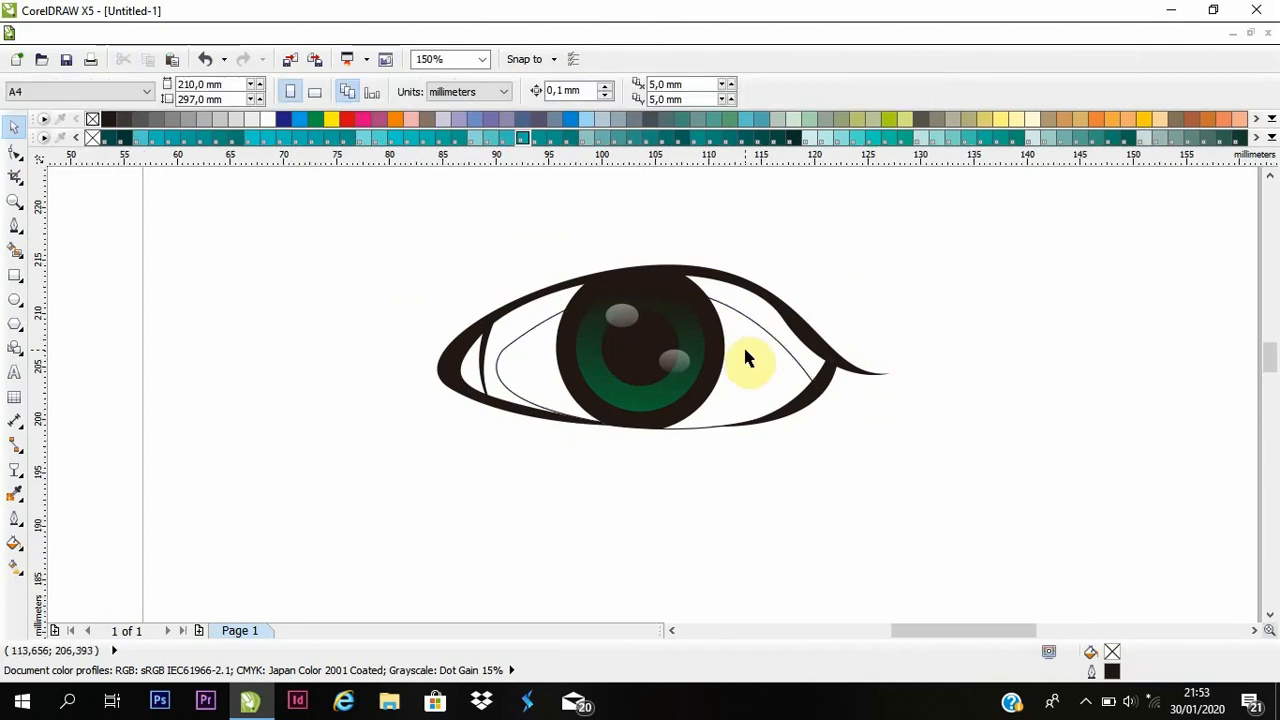
# Delete the node on the left bend of the intersected shape's inner edge to smooth the curve.
pyautogui.scroll(1, 743, 344)
pyautogui.click(277, 345)
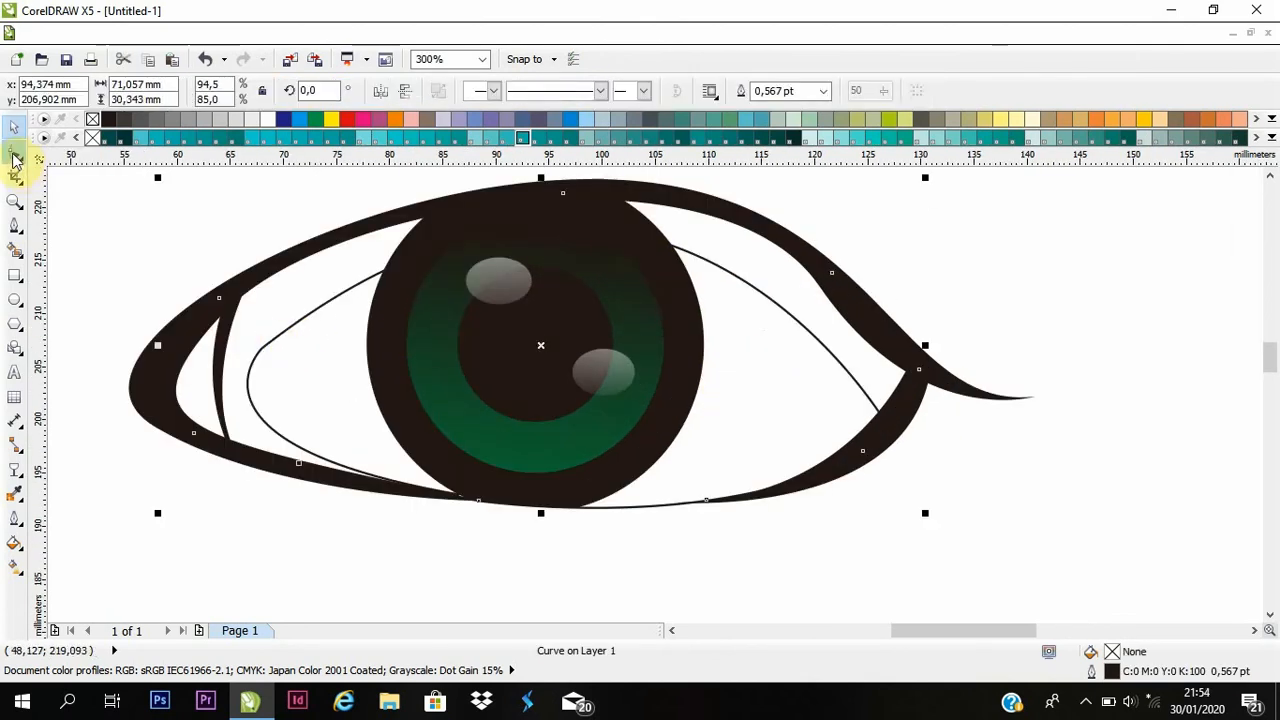
pyautogui.click(14, 152)
pyautogui.click(268, 346)
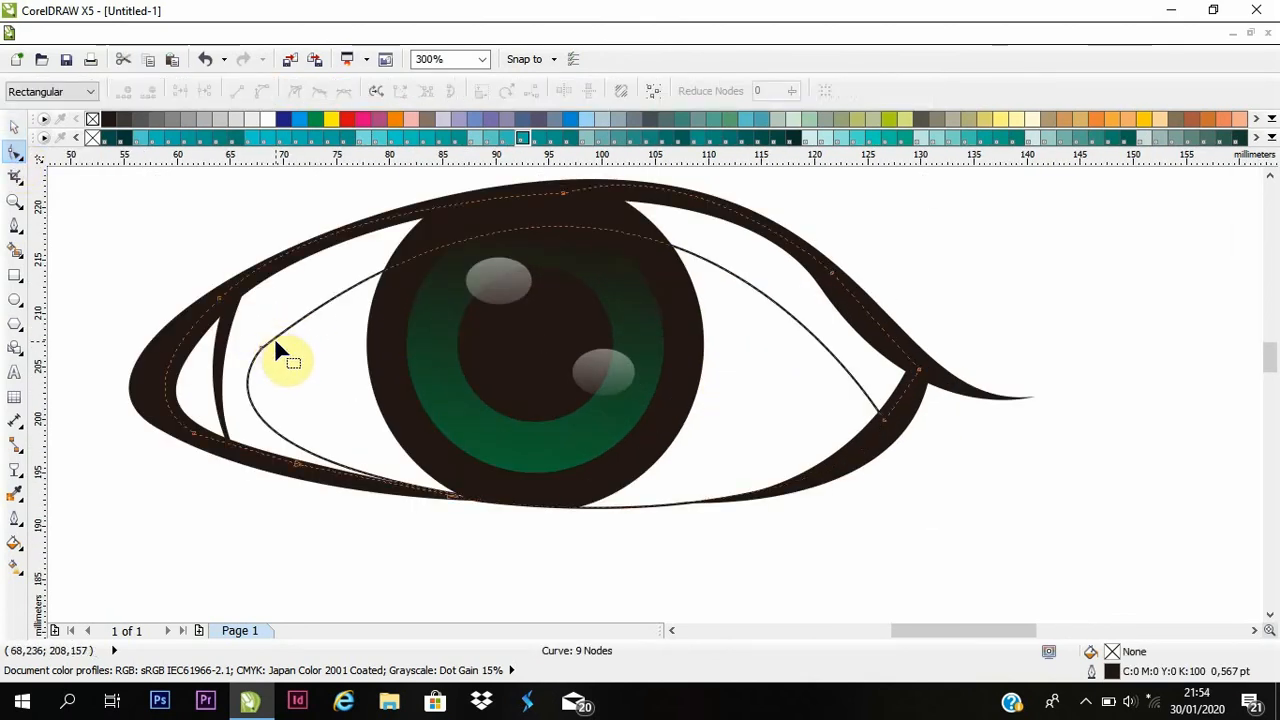
pyautogui.doubleClick(262, 347)
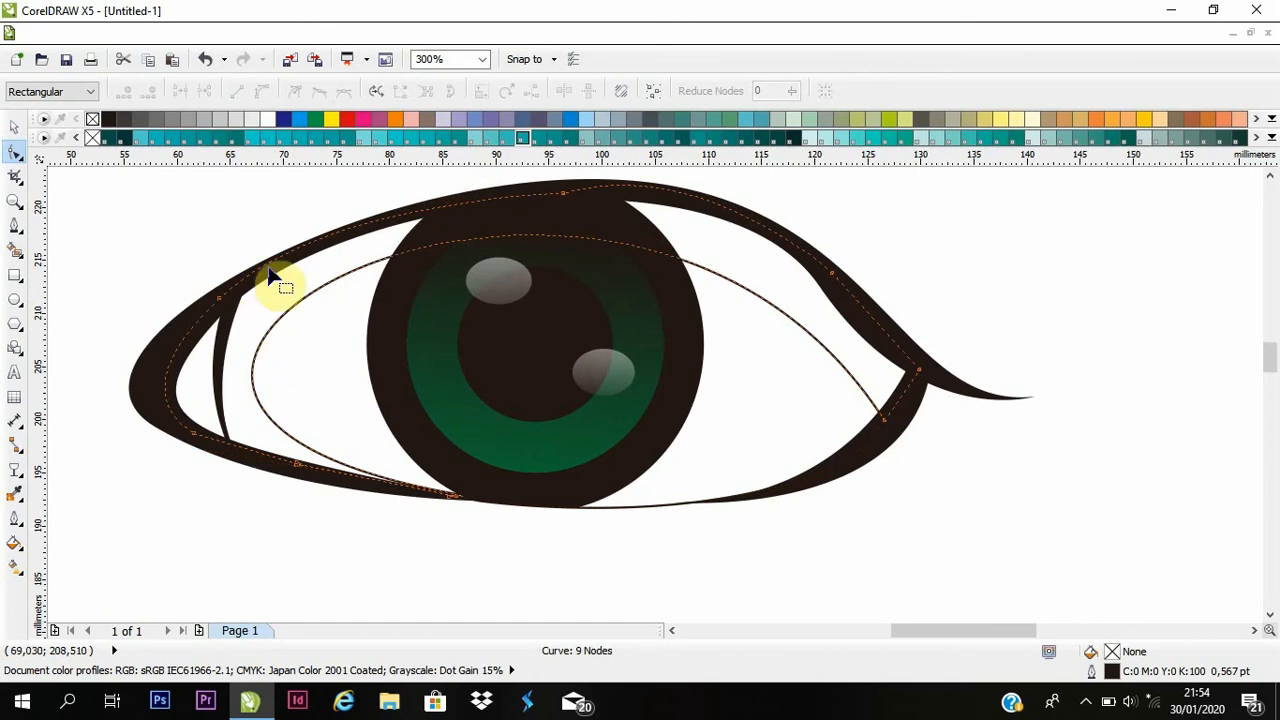
pyautogui.click(15, 225)
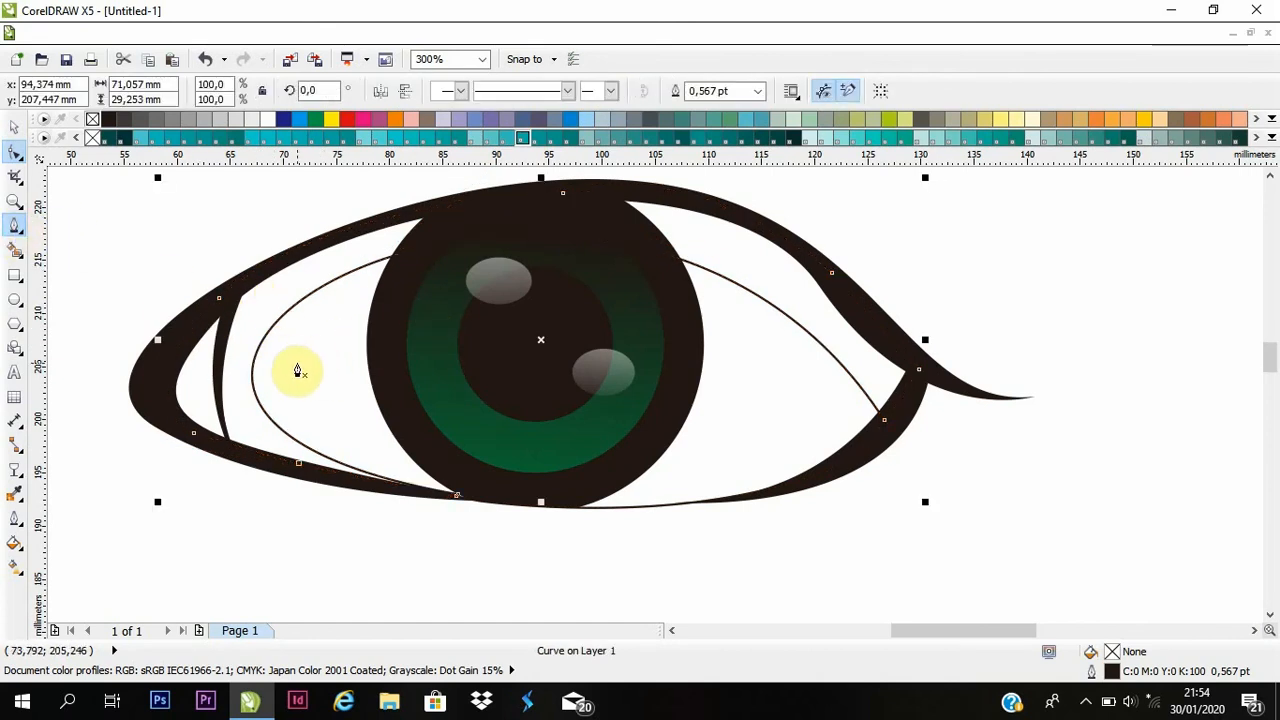
pyautogui.click(287, 354)
pyautogui.moveTo(823, 385); pyautogui.dragTo(1120, 580)
pyautogui.click(823, 388)
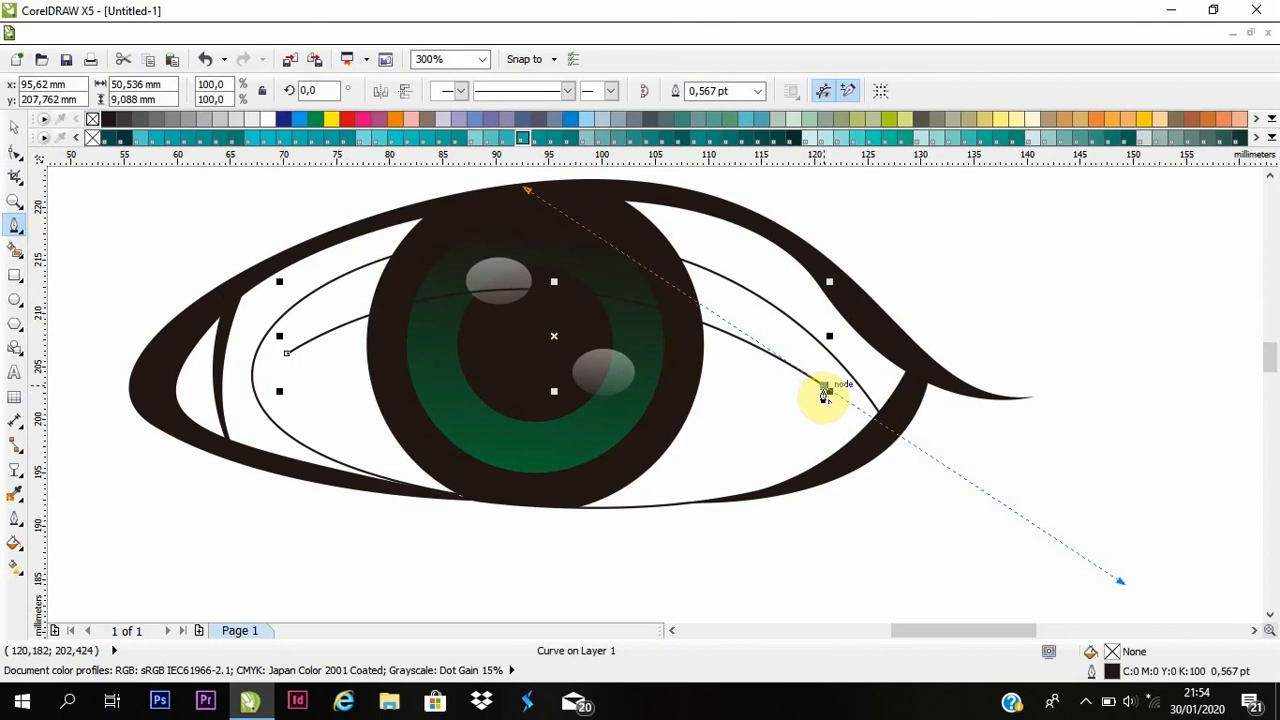
pyautogui.moveTo(667, 447); pyautogui.dragTo(466, 400)
pyautogui.click(663, 449)
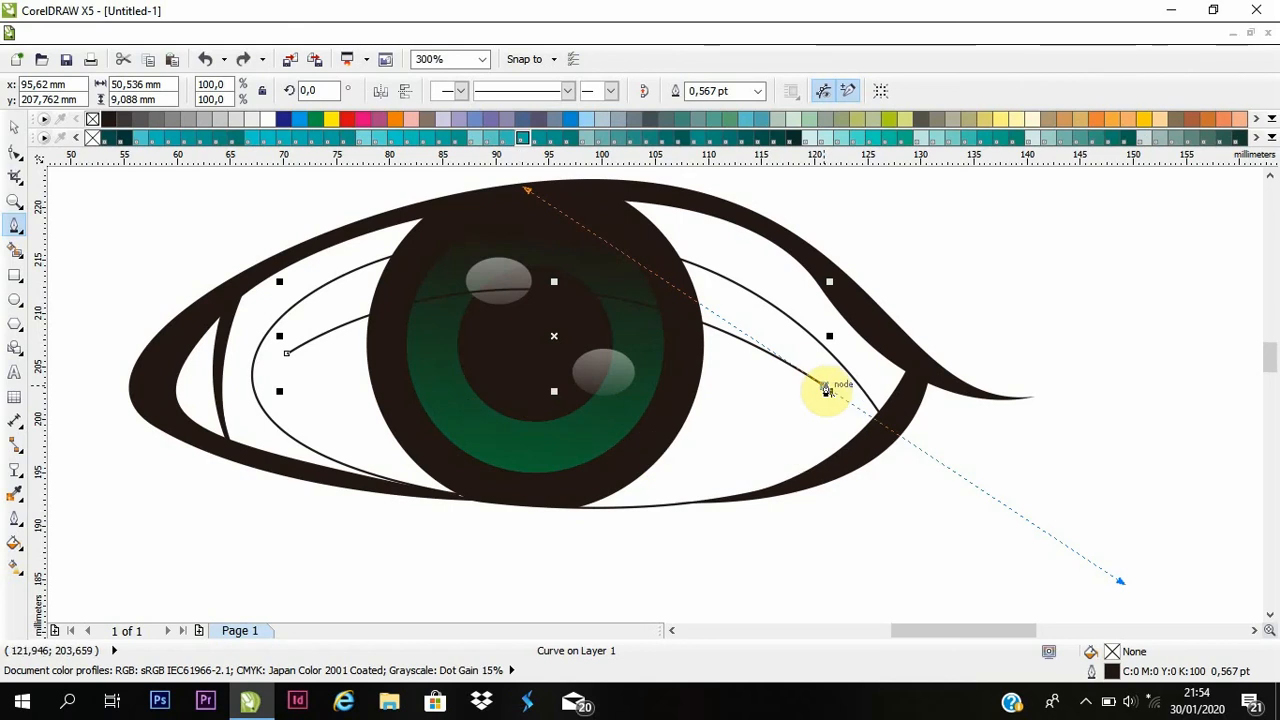
pyautogui.press('Escape')
# Draw a closed almond-shaped Pen curve across the iris and eye white, about 48 mm wide and 18 mm high.
pyautogui.click(786, 364)
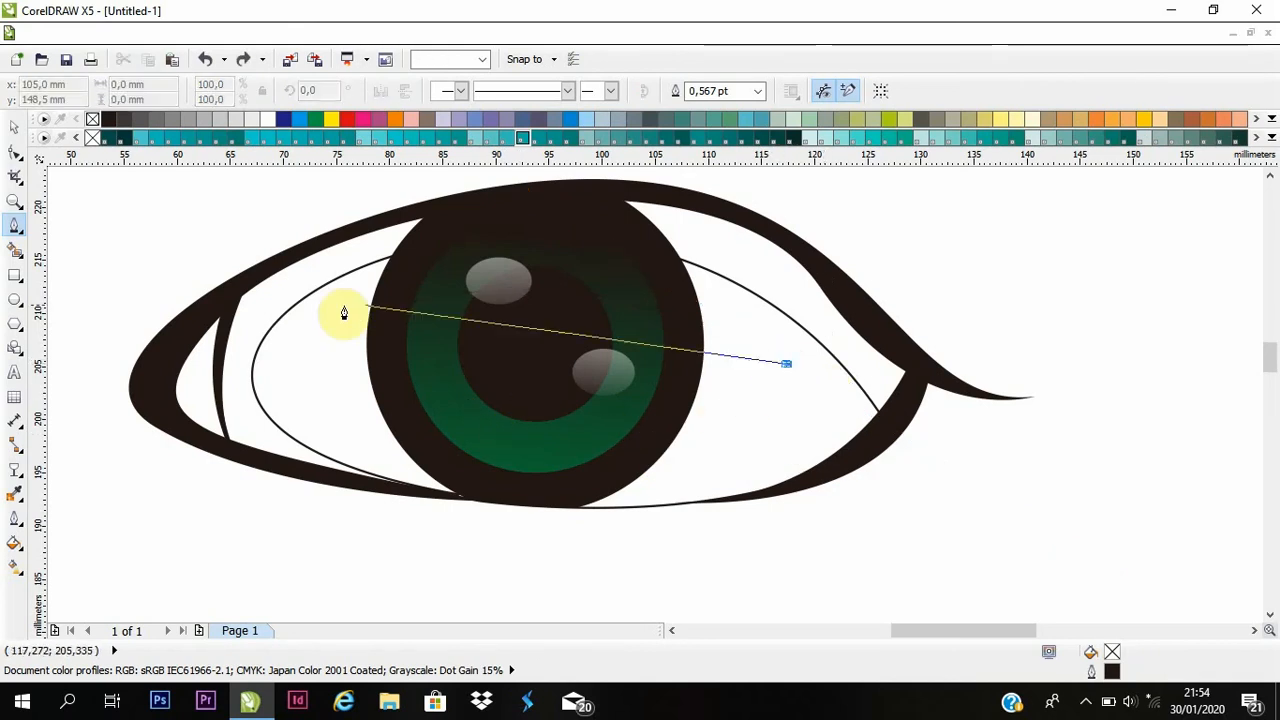
pyautogui.moveTo(314, 350); pyautogui.dragTo(165, 513)
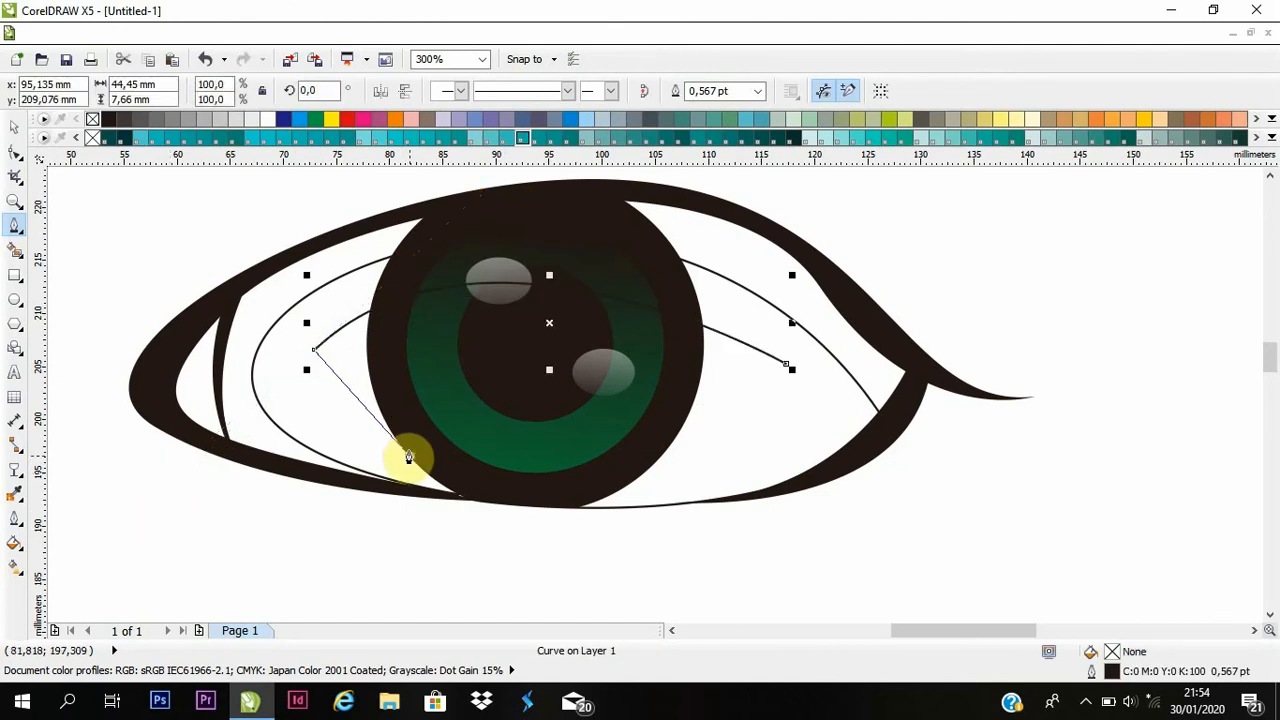
pyautogui.moveTo(408, 457); pyautogui.dragTo(595, 507)
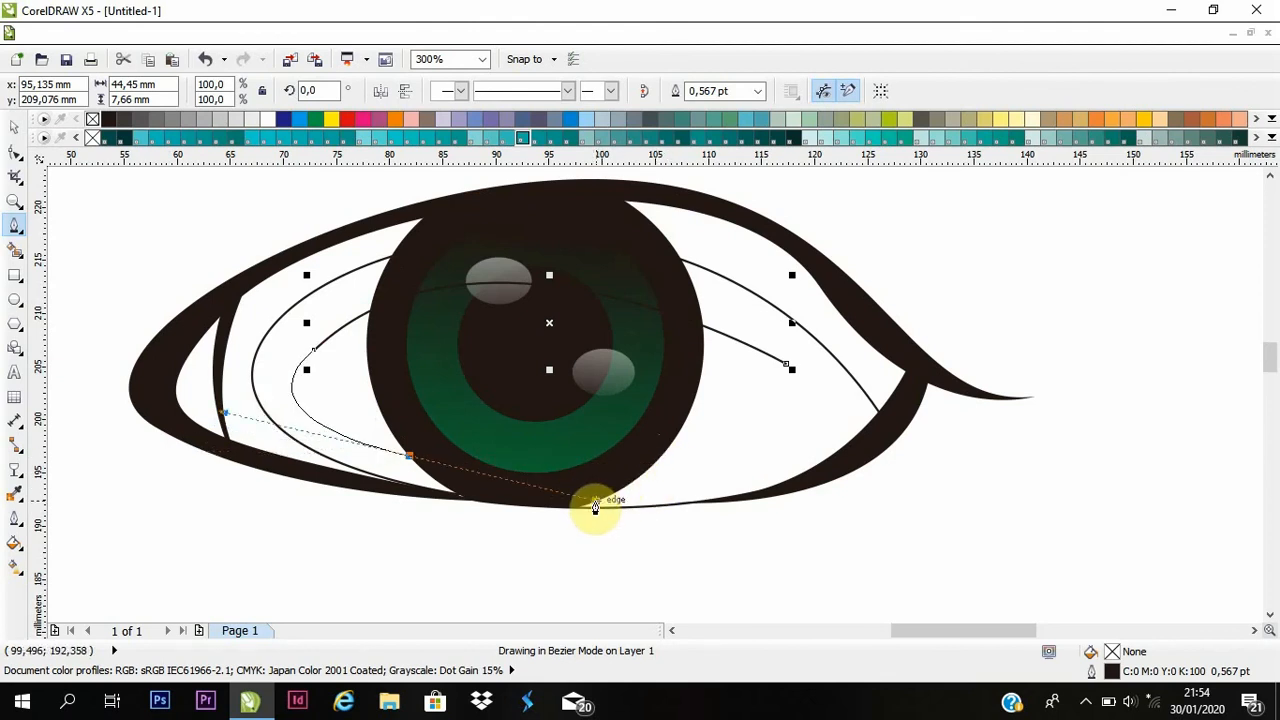
pyautogui.moveTo(786, 363); pyautogui.dragTo(813, 415)
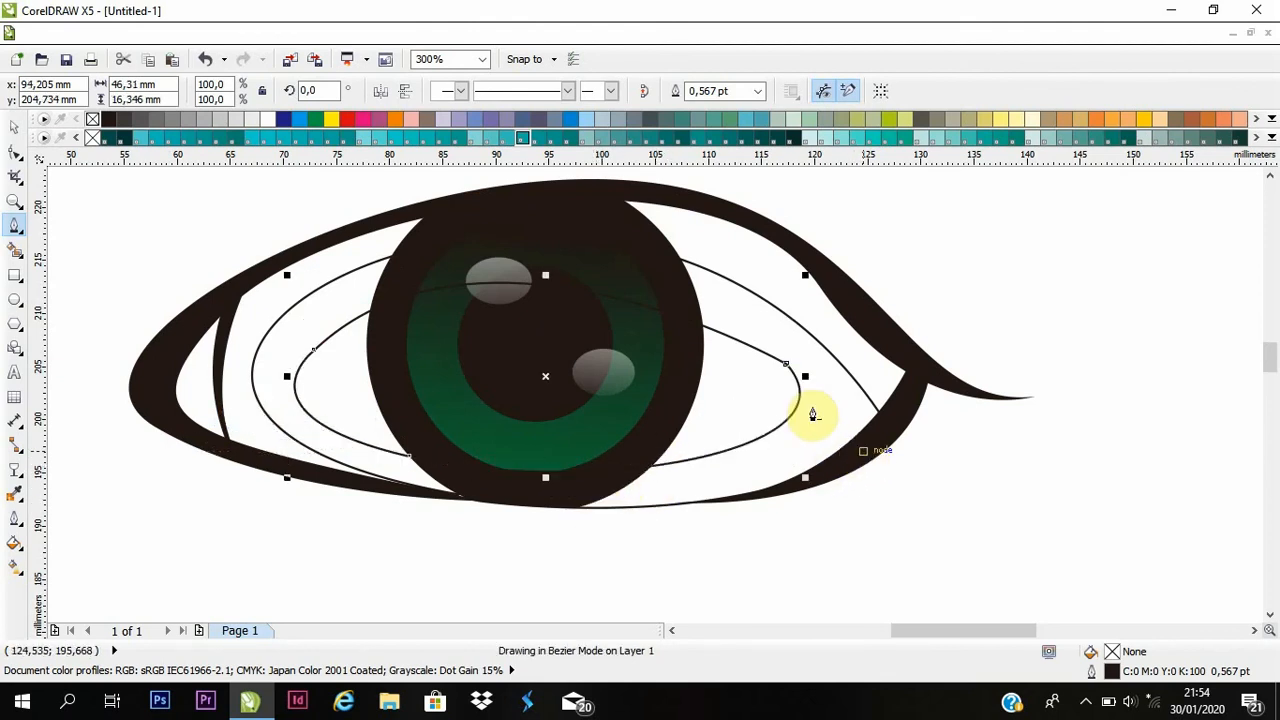
# Delete the node at the almond curve's outer end and bend its segments into a smooth oval about 48 mm wide and 20 mm high.
pyautogui.click(17, 152)
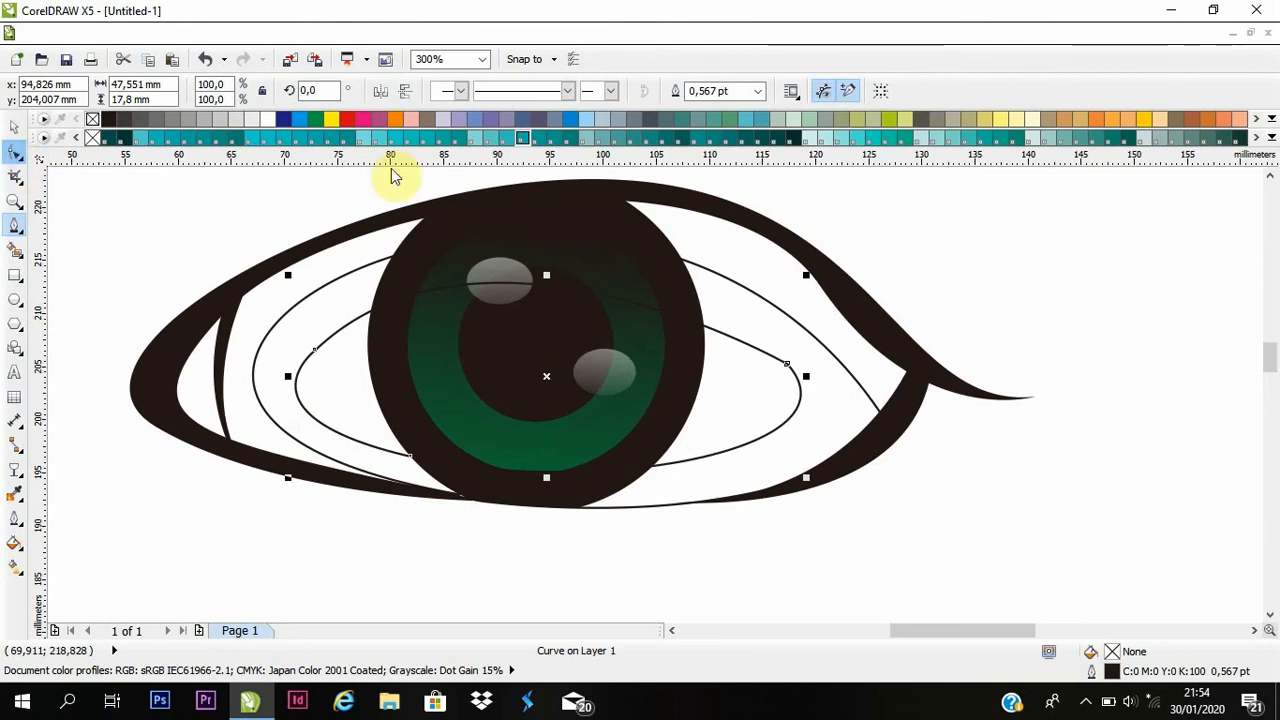
pyautogui.click(788, 364)
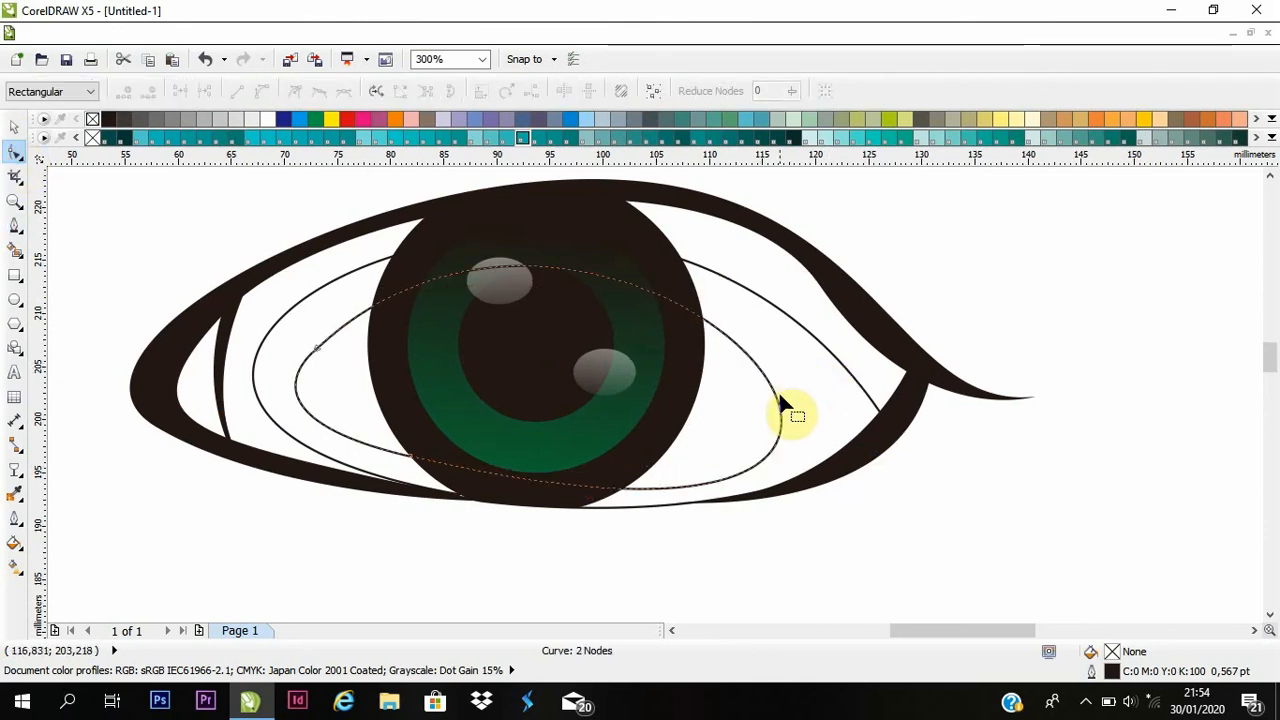
pyautogui.moveTo(777, 402)
pyautogui.mouseDown()
pyautogui.moveTo(790, 382)
pyautogui.moveTo(800, 395)
pyautogui.mouseUp()
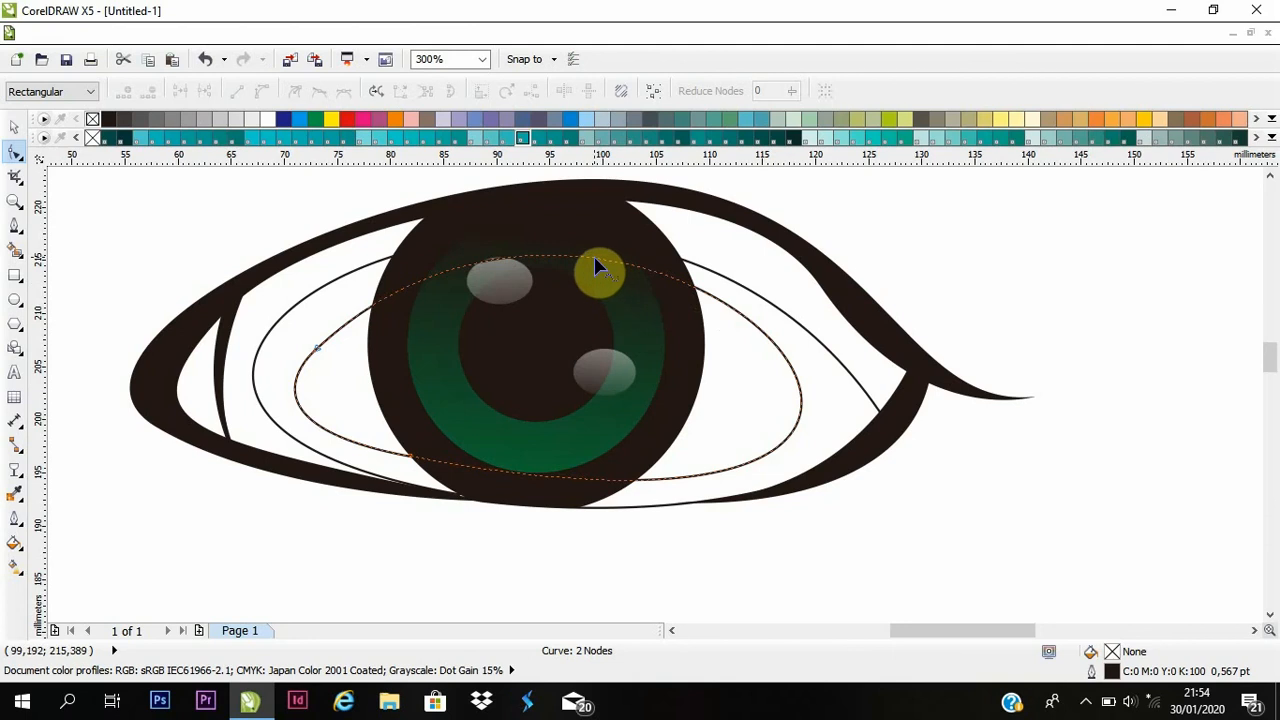
pyautogui.moveTo(596, 268)
pyautogui.mouseDown()
pyautogui.moveTo(609, 294)
pyautogui.moveTo(602, 280)
pyautogui.mouseUp()
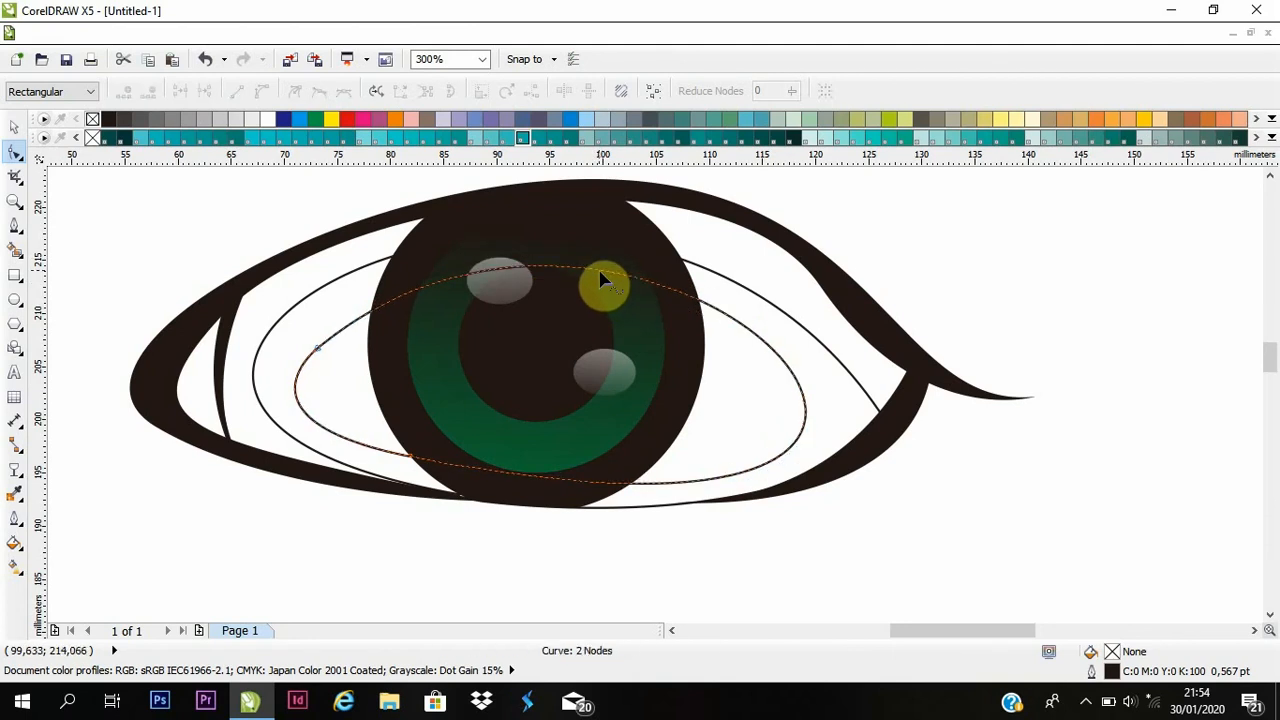
pyautogui.scroll(-2, 519, 300)
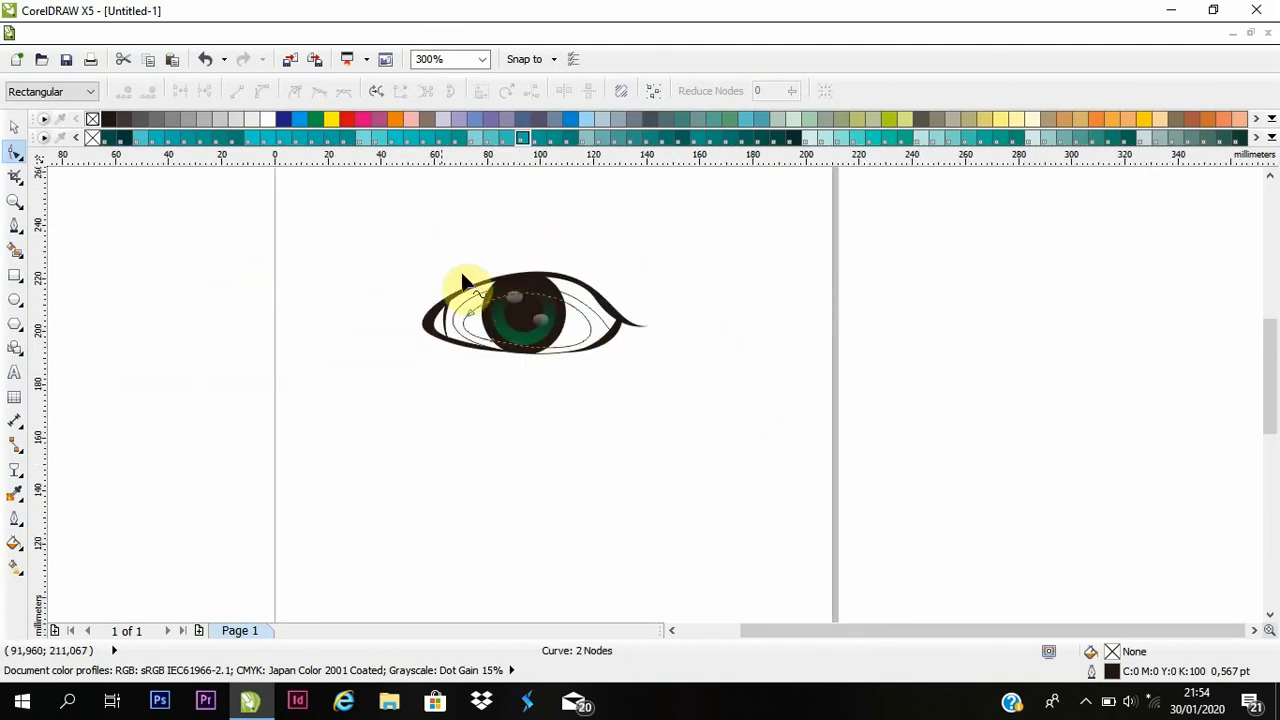
# Intersect the inner oval with the eye's closed inner shape.
pyautogui.click(14, 128)
pyautogui.click(149, 251)
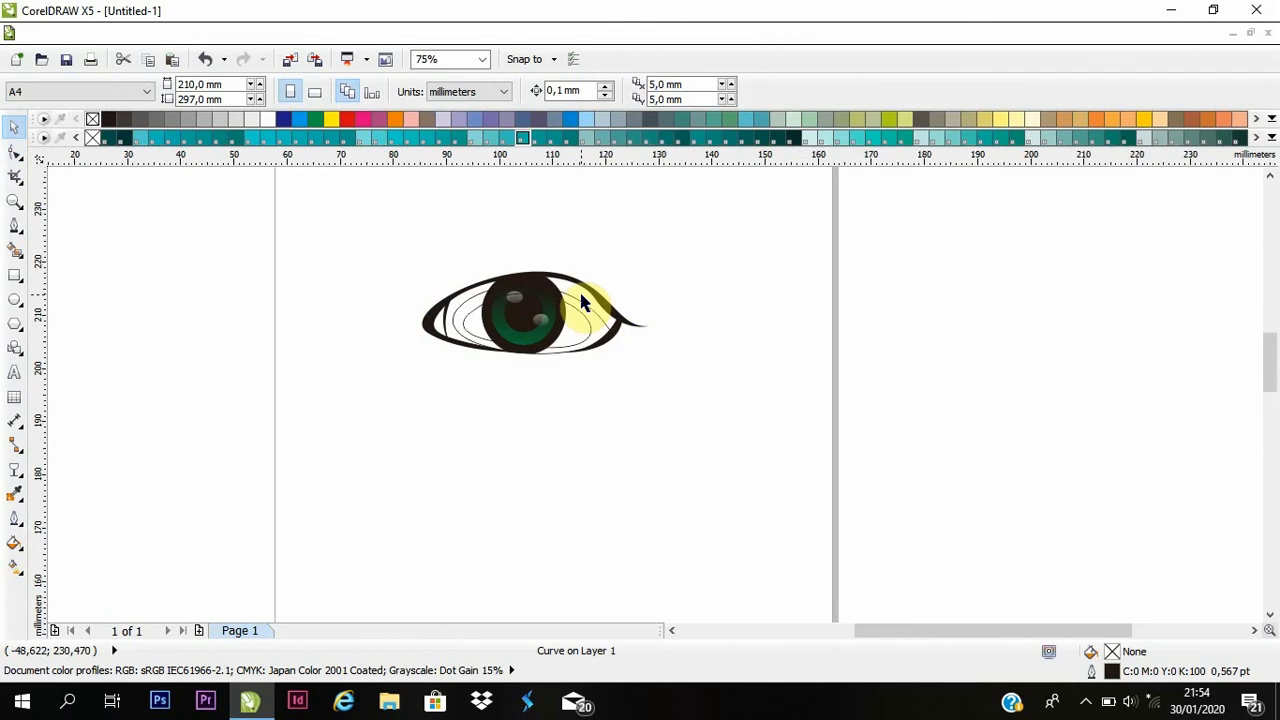
pyautogui.scroll(2, 585, 303)
pyautogui.click(622, 435)
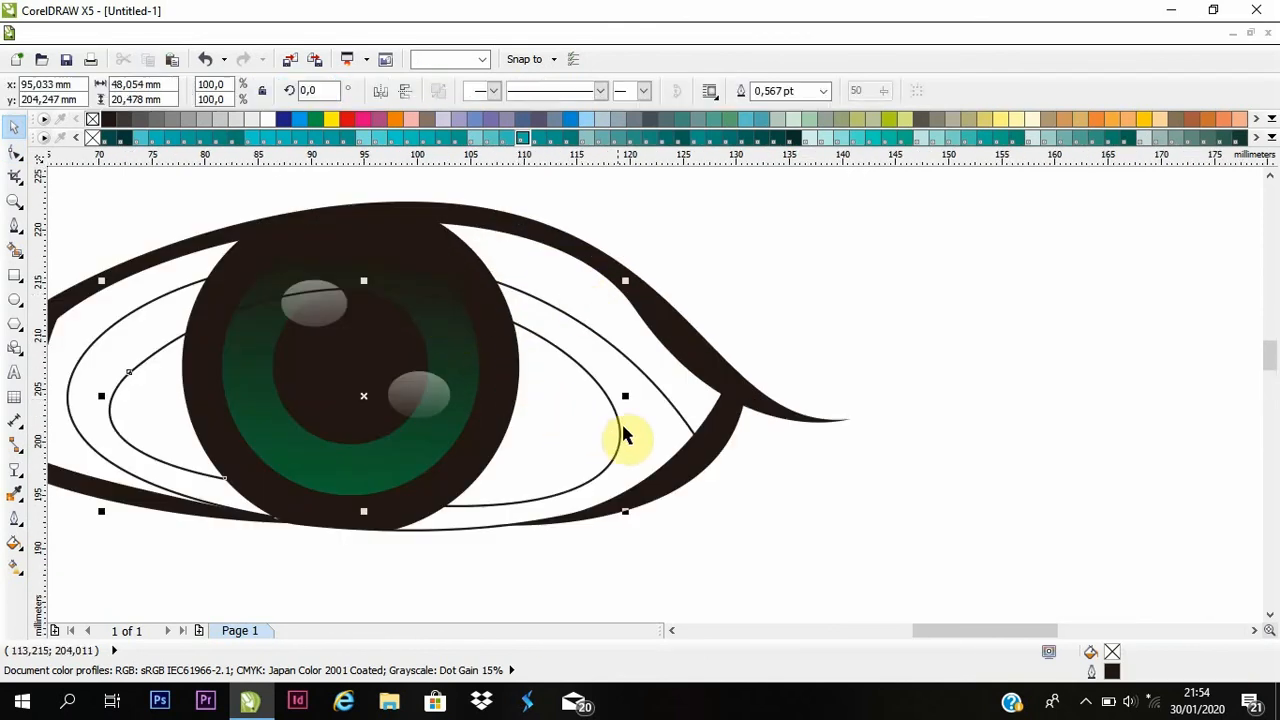
pyautogui.keyDown('shift'); pyautogui.click(651, 349); pyautogui.keyUp('shift')
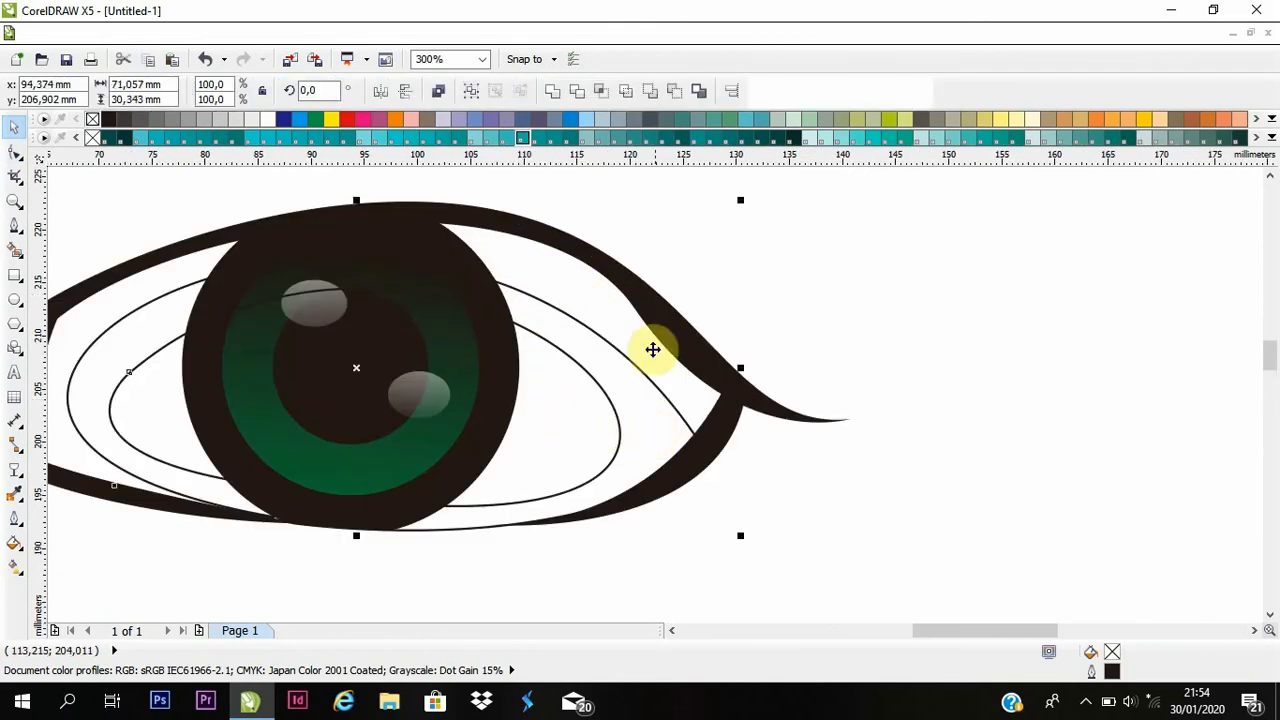
pyautogui.click(600, 92)
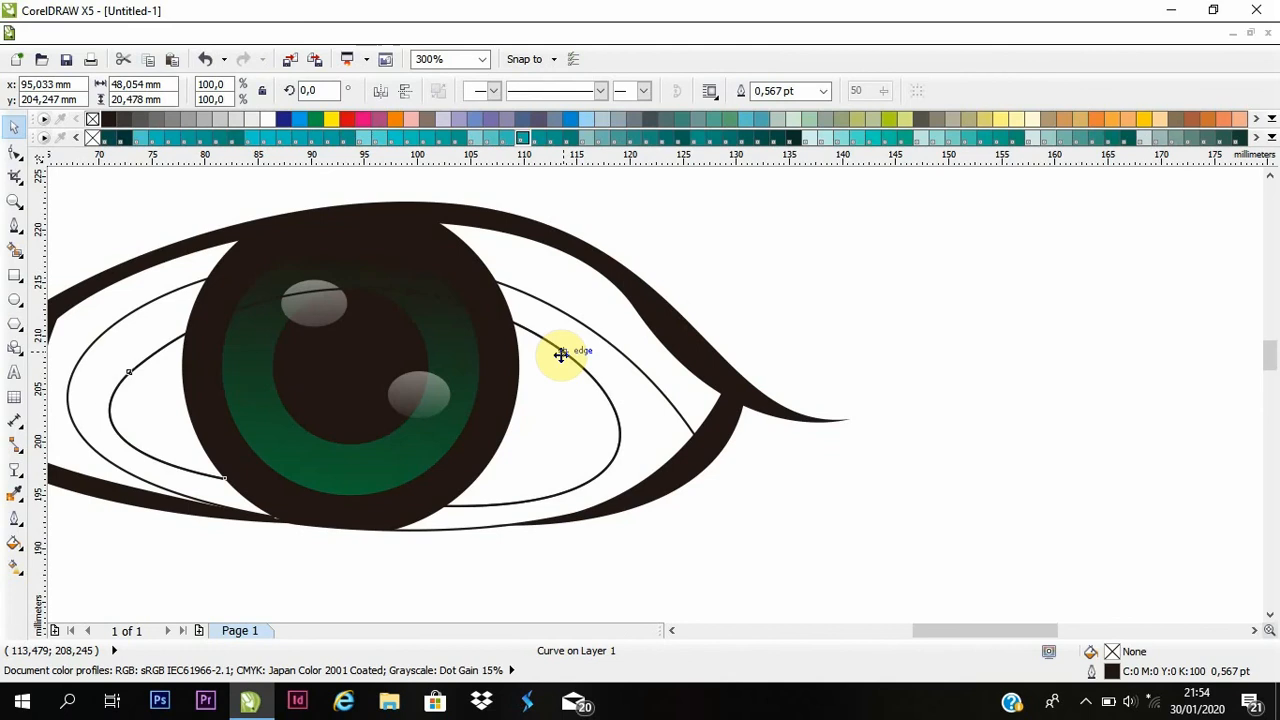
pyautogui.click(560, 362)
pyautogui.scroll(-2, 558, 360)
pyautogui.scroll(1, 252, 398)
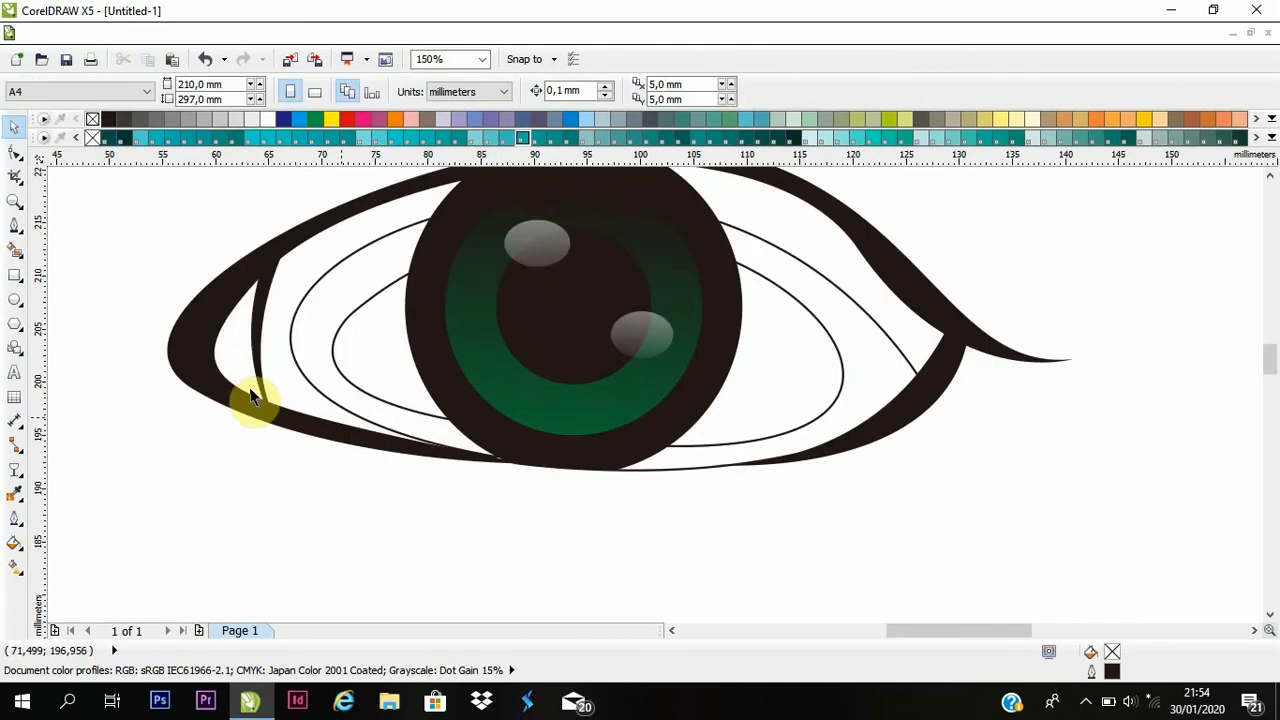
# Fill the inner-corner crescent with coral (C0 M71 Y59 K0) and send it behind the black outline.
pyautogui.click(245, 368)
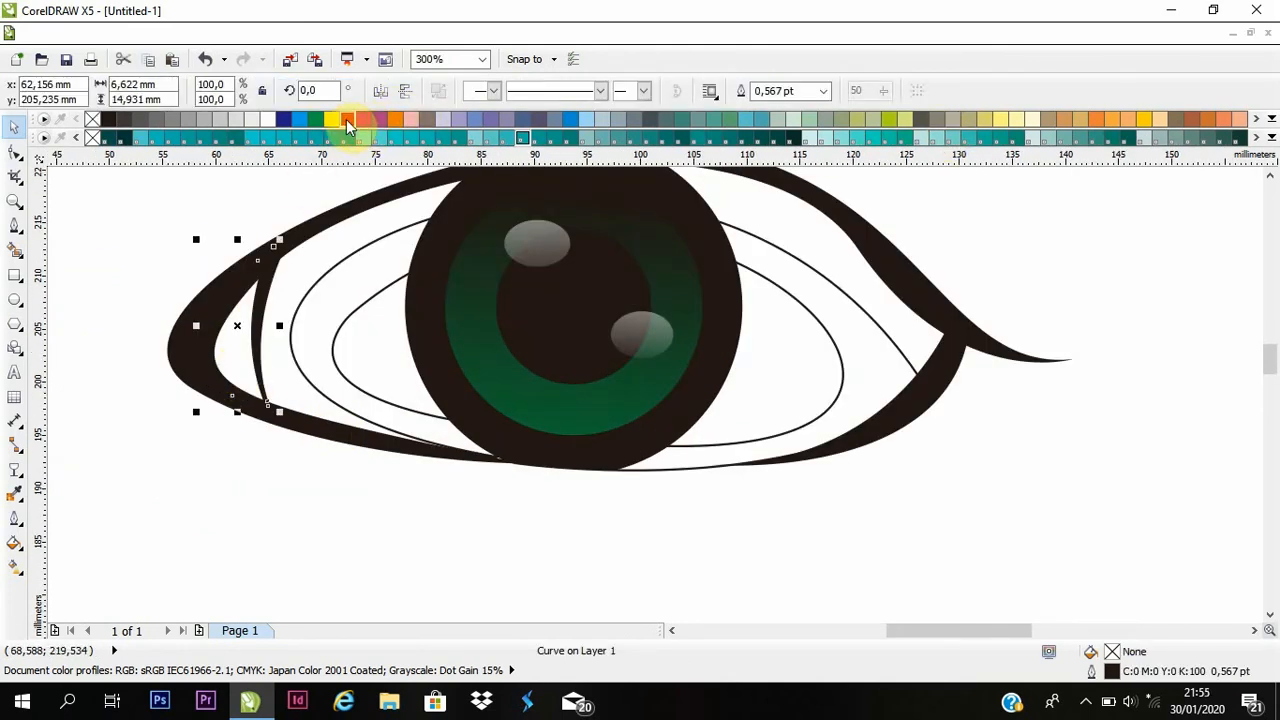
pyautogui.click(347, 124)
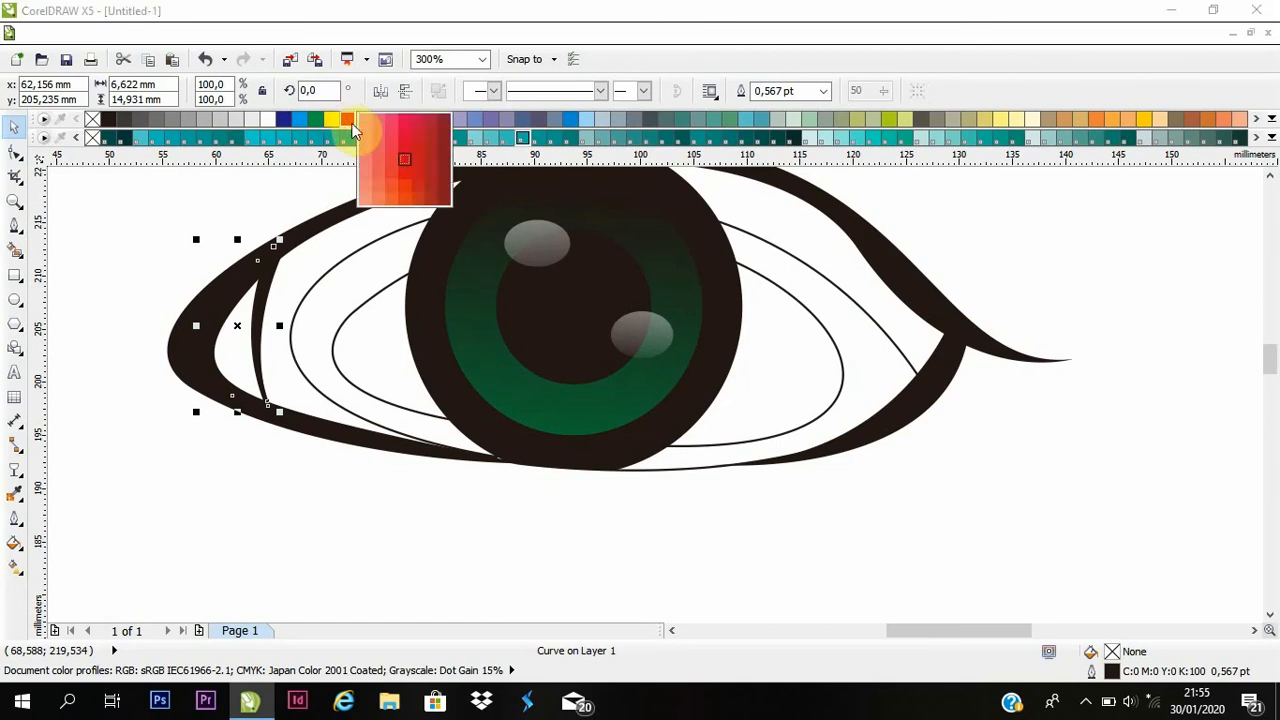
pyautogui.click(375, 186)
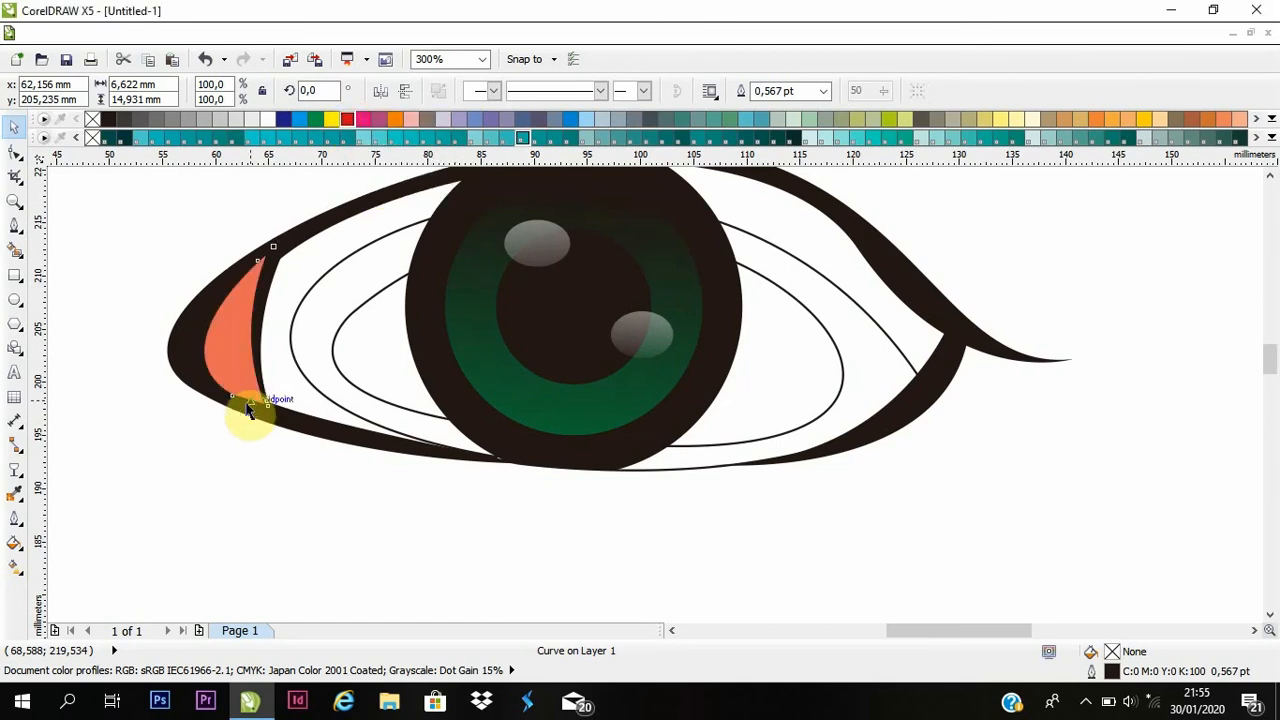
pyautogui.hotkey('shift', 'pagedown')
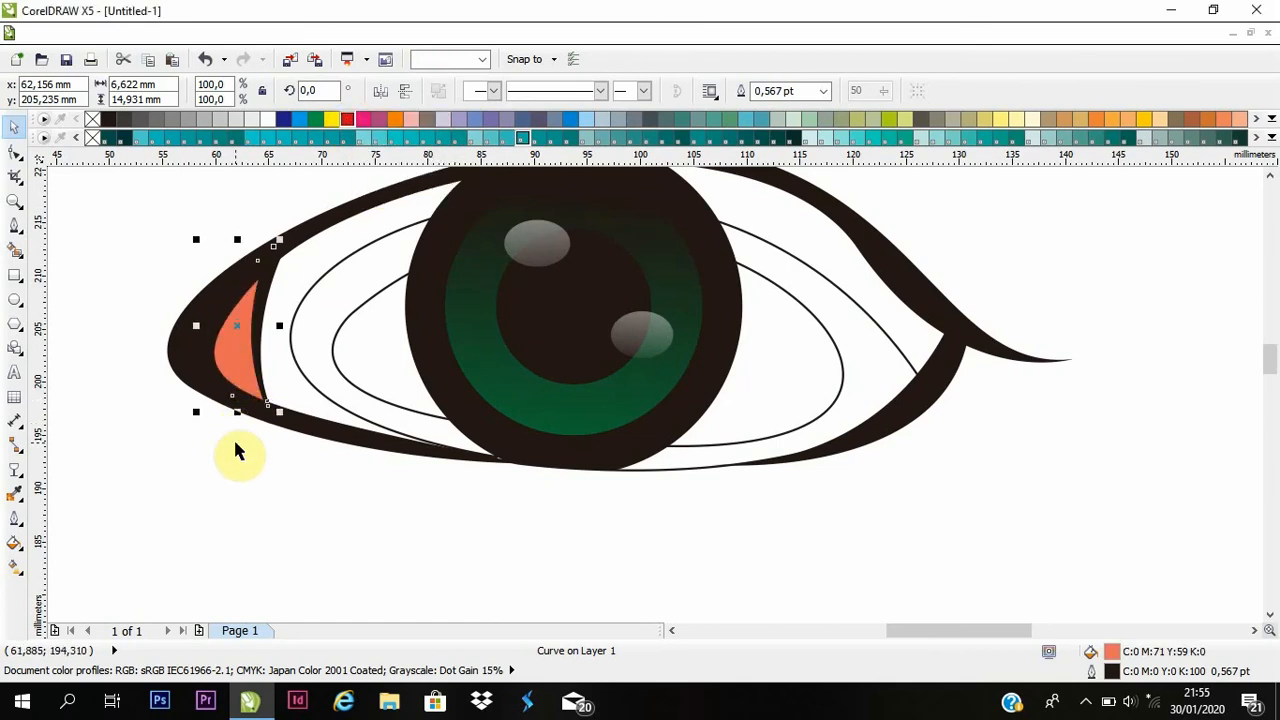
pyautogui.click(149, 495)
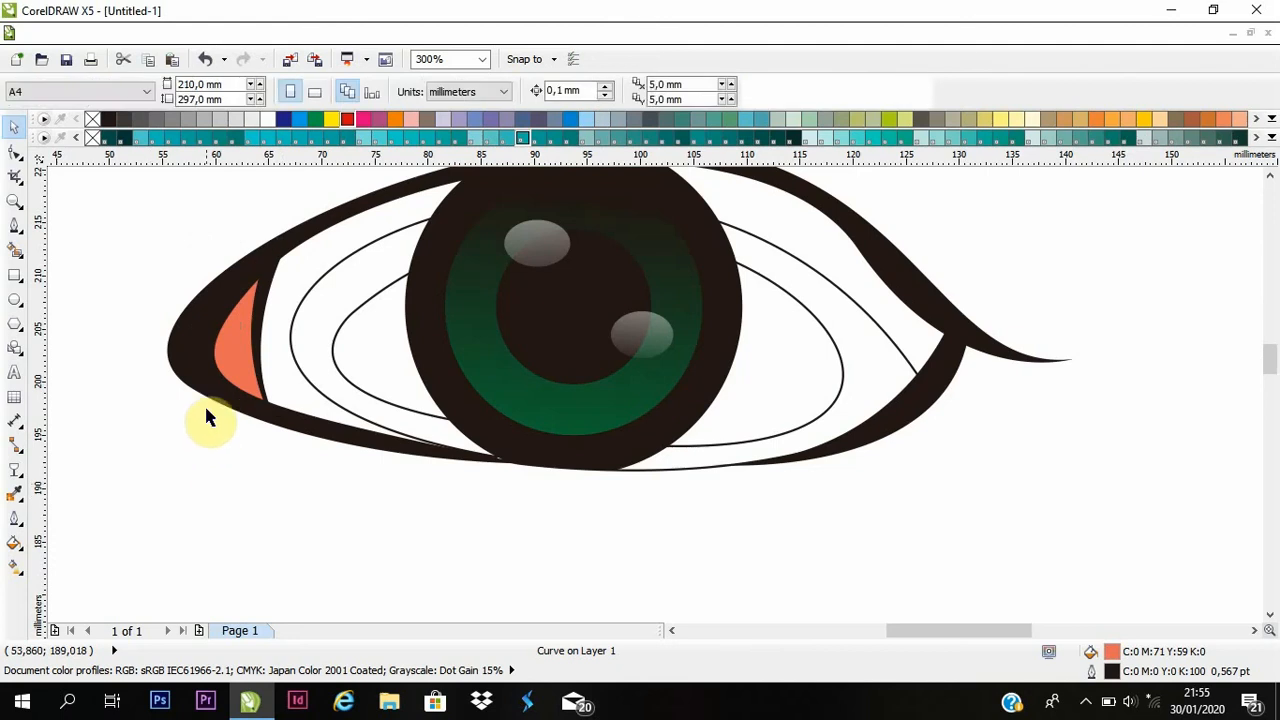
# Fill the eyelid shadow shape with 30% black and place it behind the outline and the coral crescent.
pyautogui.click(237, 360)
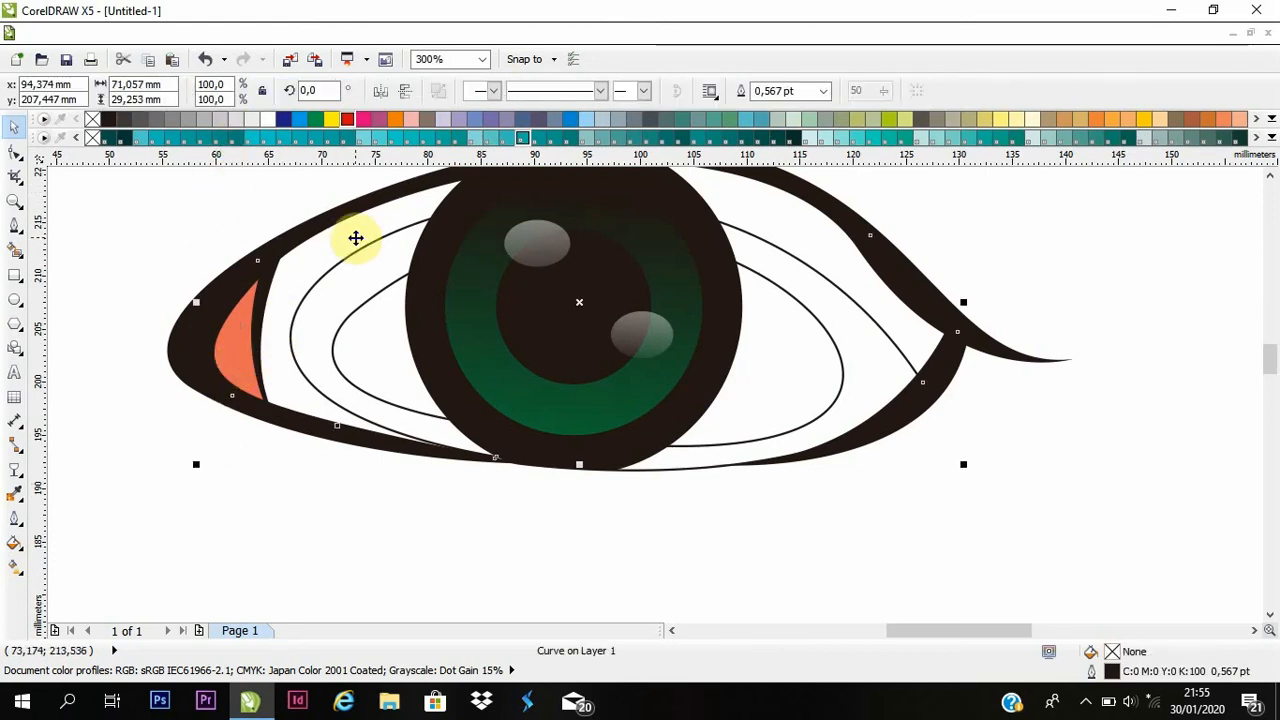
pyautogui.click(205, 120)
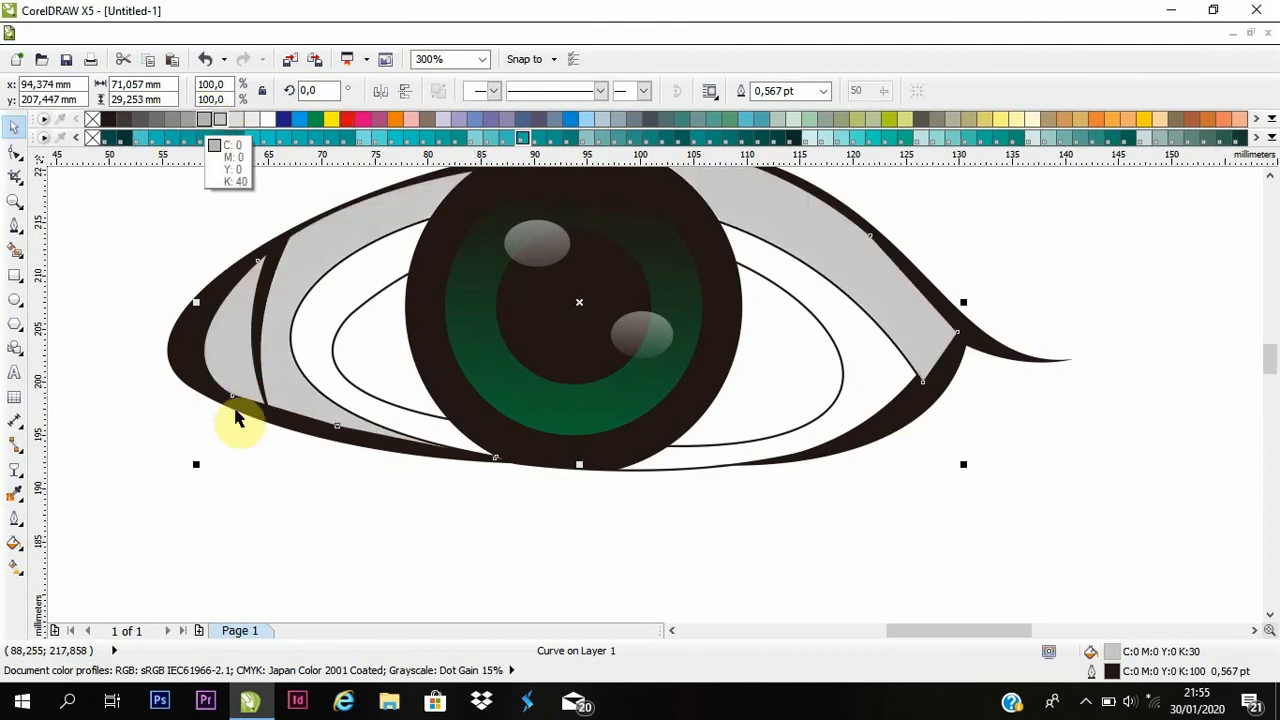
pyautogui.press('Escape')
pyautogui.click(234, 329)
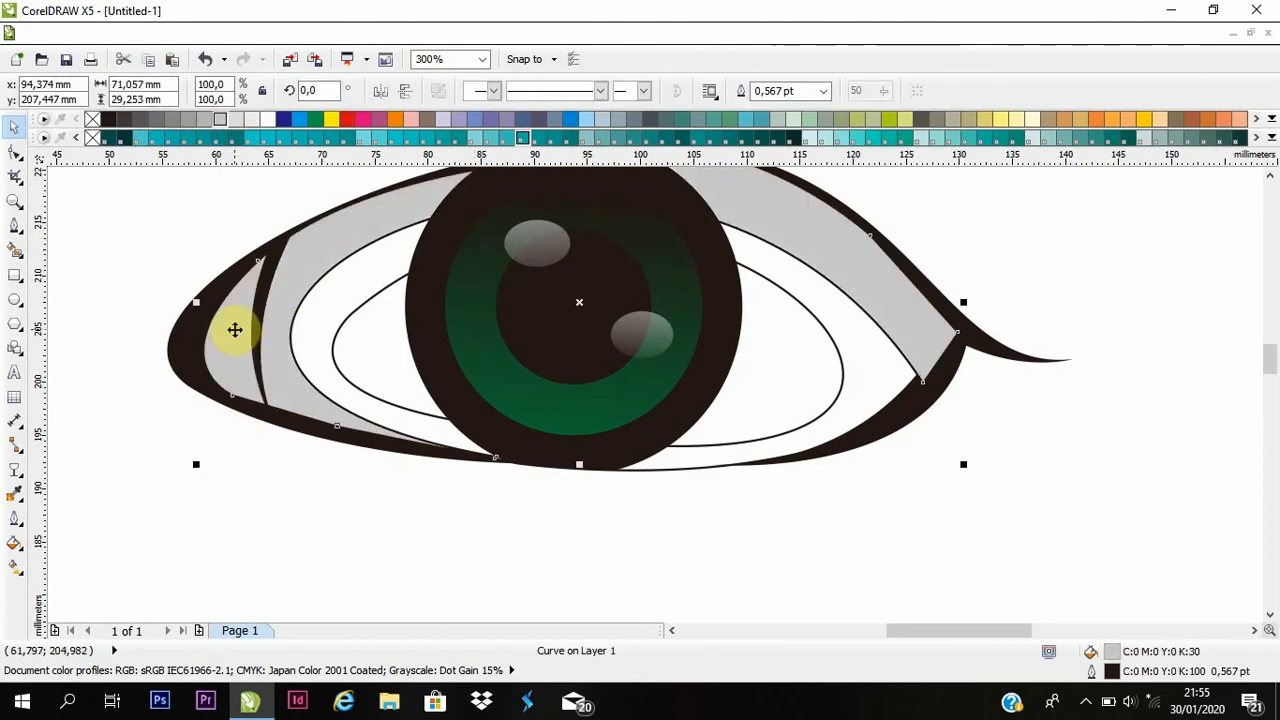
pyautogui.click(234, 329)
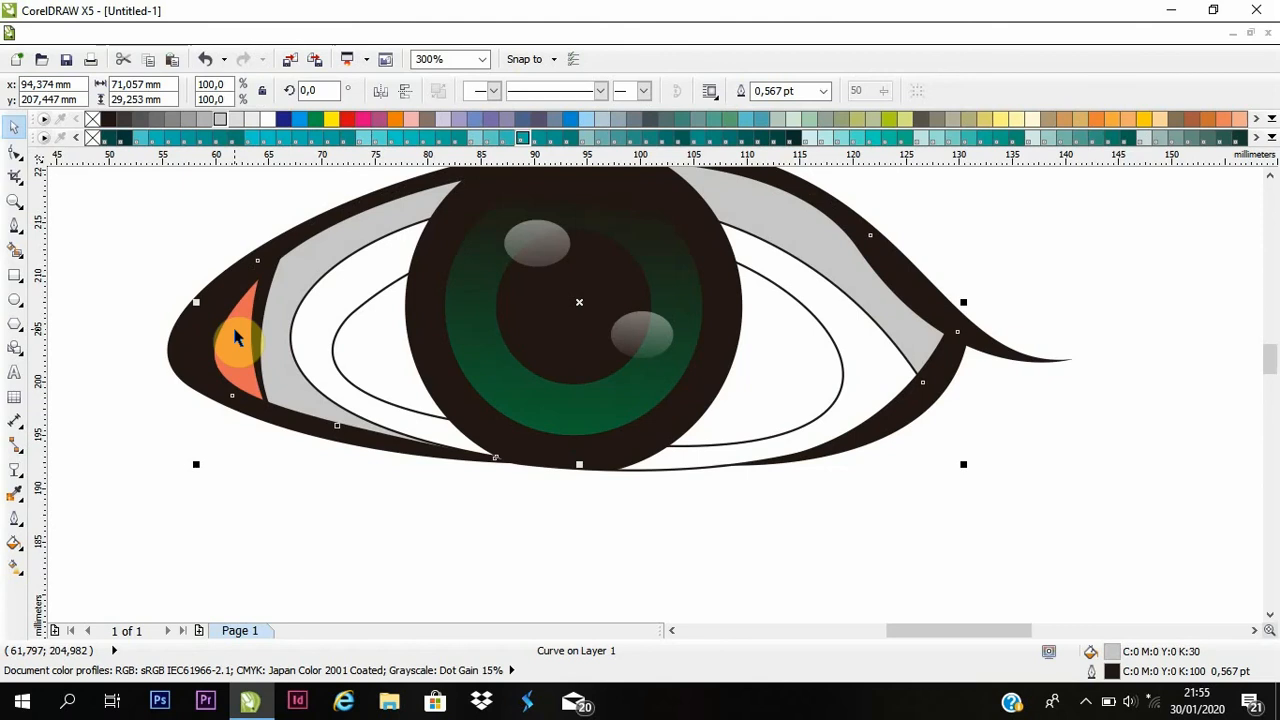
pyautogui.click(292, 478)
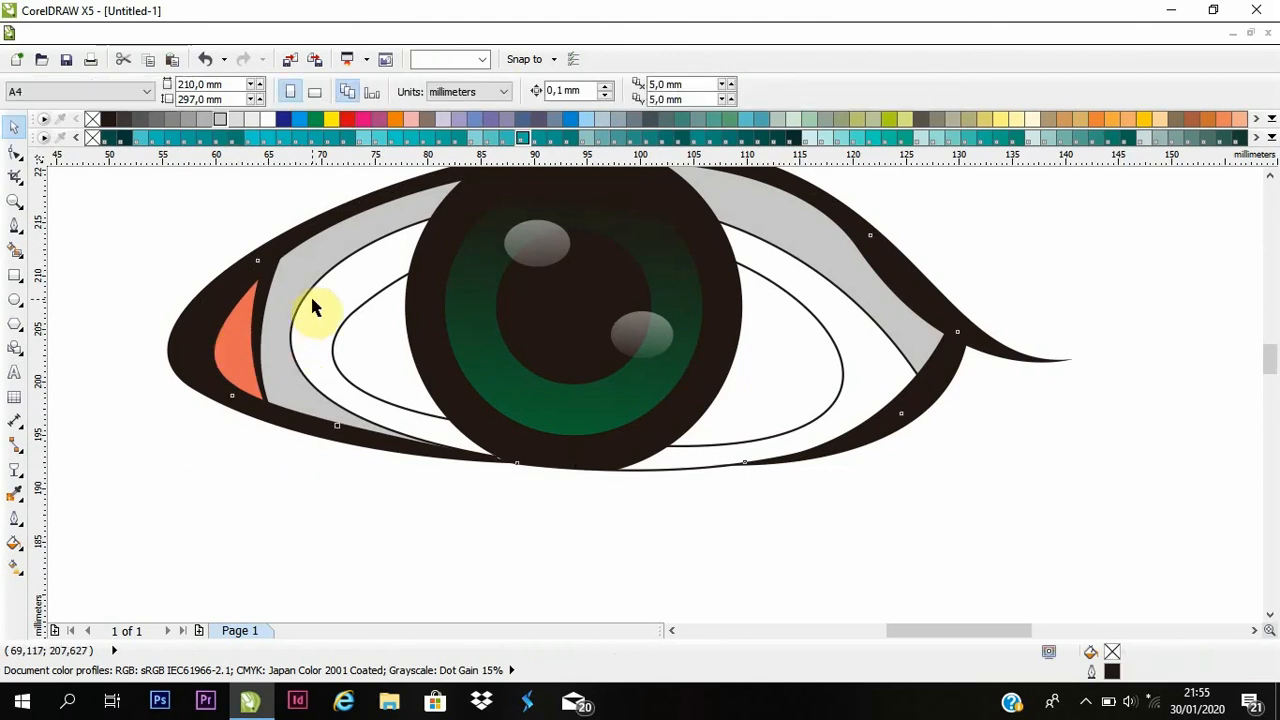
# Darken the eyelid shadow shape's fill to 60% black.
pyautogui.click(312, 304)
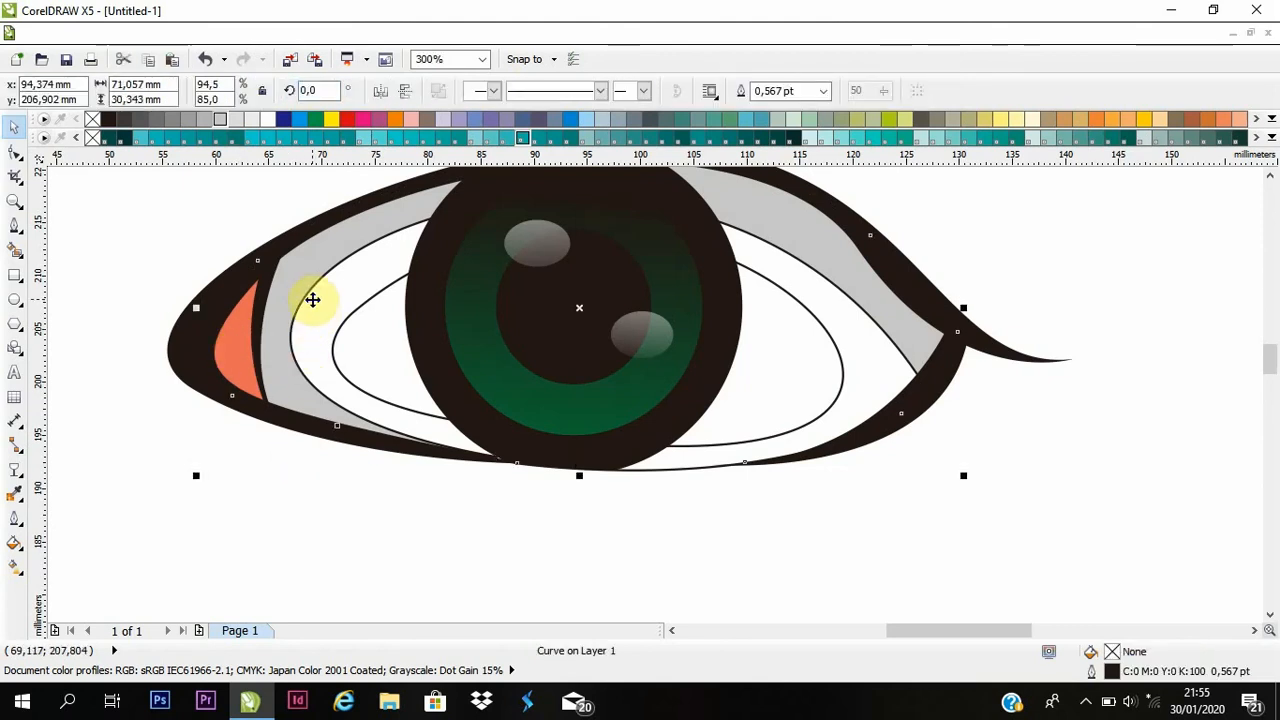
pyautogui.click(279, 470)
pyautogui.scroll(-2, 280, 472)
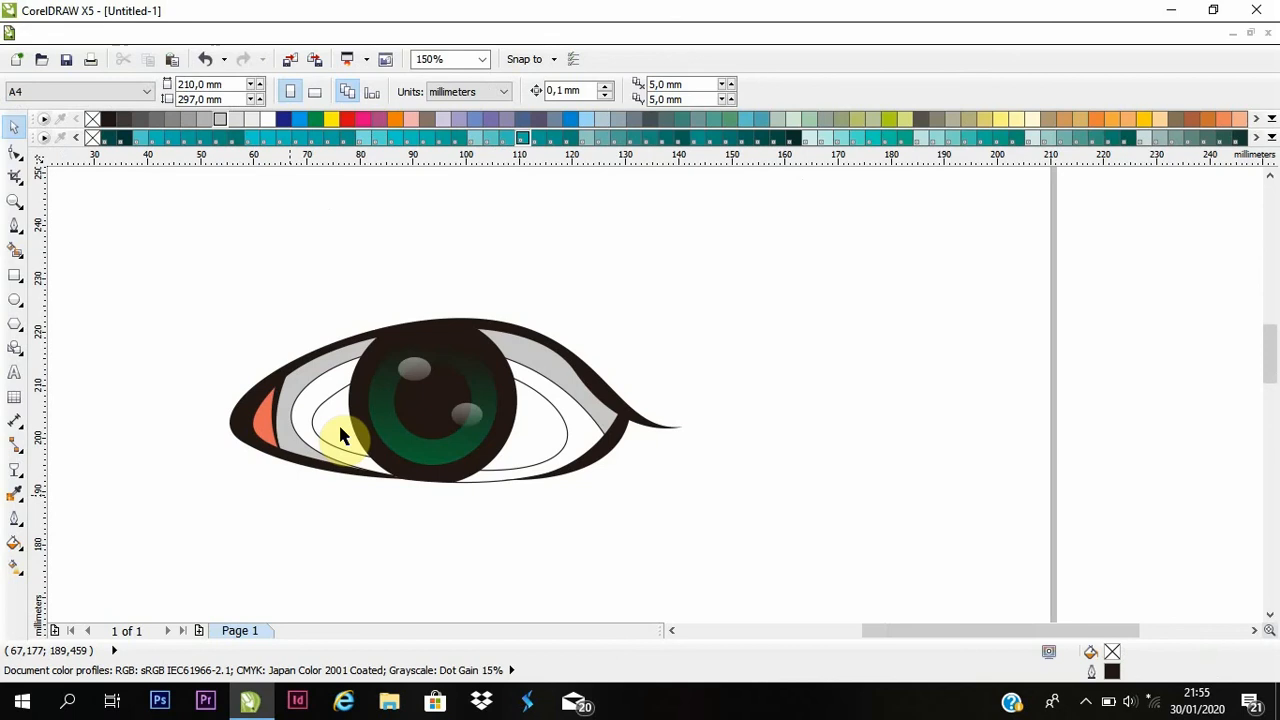
pyautogui.scroll(2, 274, 314)
pyautogui.click(274, 294)
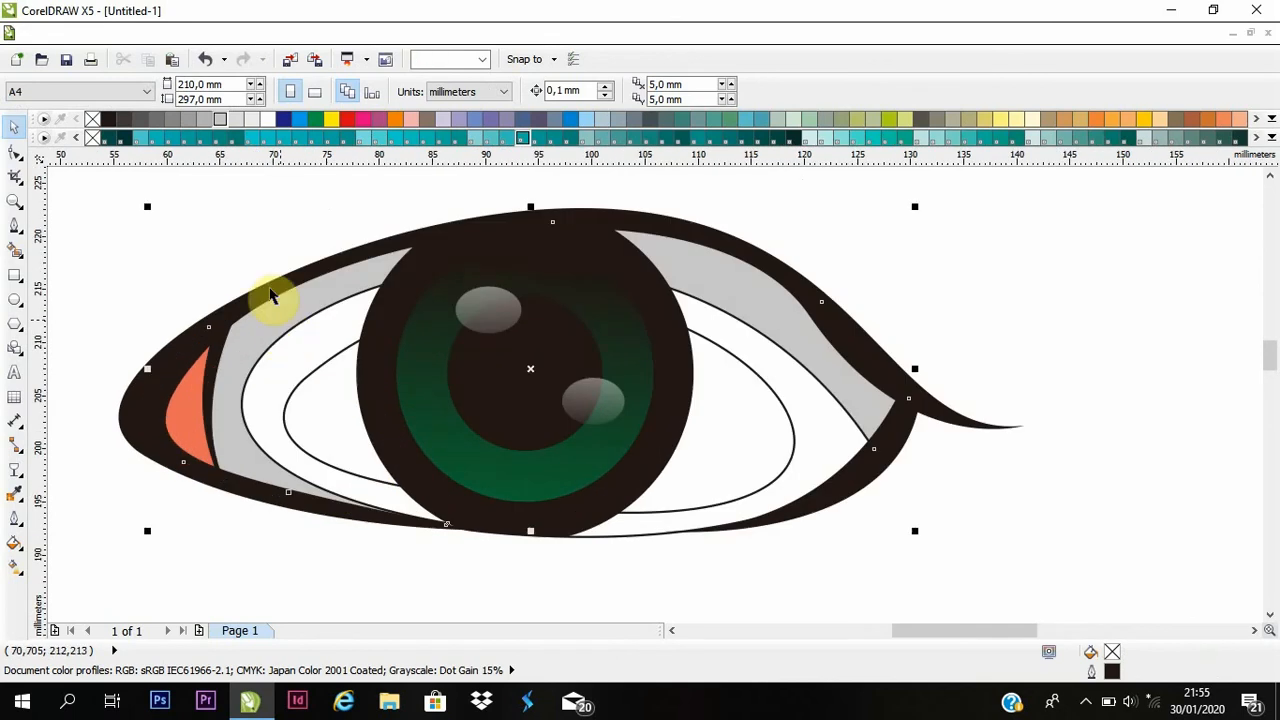
pyautogui.click(176, 121)
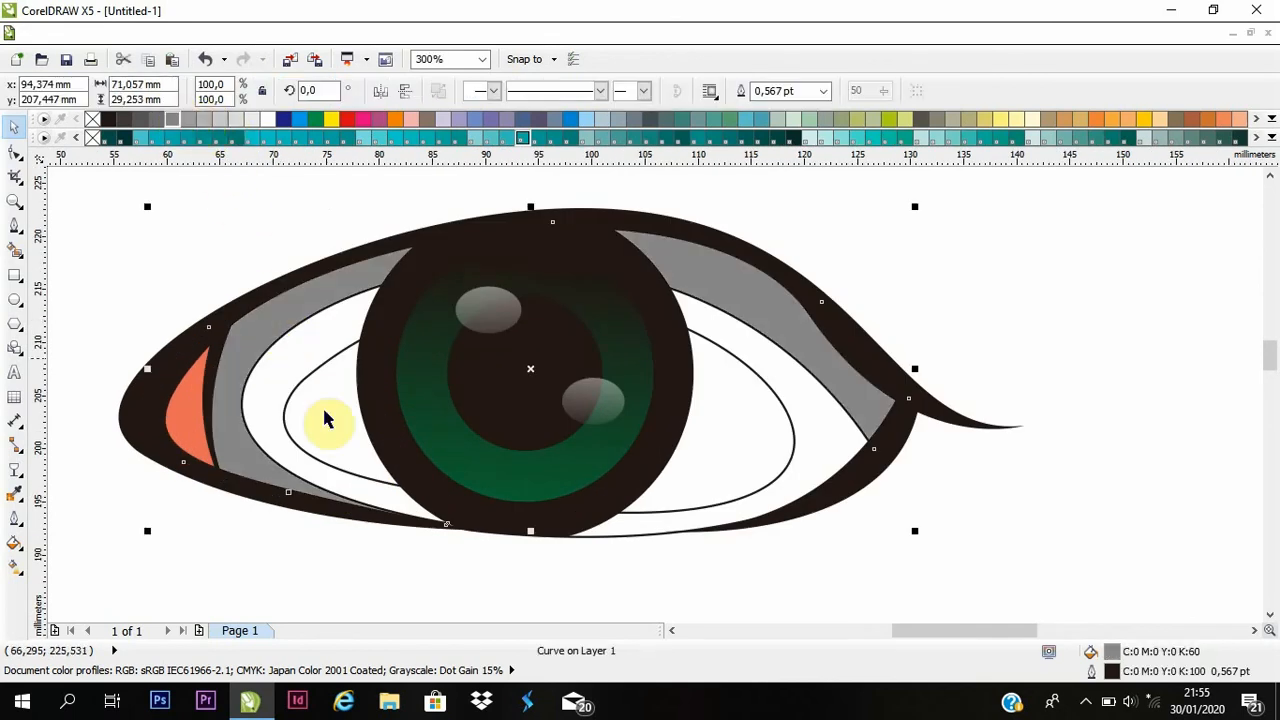
# Fill the inner oval around the iris with 10% black.
pyautogui.click(292, 380)
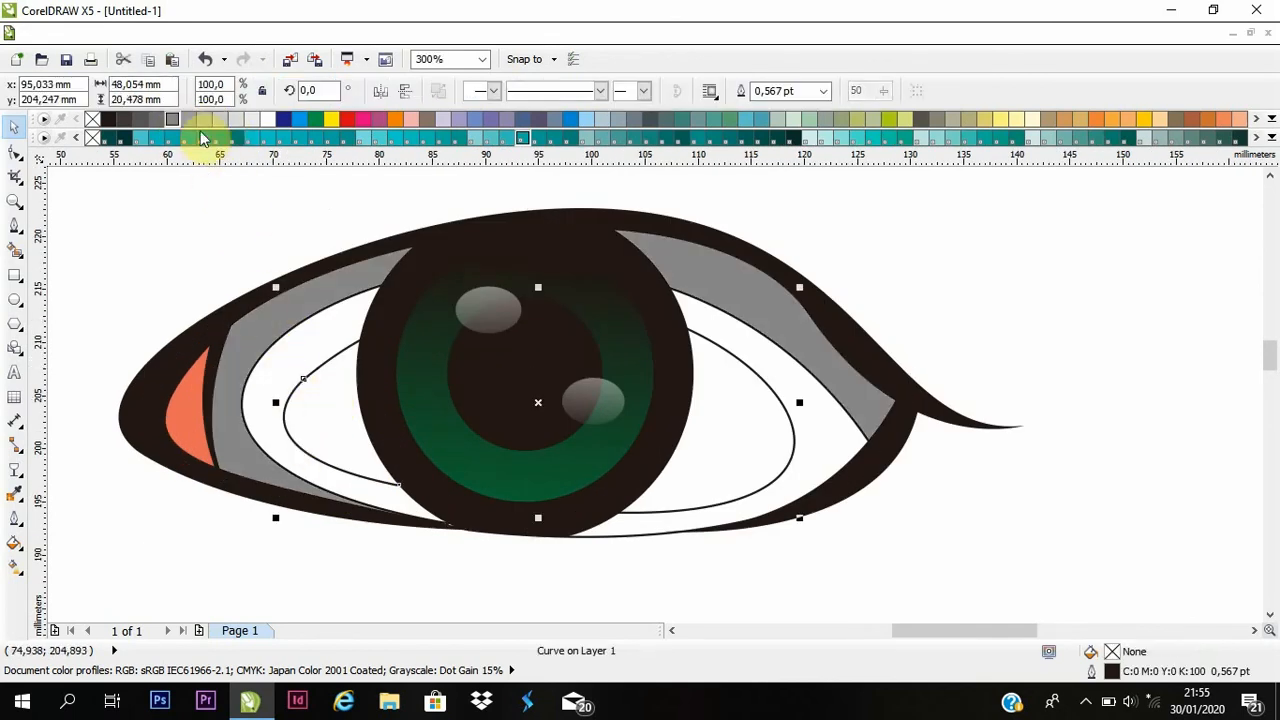
pyautogui.click(228, 121)
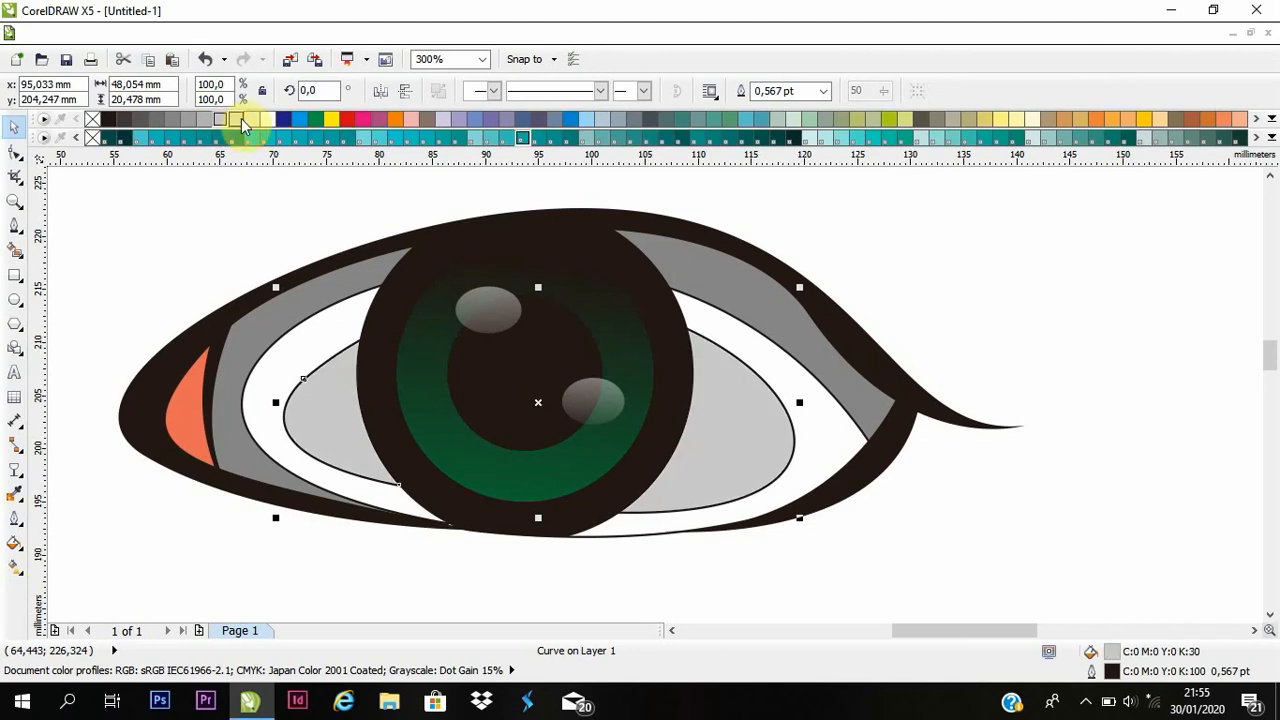
pyautogui.click(252, 120)
# Fill the eye white between the eyelid shadow and the inner oval with 30% black.
pyautogui.click(314, 343)
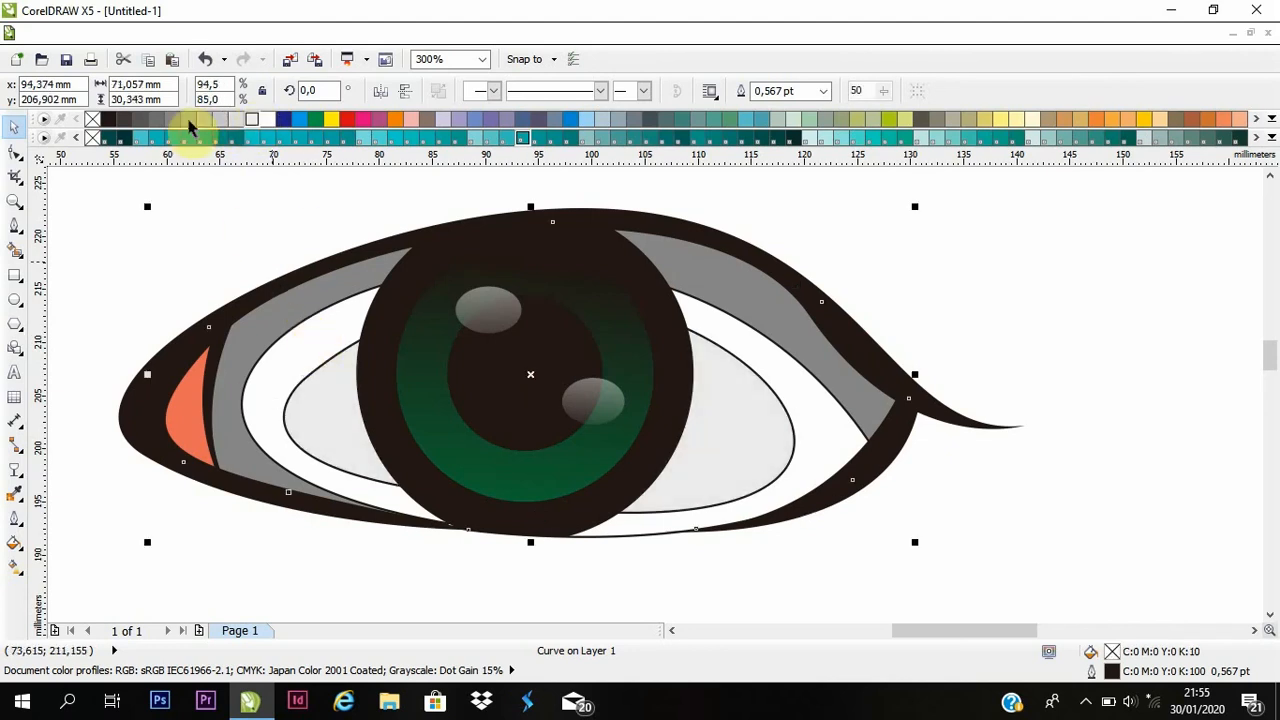
pyautogui.click(207, 121)
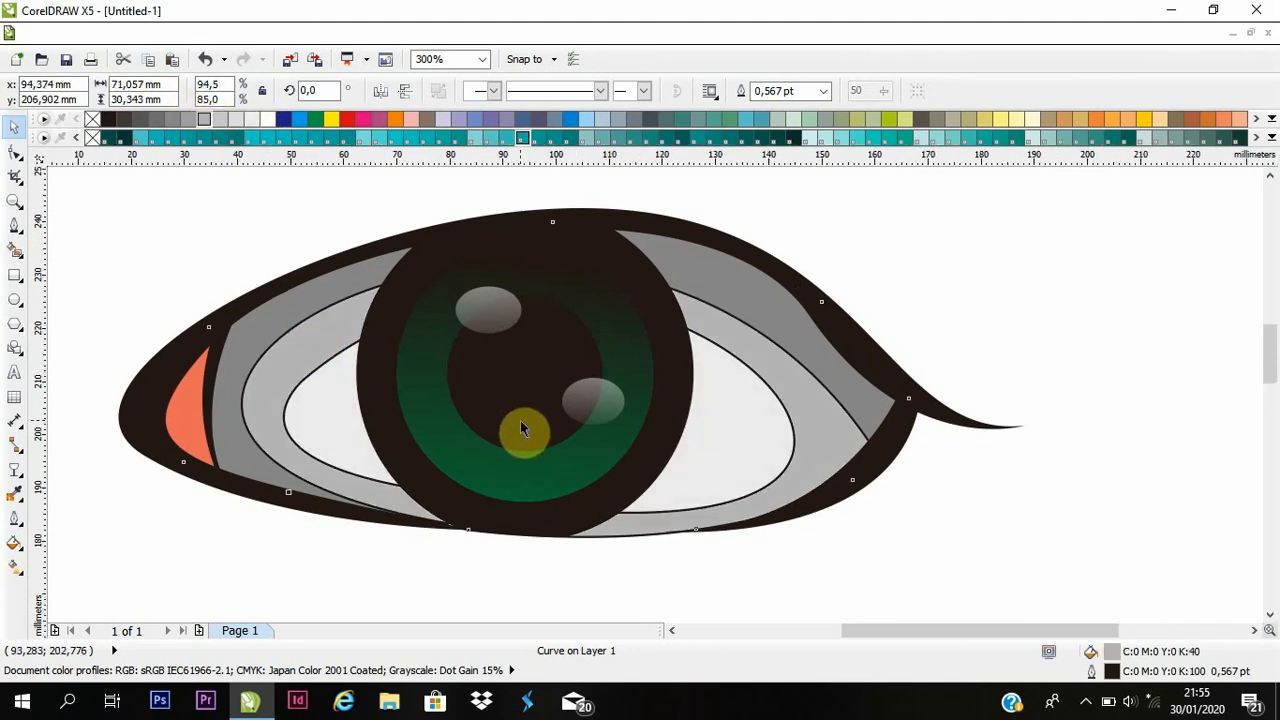
pyautogui.scroll(-2, 523, 426)
pyautogui.scroll(1, 521, 420)
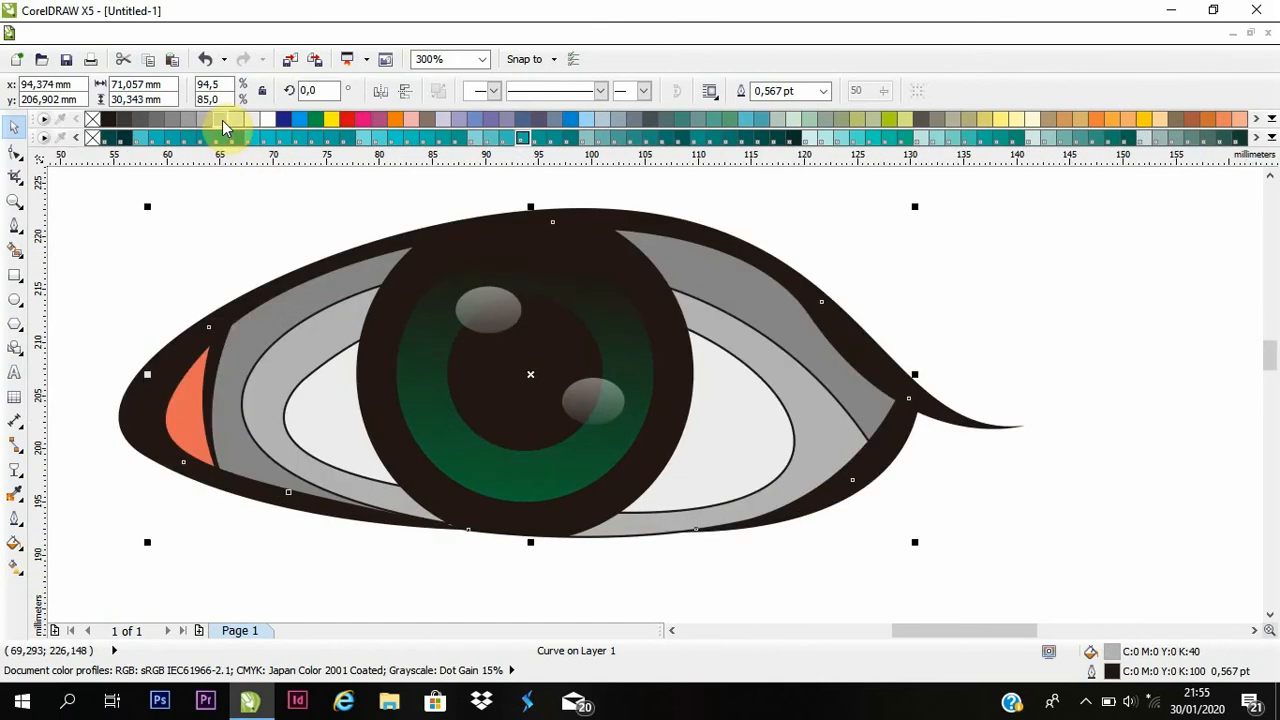
pyautogui.click(221, 121)
pyautogui.click(986, 322)
# Remove the outlines from all the shapes that make up the eye.
pyautogui.scroll(-2, 632, 435)
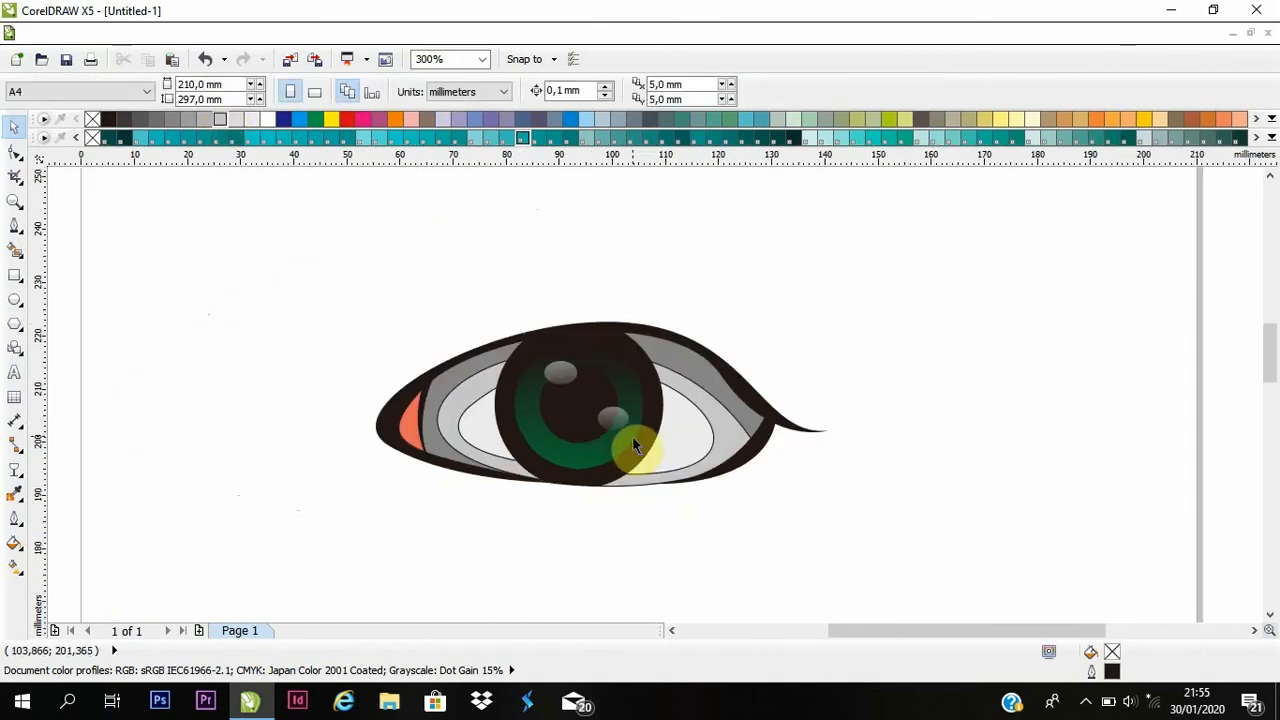
pyautogui.moveTo(470, 319); pyautogui.dragTo(848, 545)
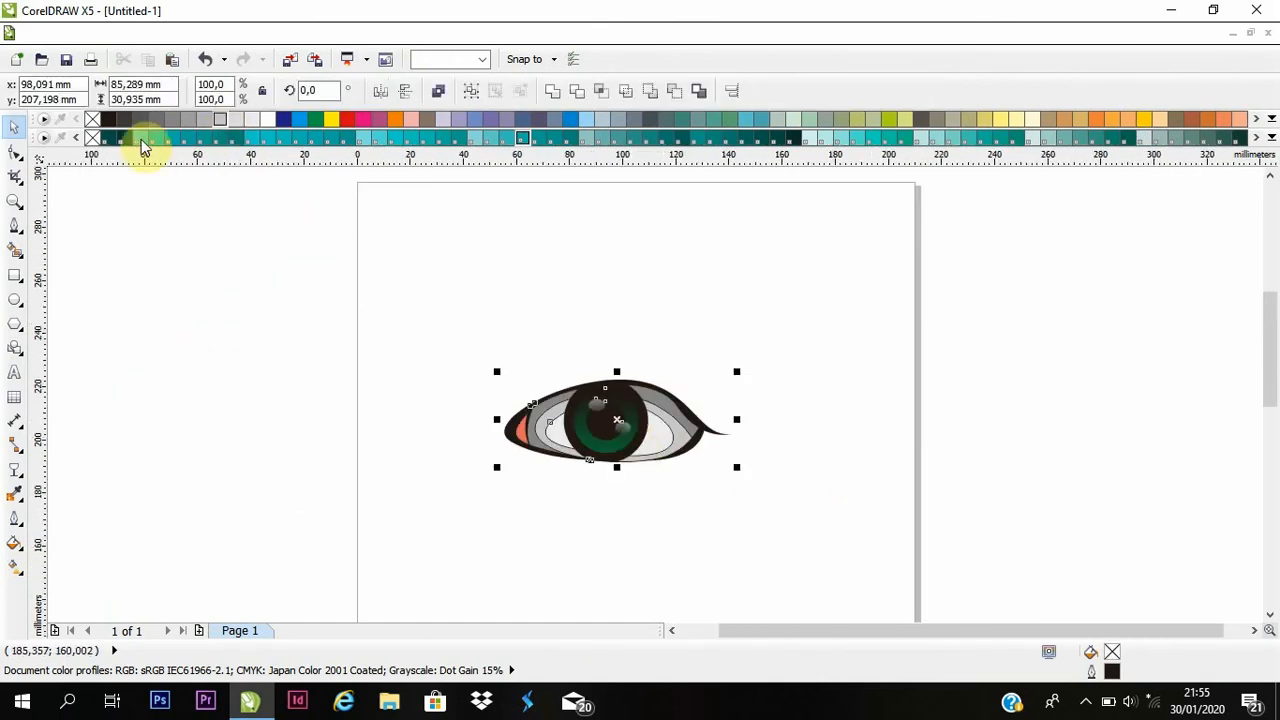
pyautogui.click(323, 354)
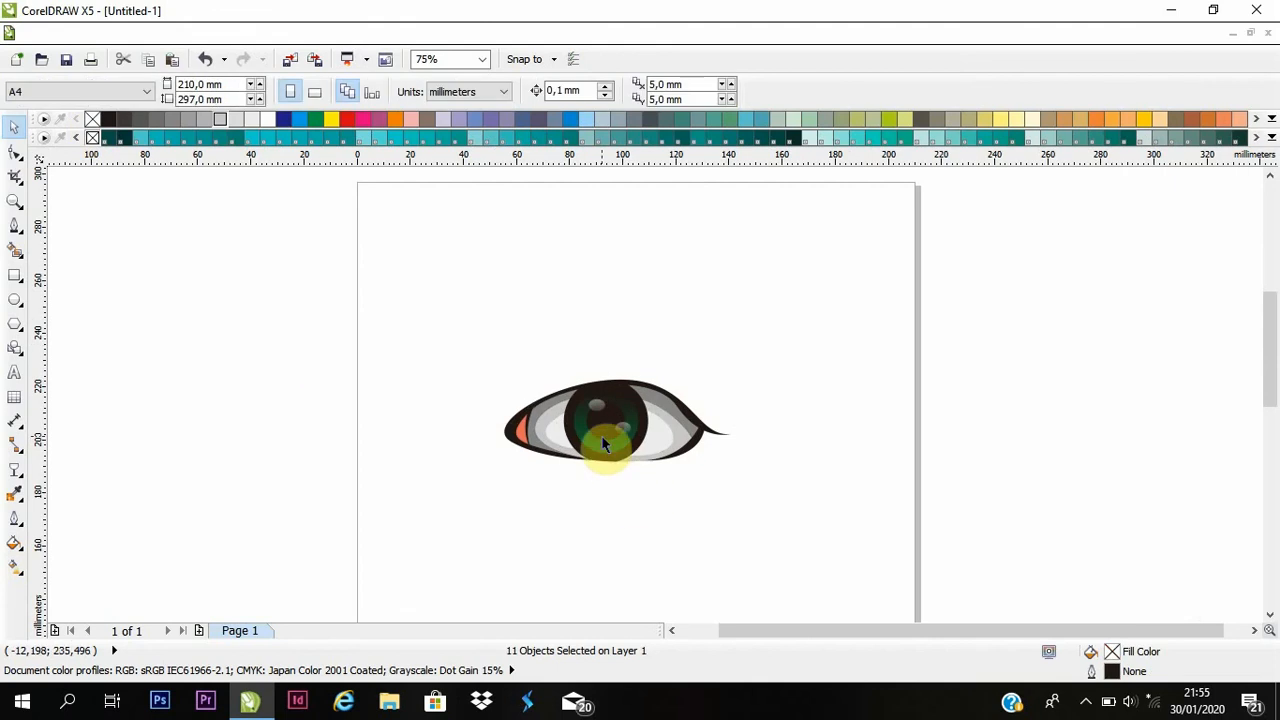
# Duplicate the whole eye to the left of the original and mirror the copy horizontally.
pyautogui.scroll(1, 601, 435)
pyautogui.scroll(-3, 601, 435)
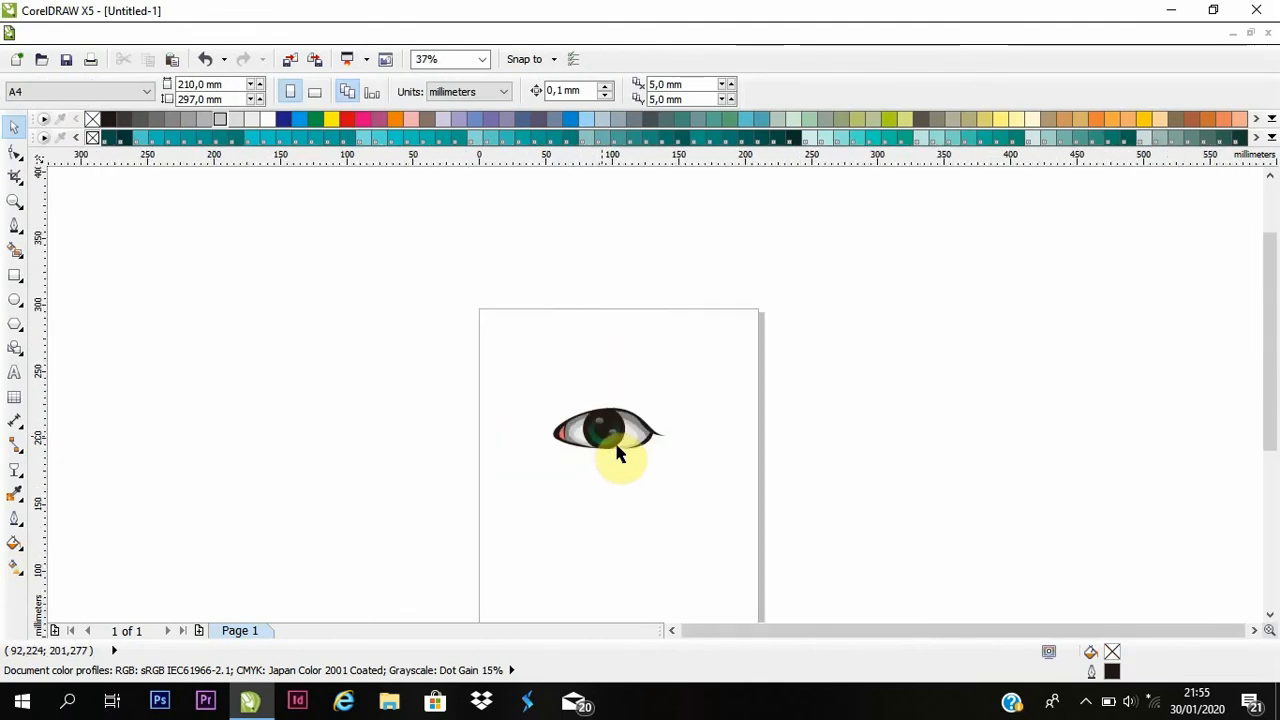
pyautogui.moveTo(708, 503); pyautogui.dragTo(708, 502)
pyautogui.moveTo(603, 429); pyautogui.dragTo(462, 430)
pyautogui.click(380, 91)
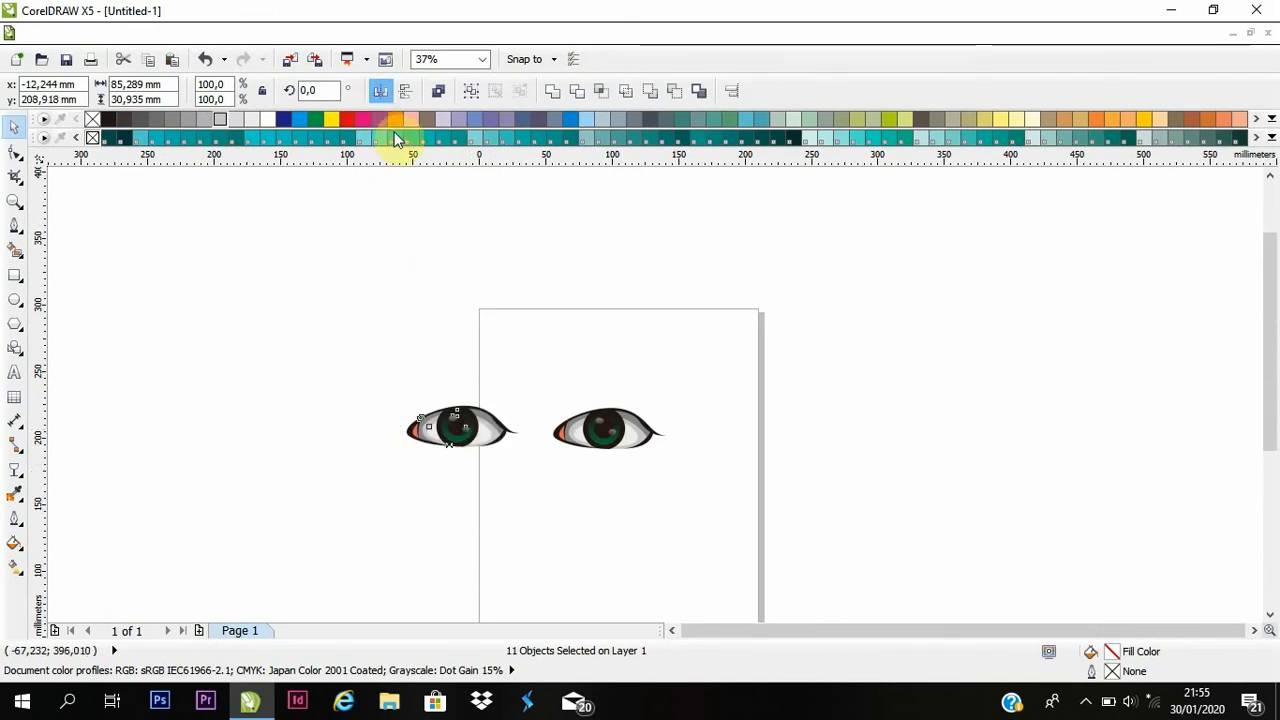
# Move both eyes together to the right so the pair sits centred across the width of the page.
pyautogui.click(556, 453)
pyautogui.scroll(-2, 556, 452)
pyautogui.moveTo(437, 369); pyautogui.dragTo(686, 500)
pyautogui.moveTo(580, 440); pyautogui.dragTo(620, 449)
# Scale the pair of eyes down proportionally to about 125 mm across, keeping it centred on the page.
pyautogui.scroll(2, 620, 449)
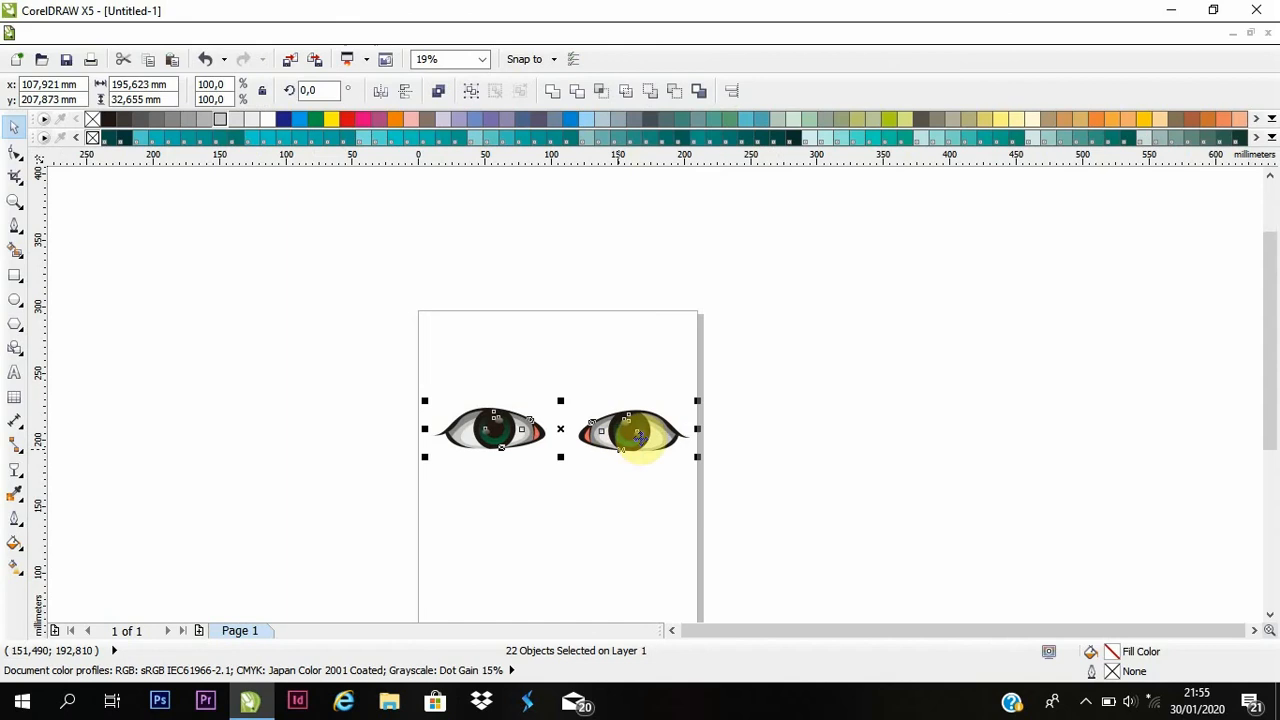
pyautogui.moveTo(697, 400); pyautogui.dragTo(603, 384)
pyautogui.click(603, 384)
pyautogui.scroll(-2, 603, 384)
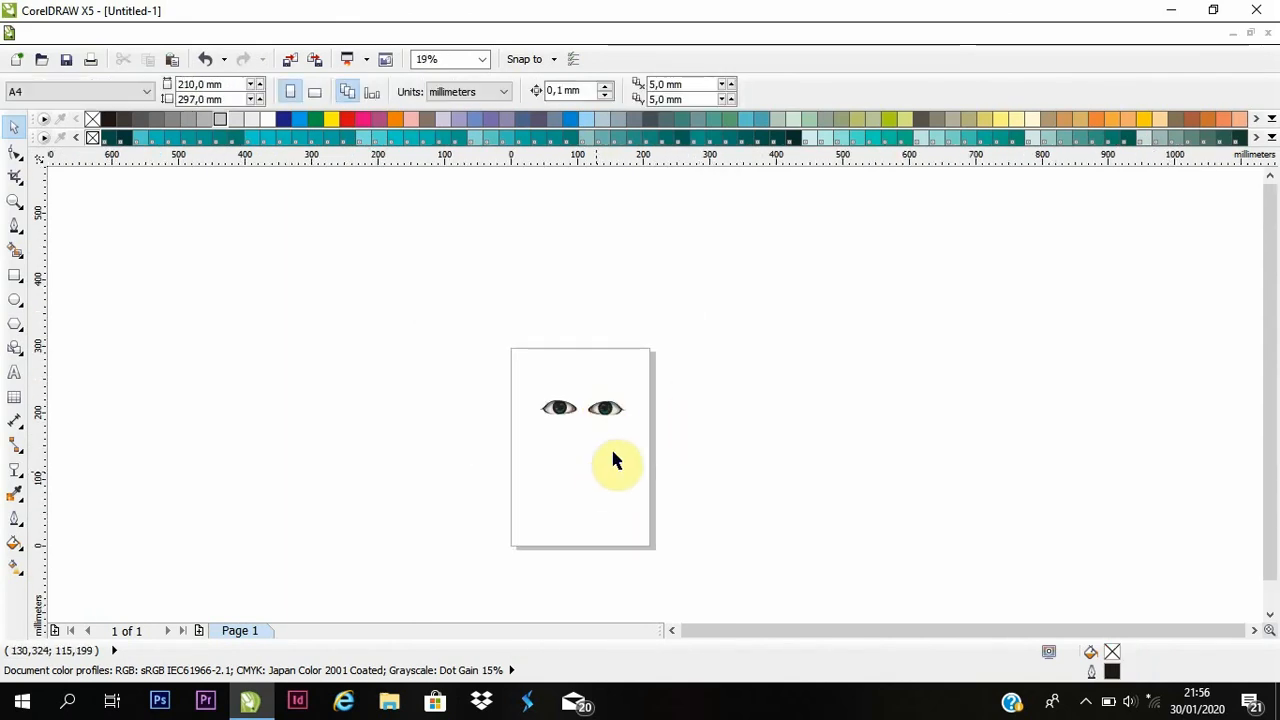
pyautogui.scroll(2, 611, 457)
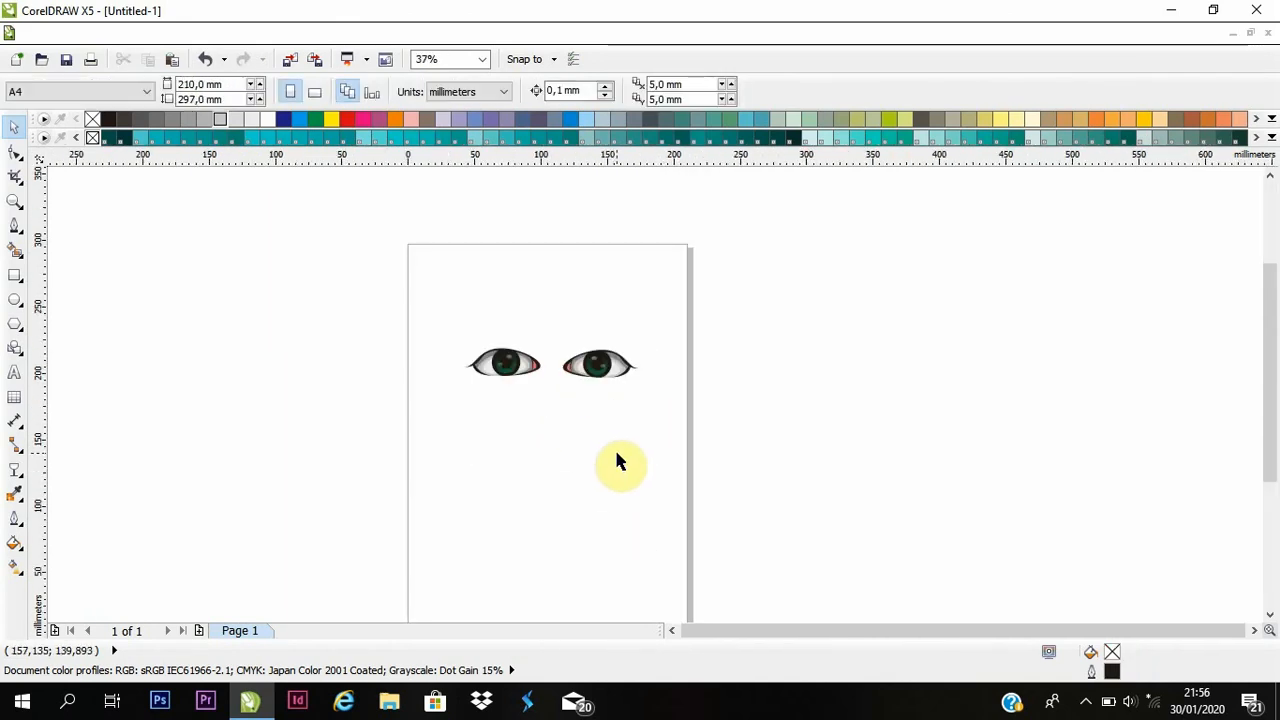
pyautogui.scroll(4, 586, 355)
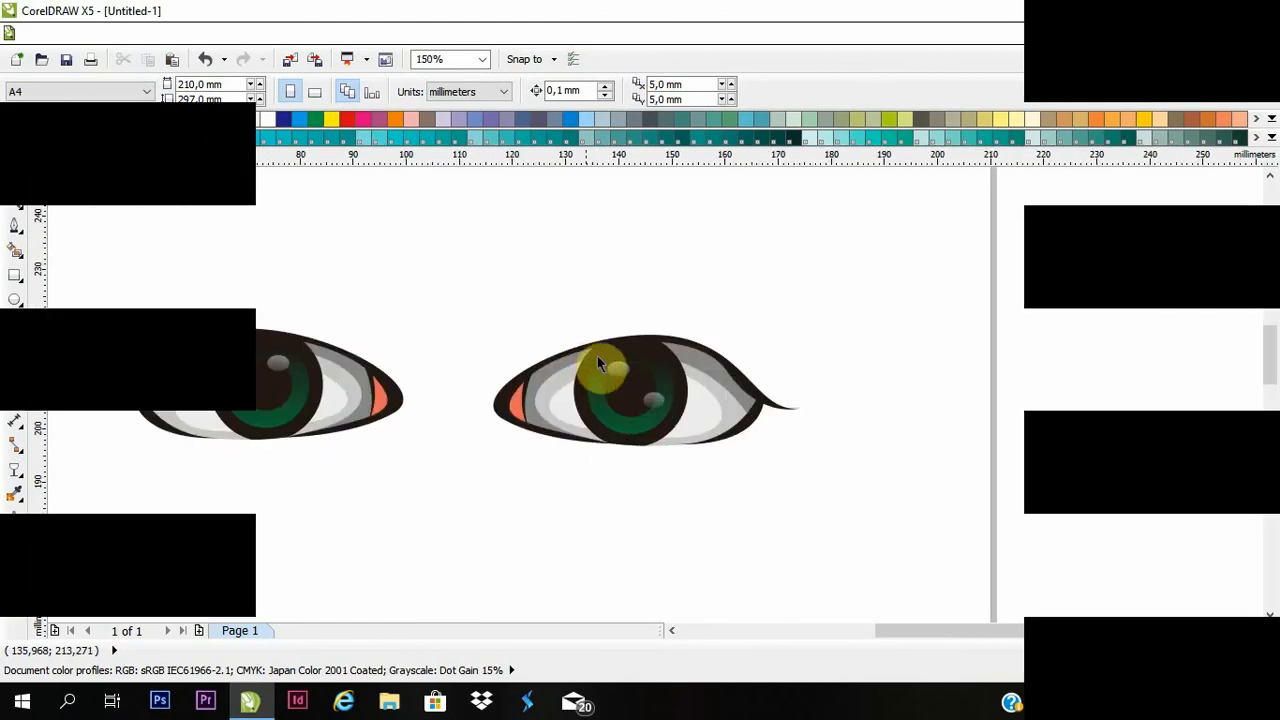